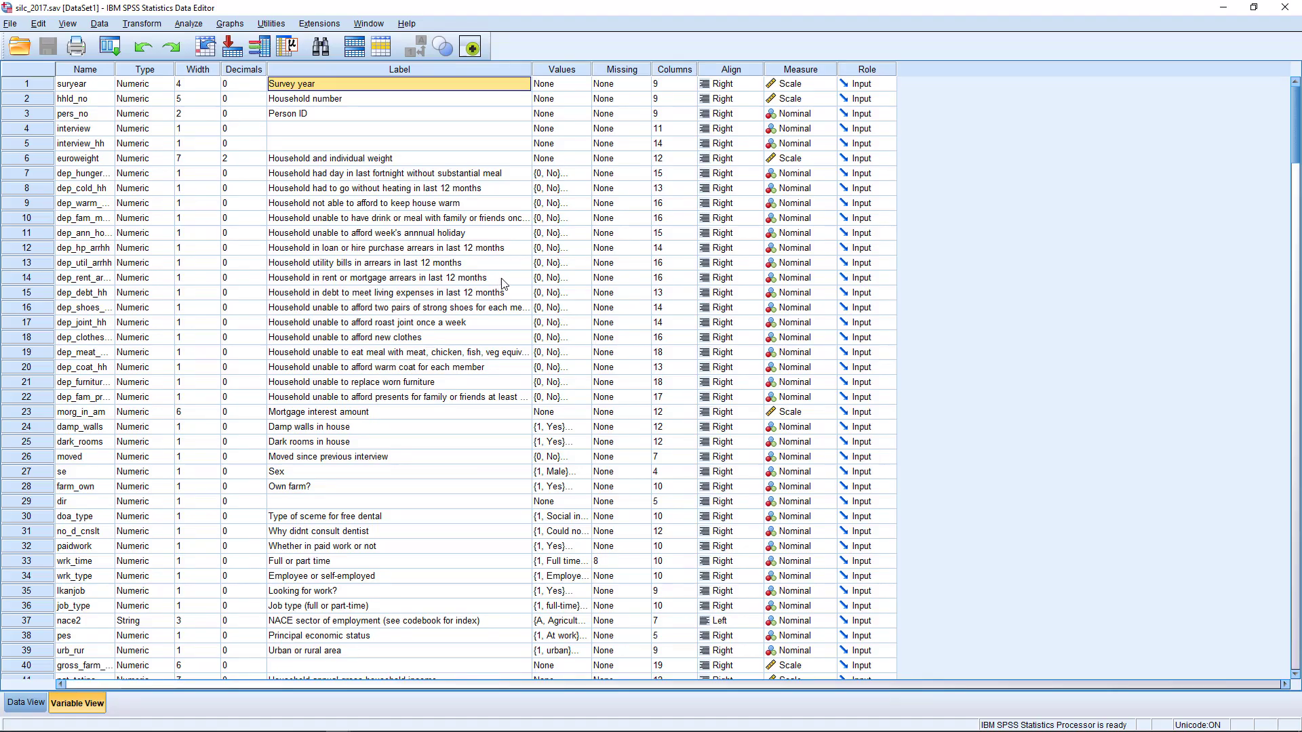
- Browse the Analyze menu and the variable labels without running a procedure
left_click(193, 25)
mouse_move(217, 122)
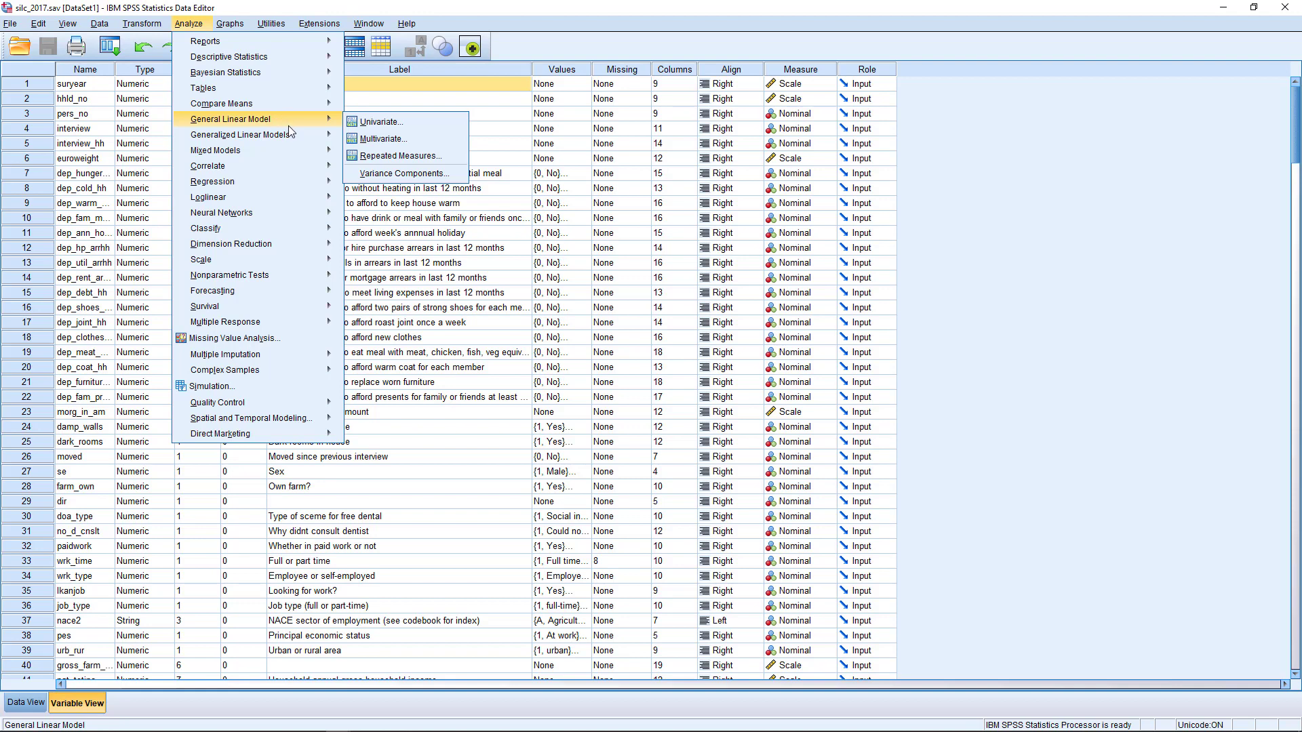
mouse_move(283, 185)
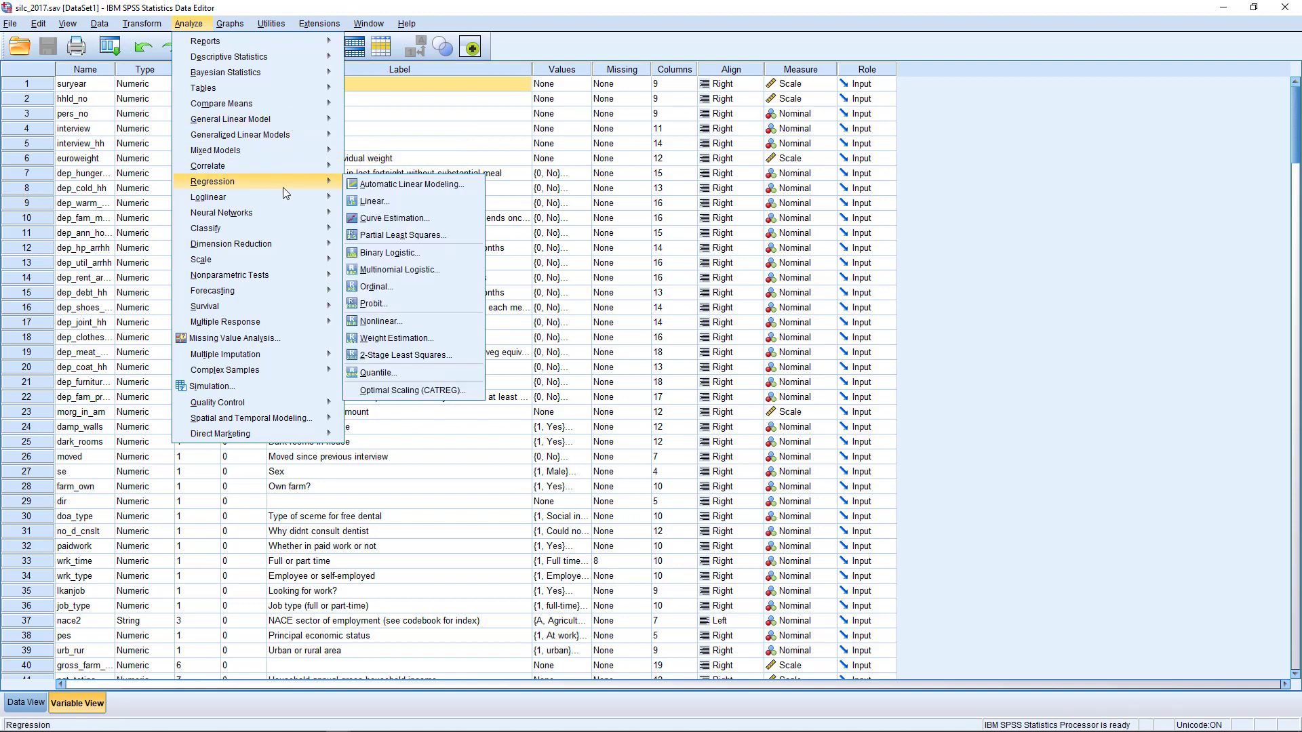
left_click(399, 201)
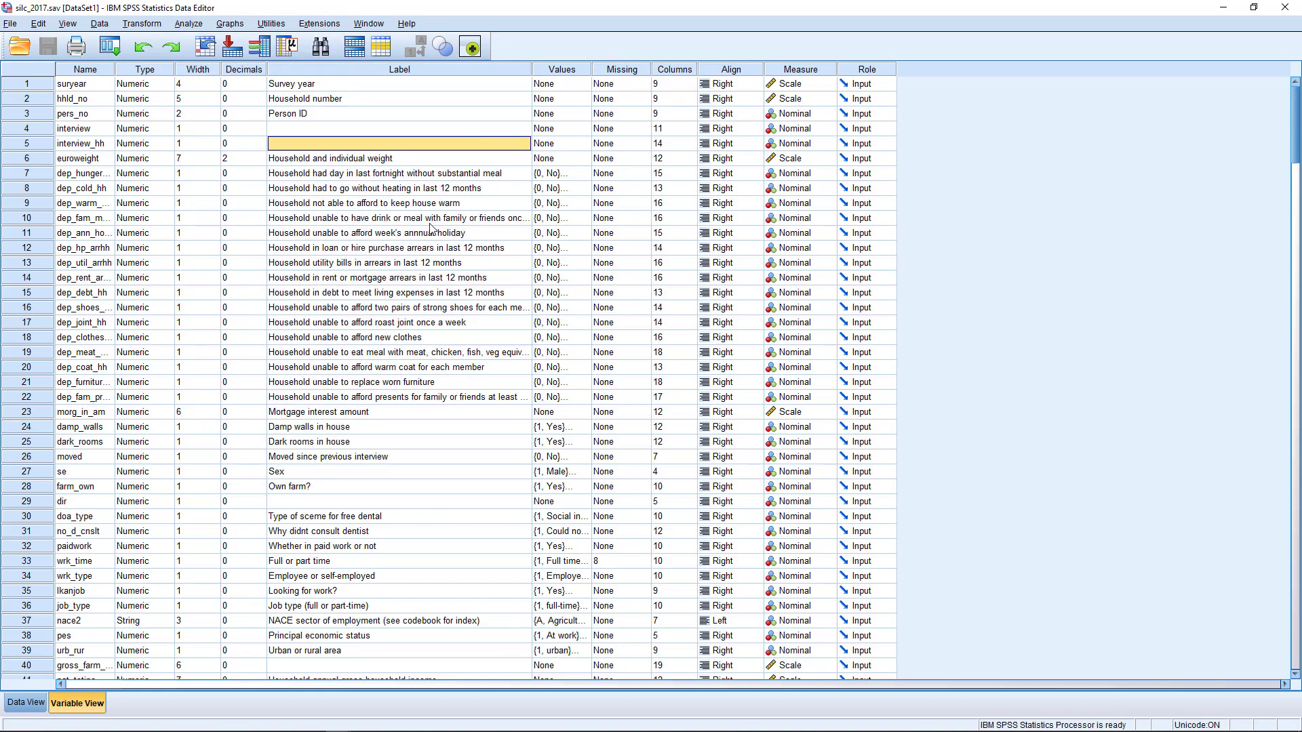
left_click(383, 117)
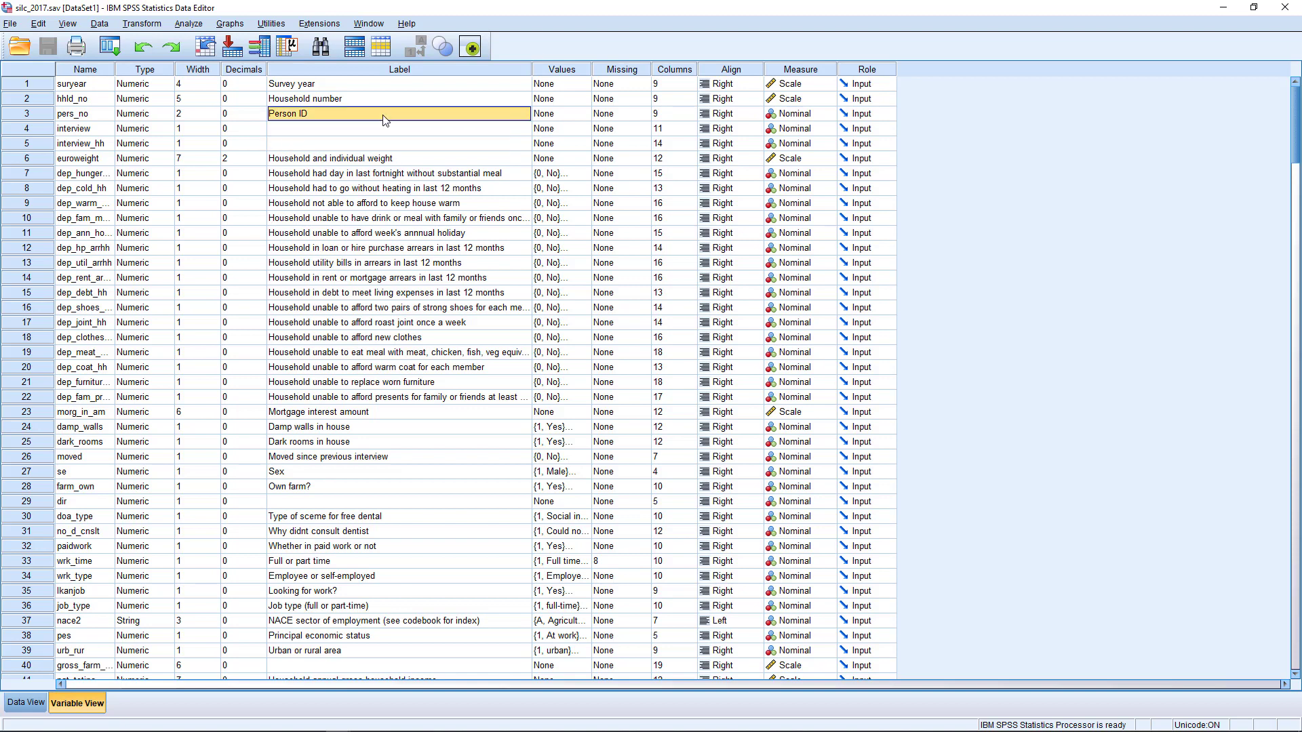
left_click(408, 145)
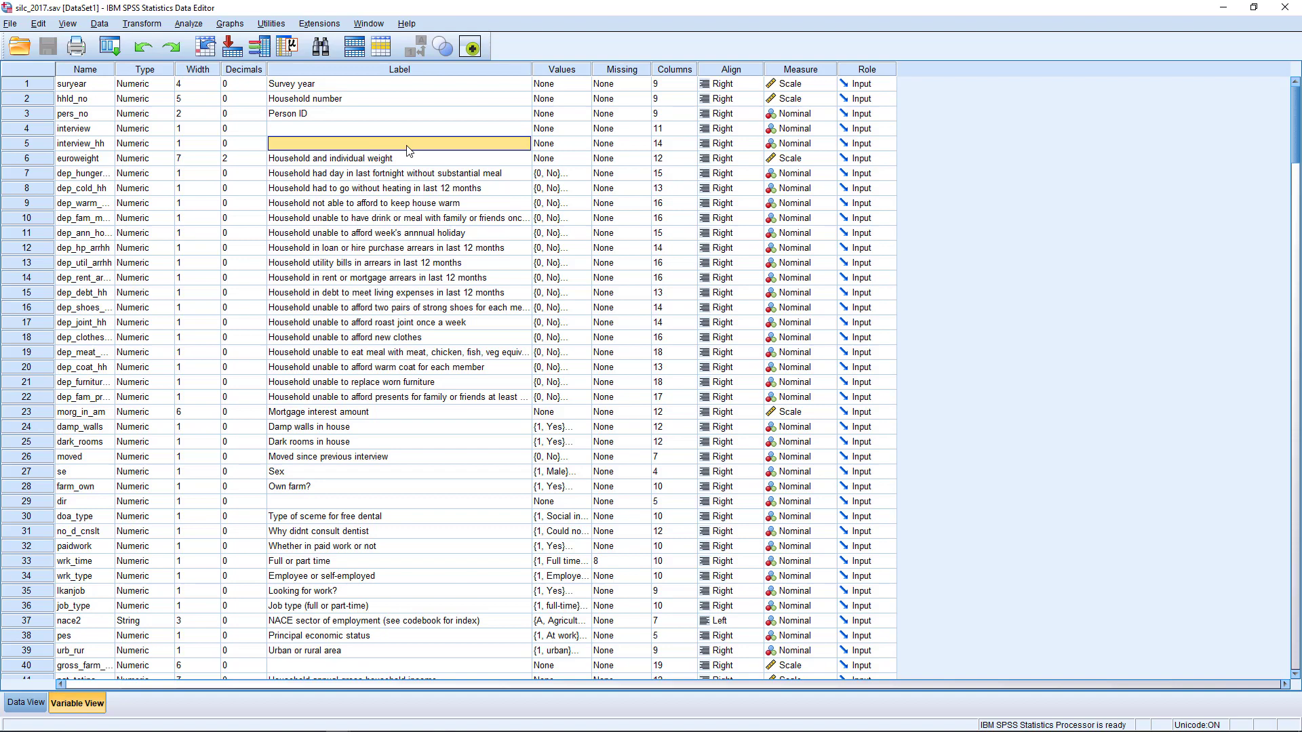
- In Select Cases, list variables by name, pick pers_no and choose 'If condition is satisfied'
left_click(99, 24)
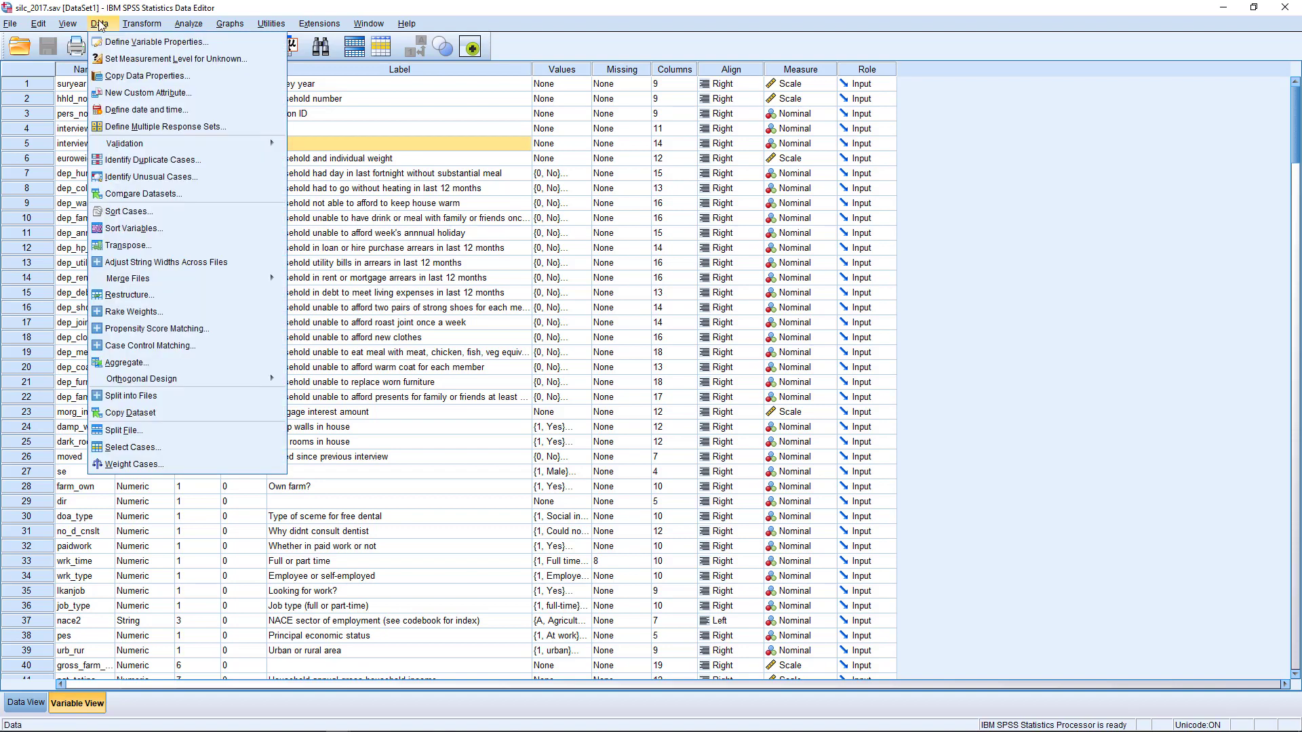
left_click(141, 448)
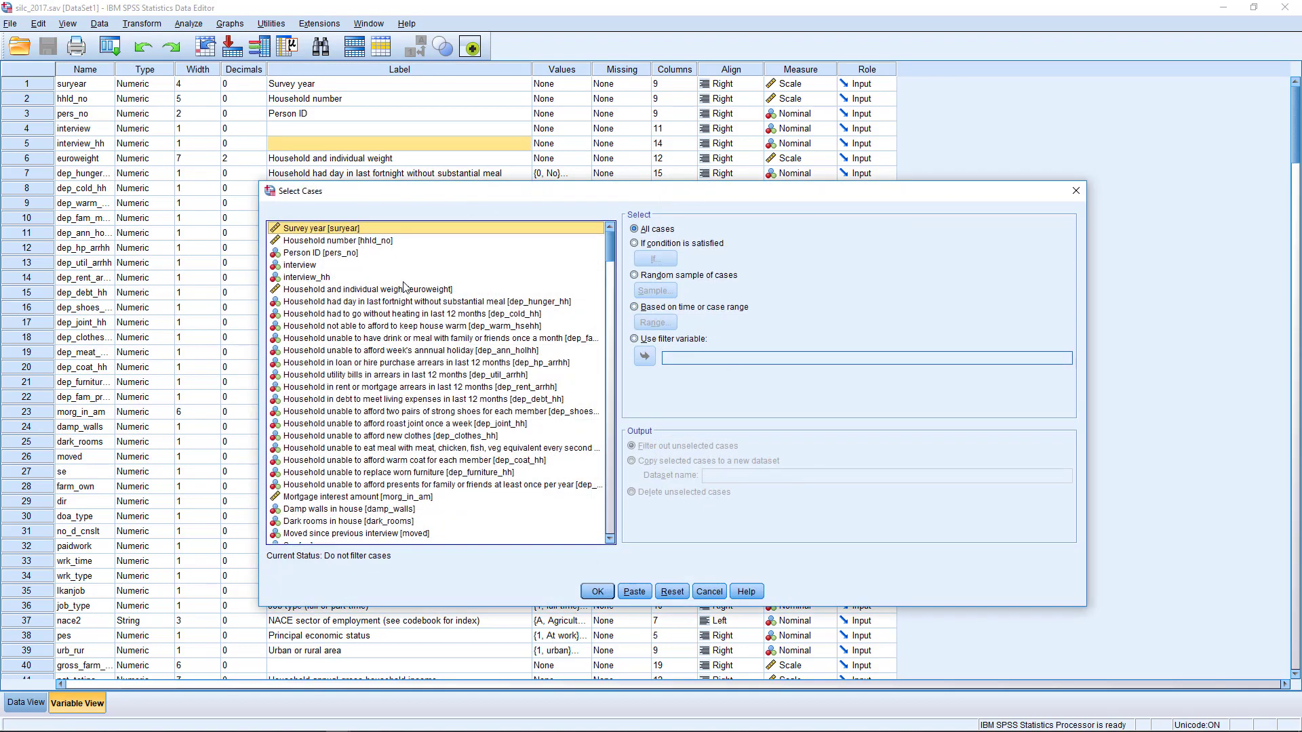
right_click(321, 319)
left_click(337, 328)
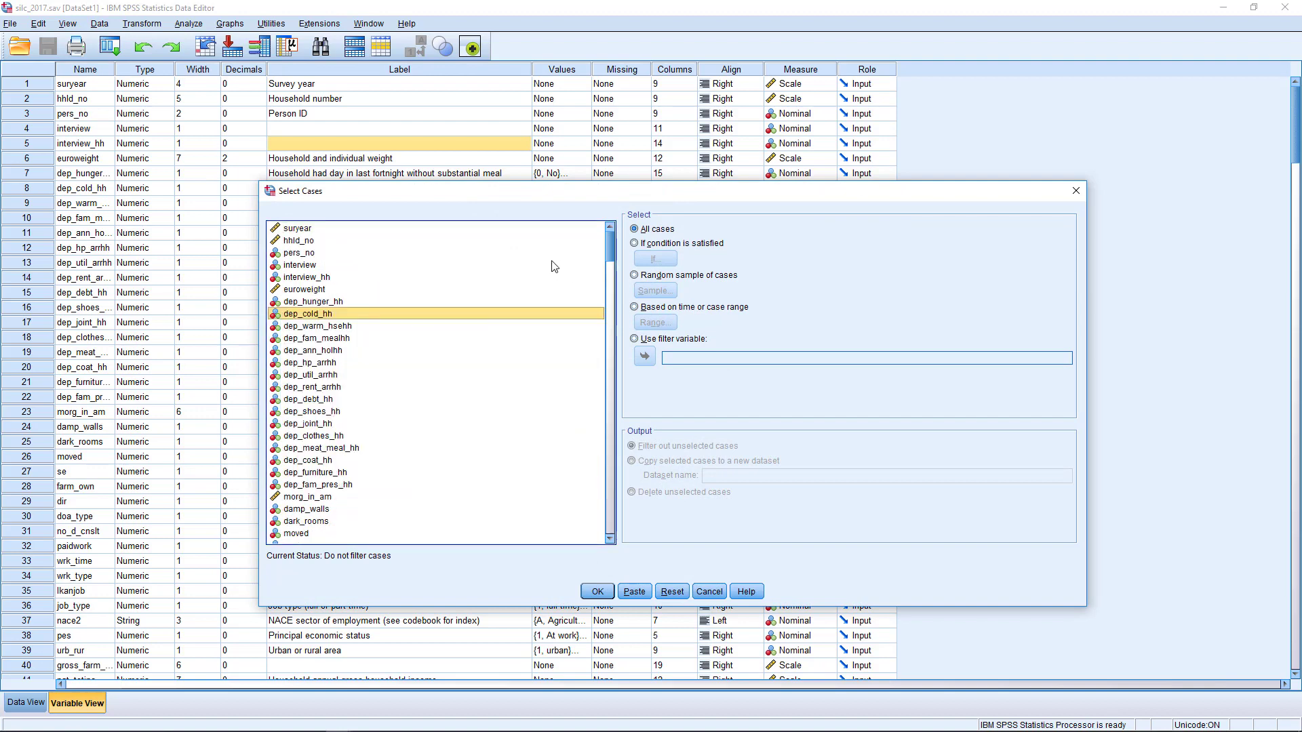
left_click(311, 255)
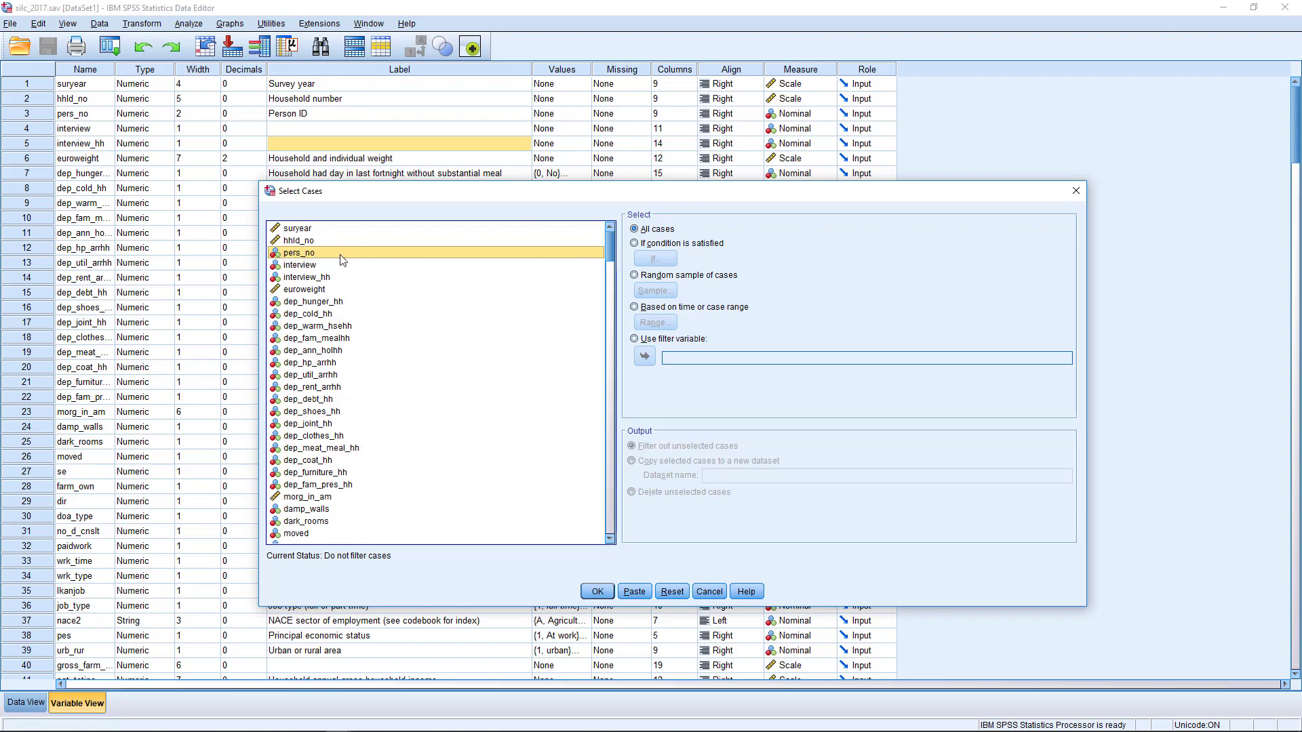
left_click(634, 242)
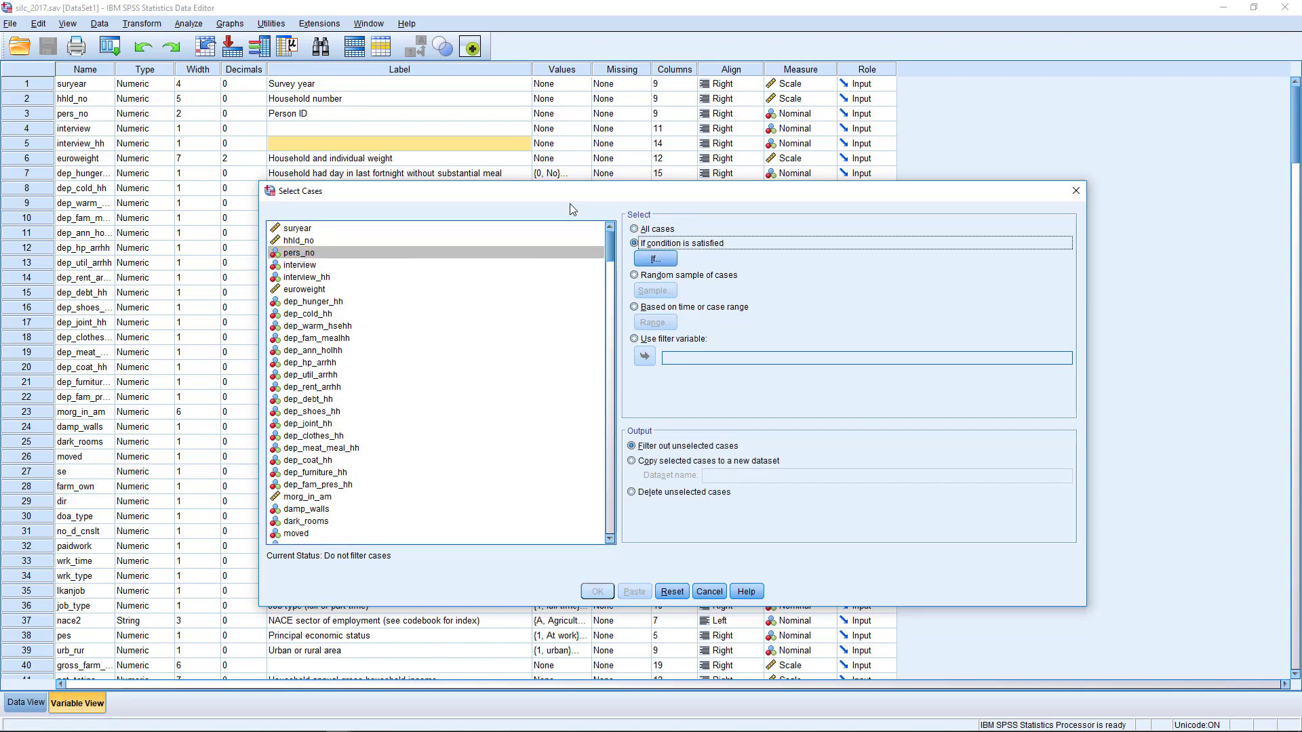
left_click_drag(605, 200, 573, 193)
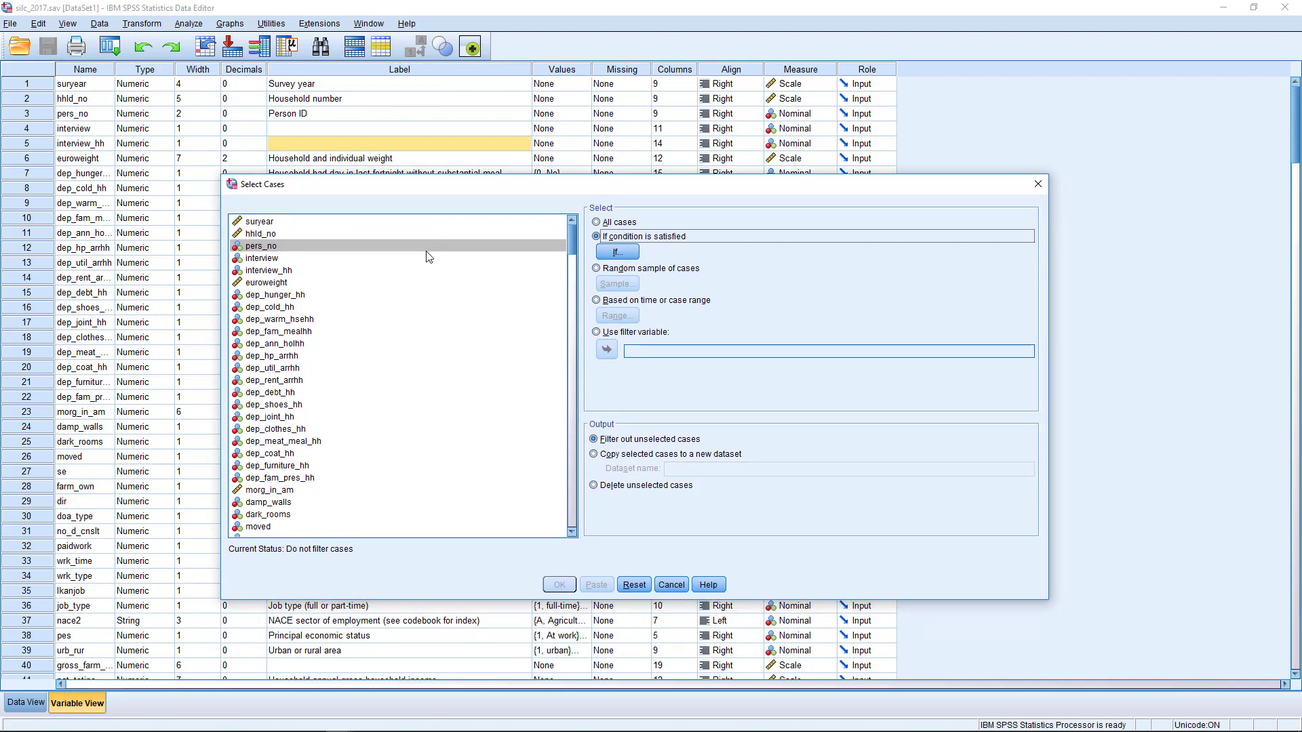
- Build the selection condition pers_no = 1 and confirm it
left_click(616, 254)
left_click(617, 253)
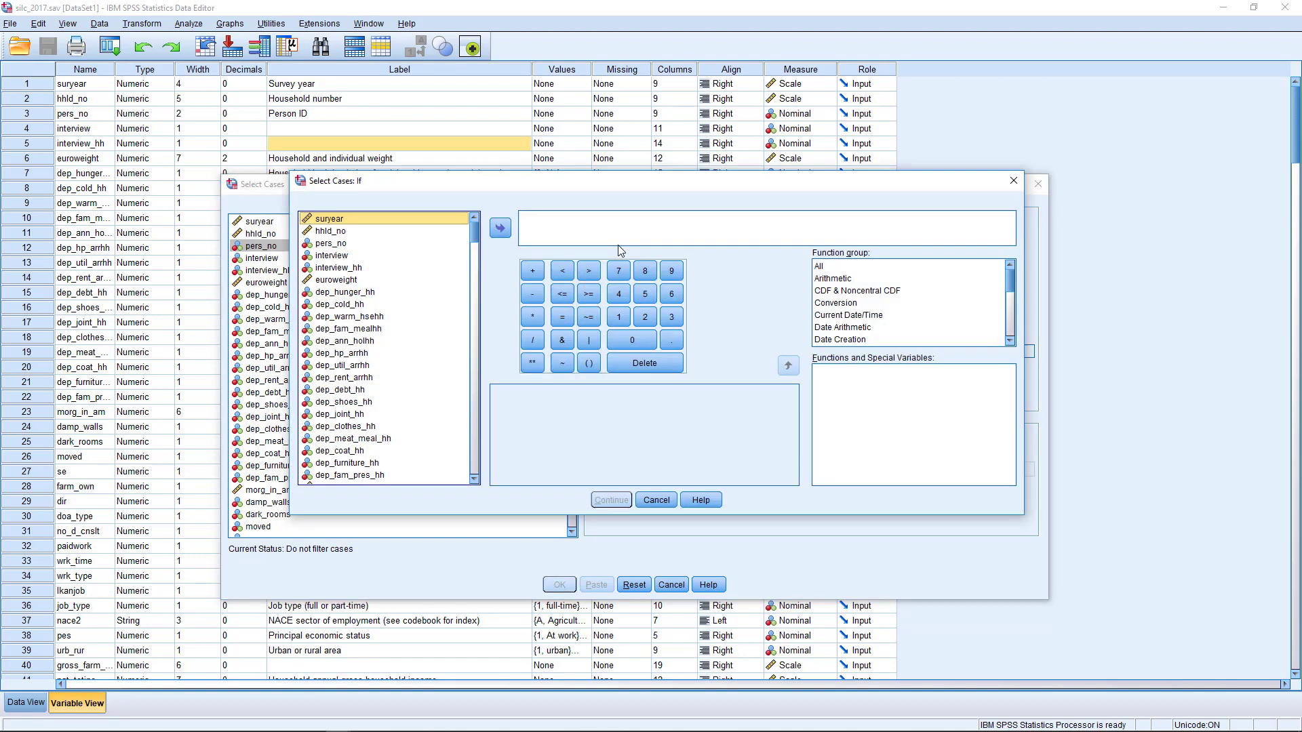
left_click_drag(622, 188, 676, 294)
left_click(383, 350)
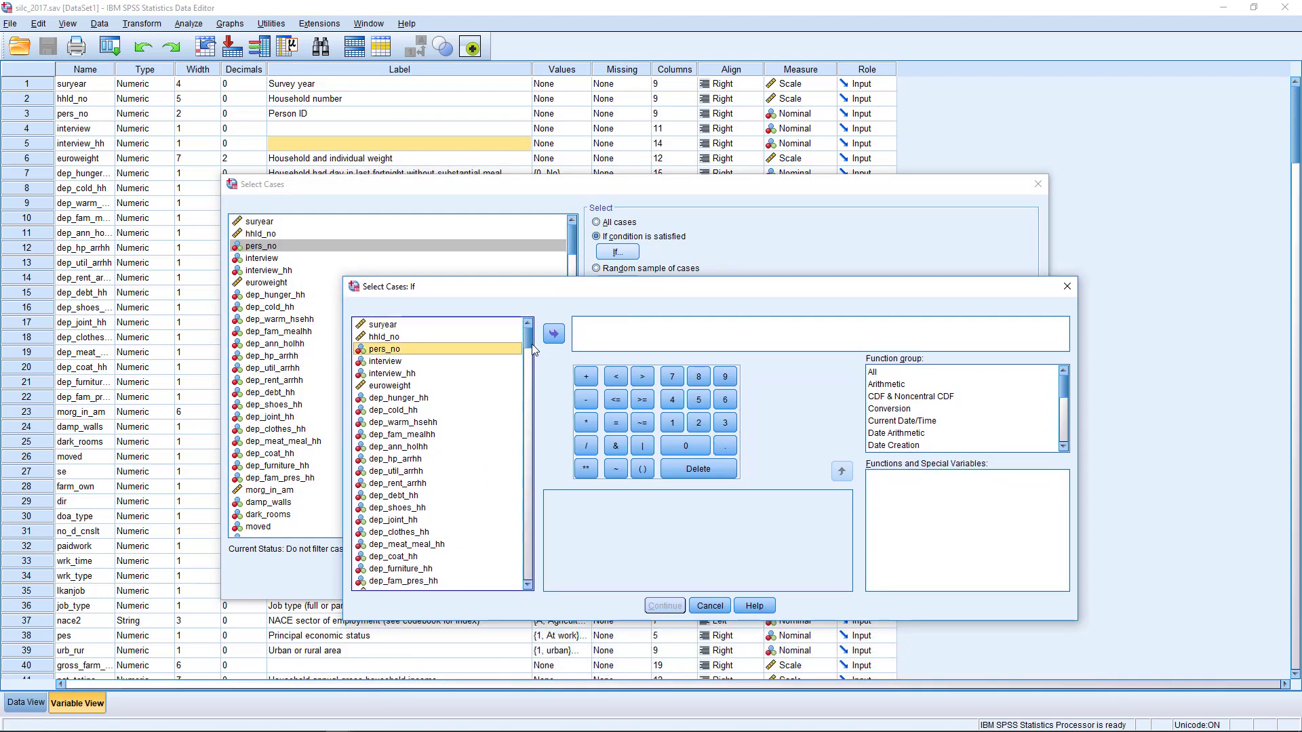
left_click(554, 334)
left_click(616, 423)
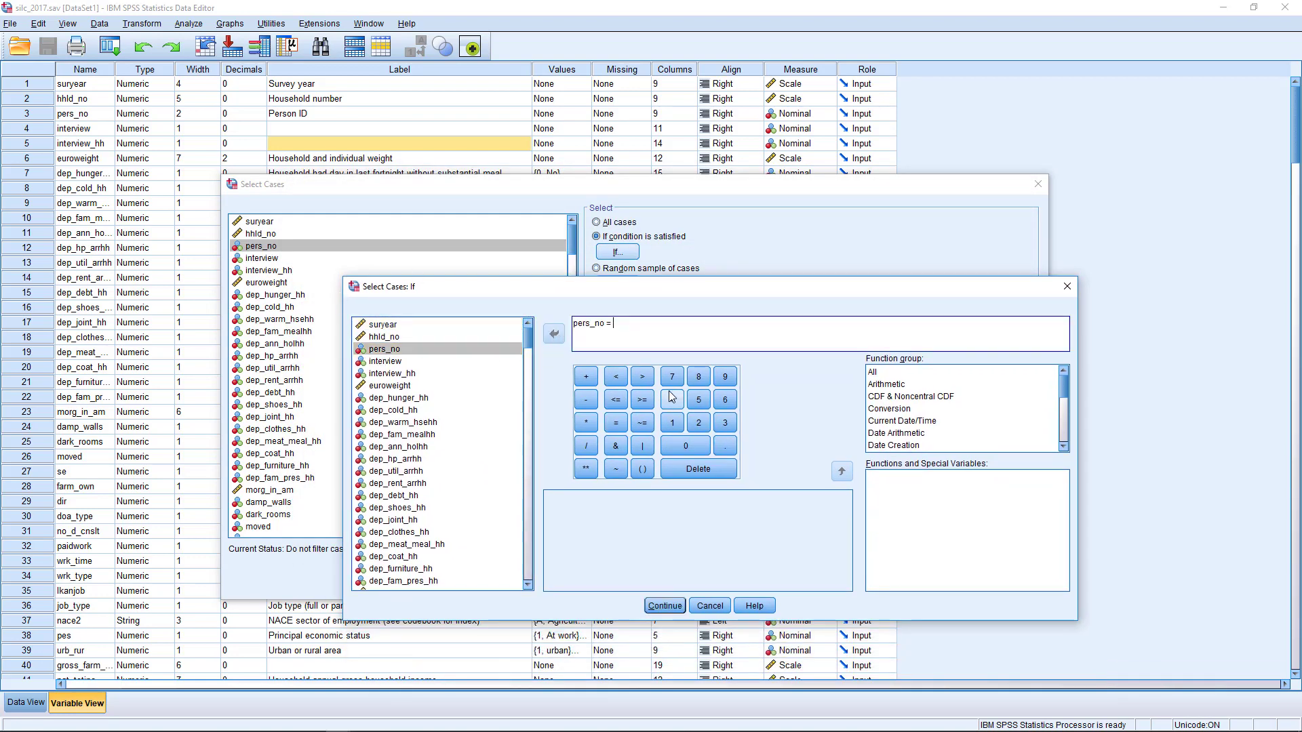
left_click(672, 423)
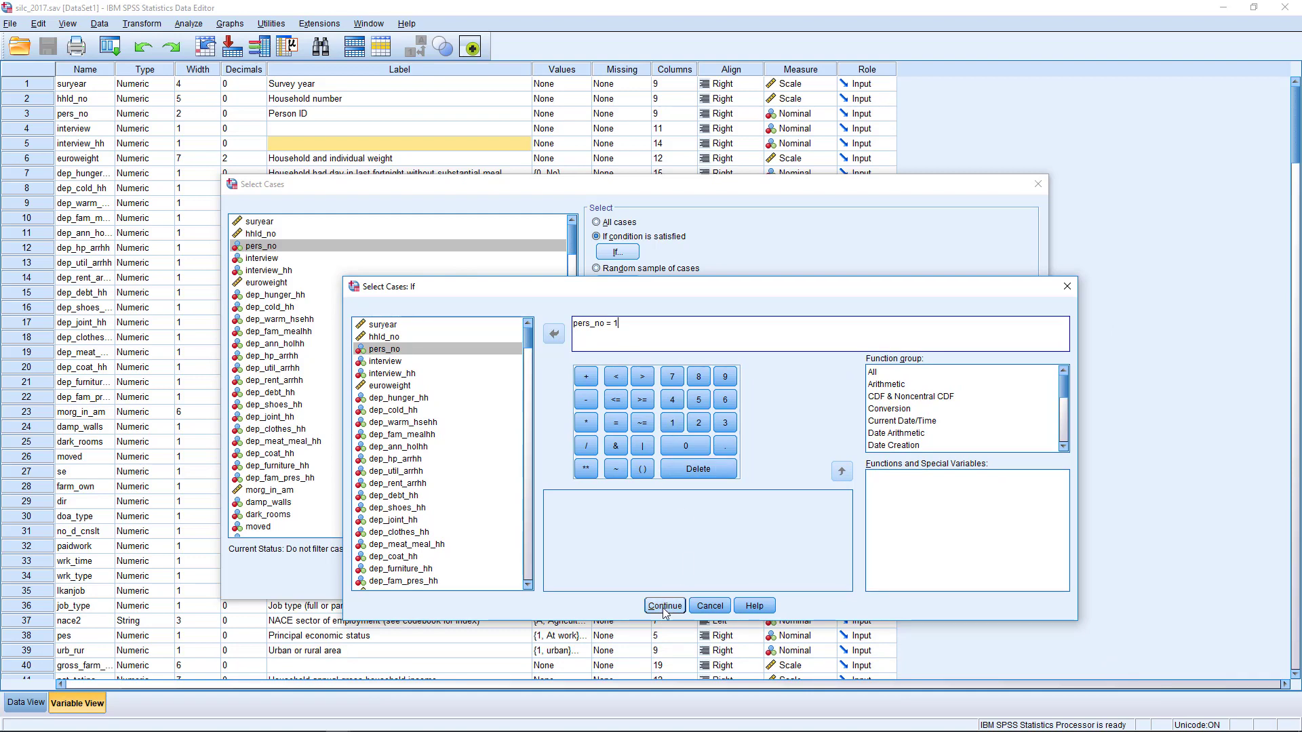
left_click(665, 607)
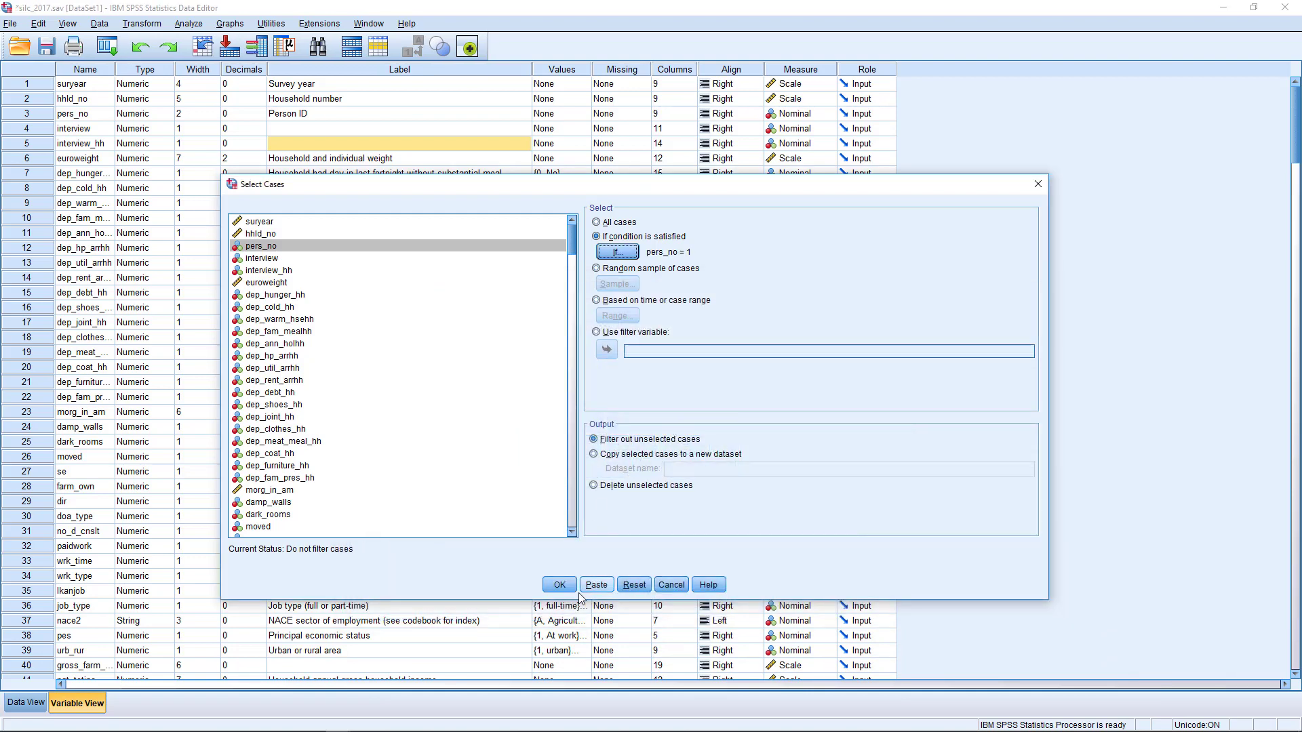
- Apply the pers_no = 1 filter, then minimise the Output Viewer to return to the data
left_click(560, 585)
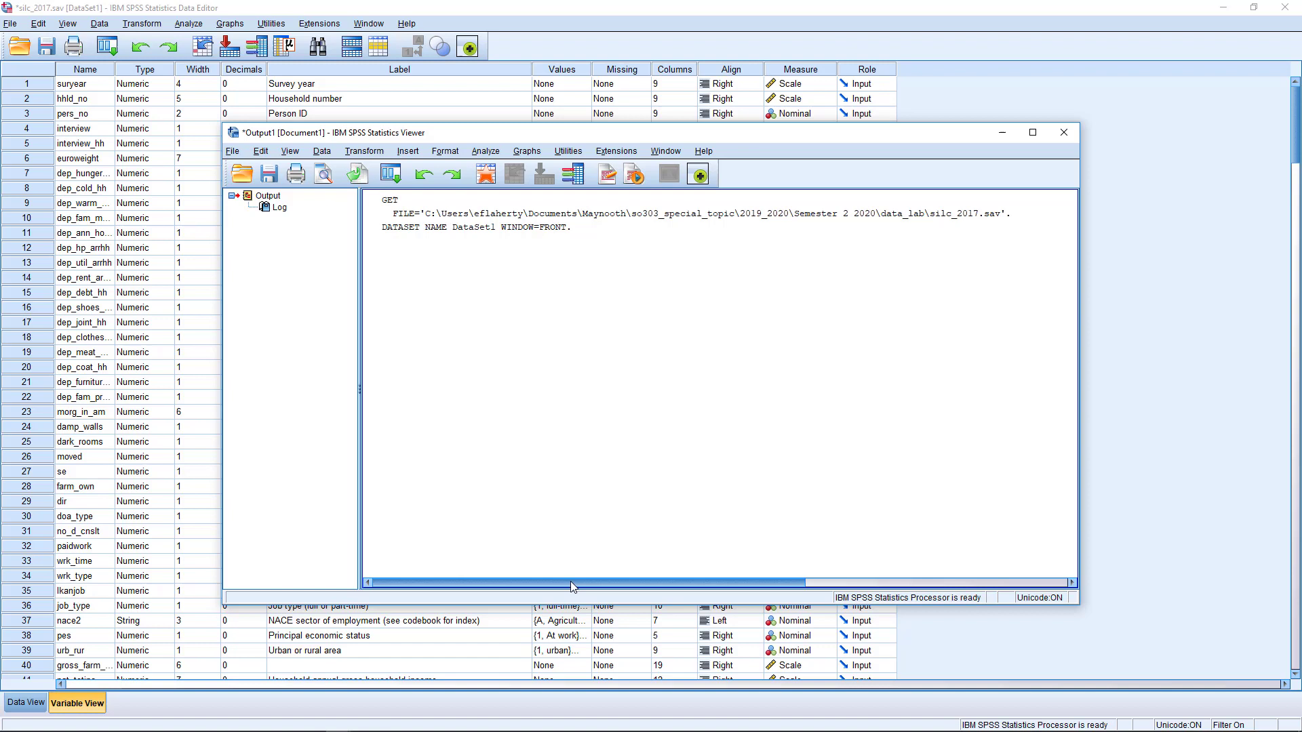
left_click(638, 397)
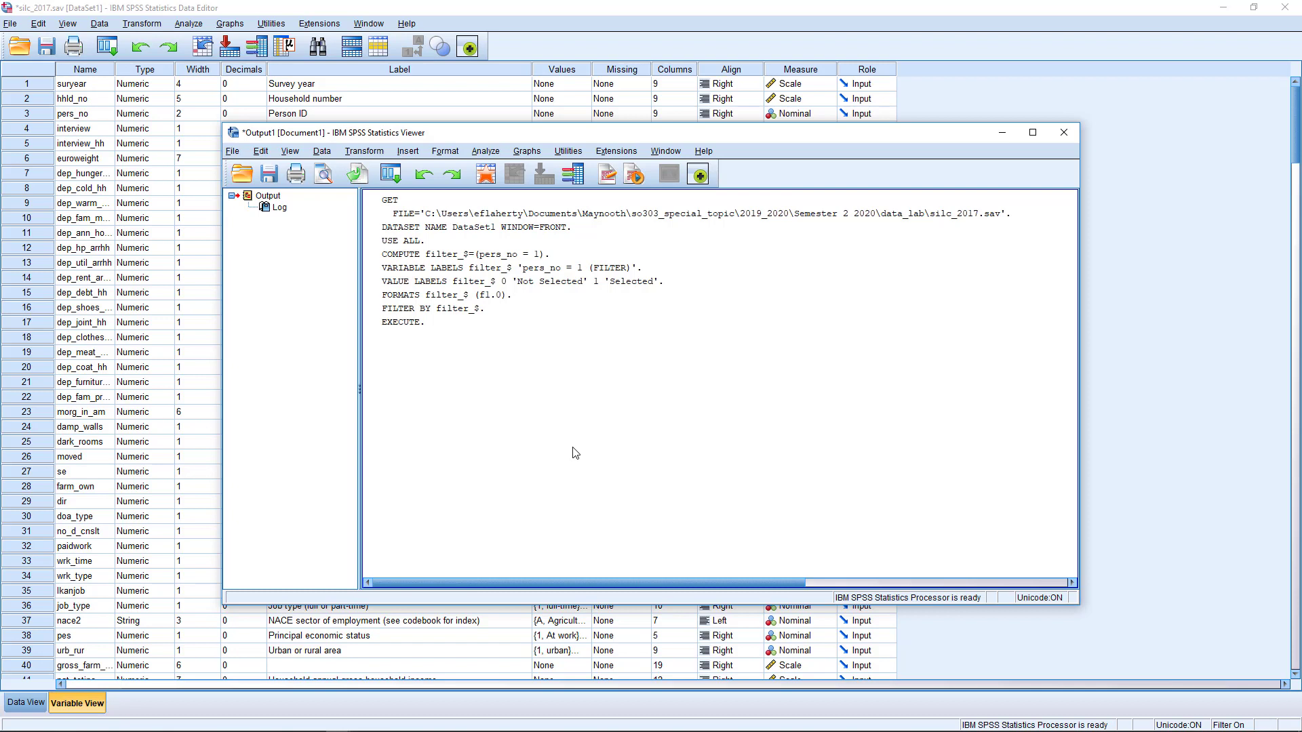
left_click(1000, 136)
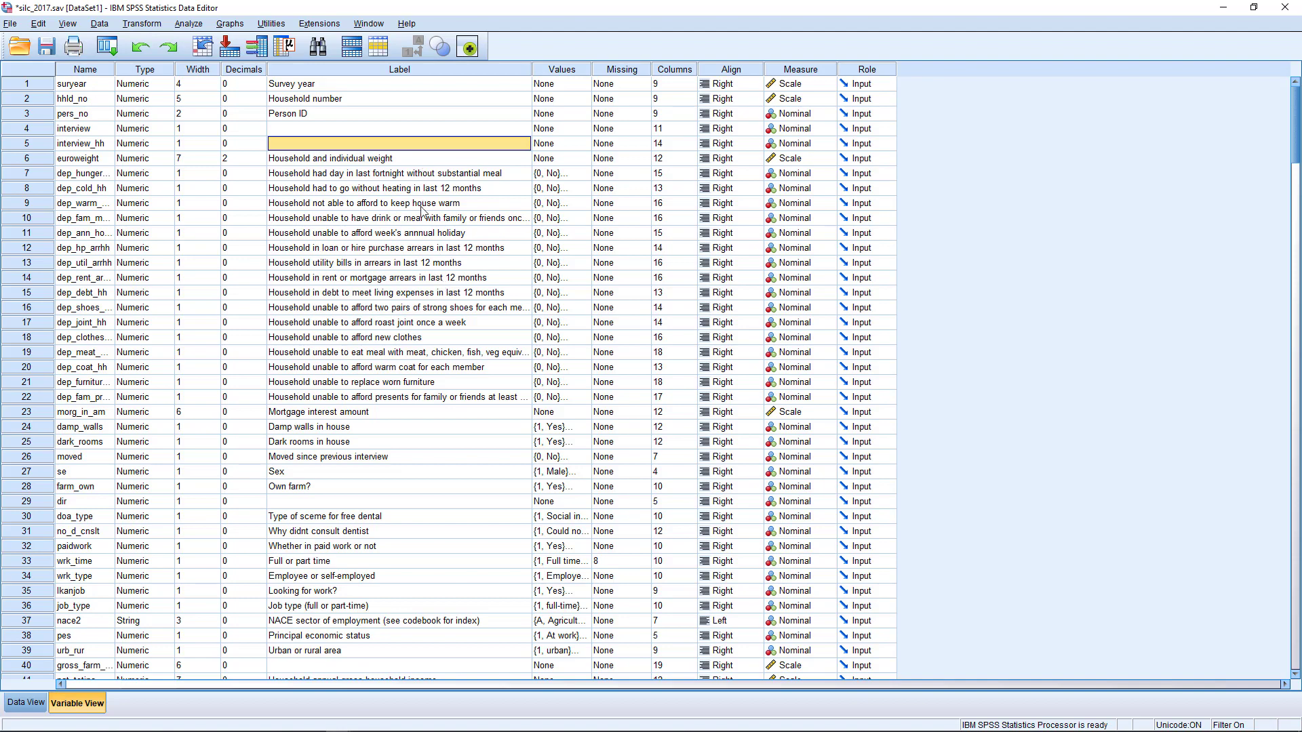
- Start a Frequencies analysis with the variable list showing names instead of labels
scroll(418, 272, "down", 9)
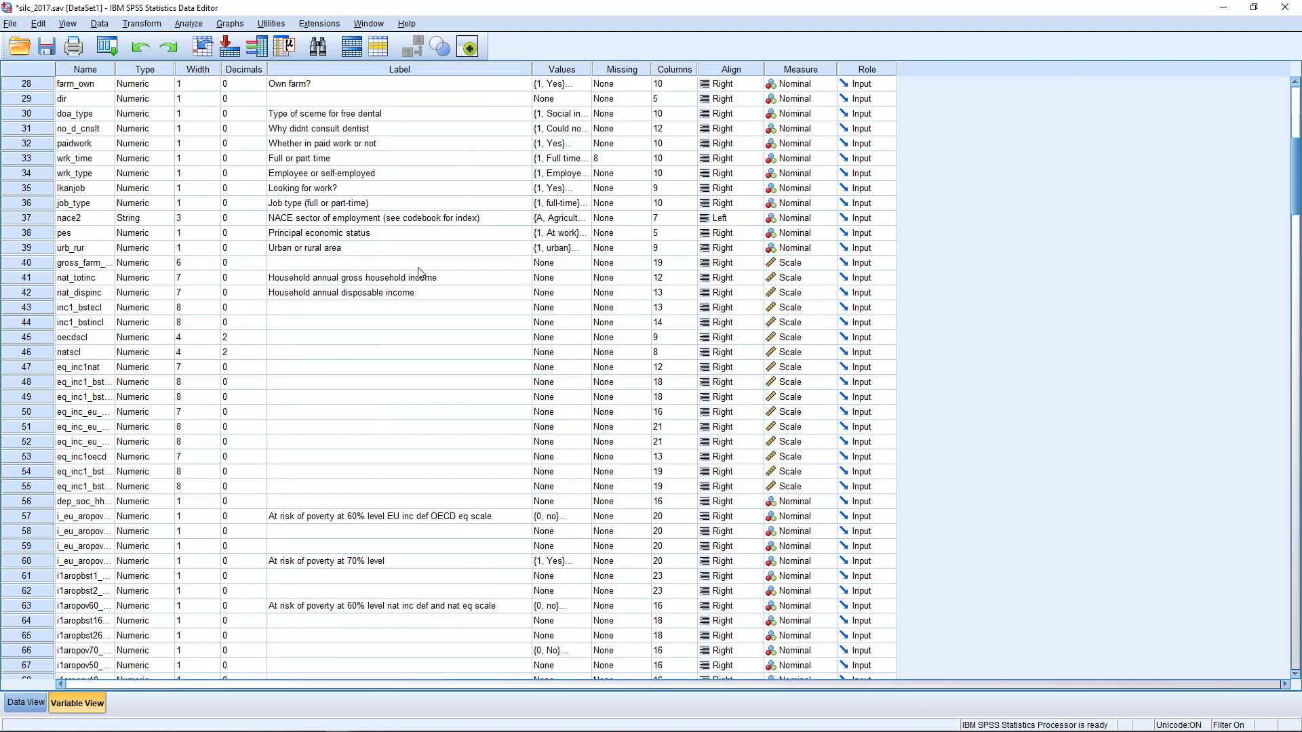
scroll(419, 272, "up", 6)
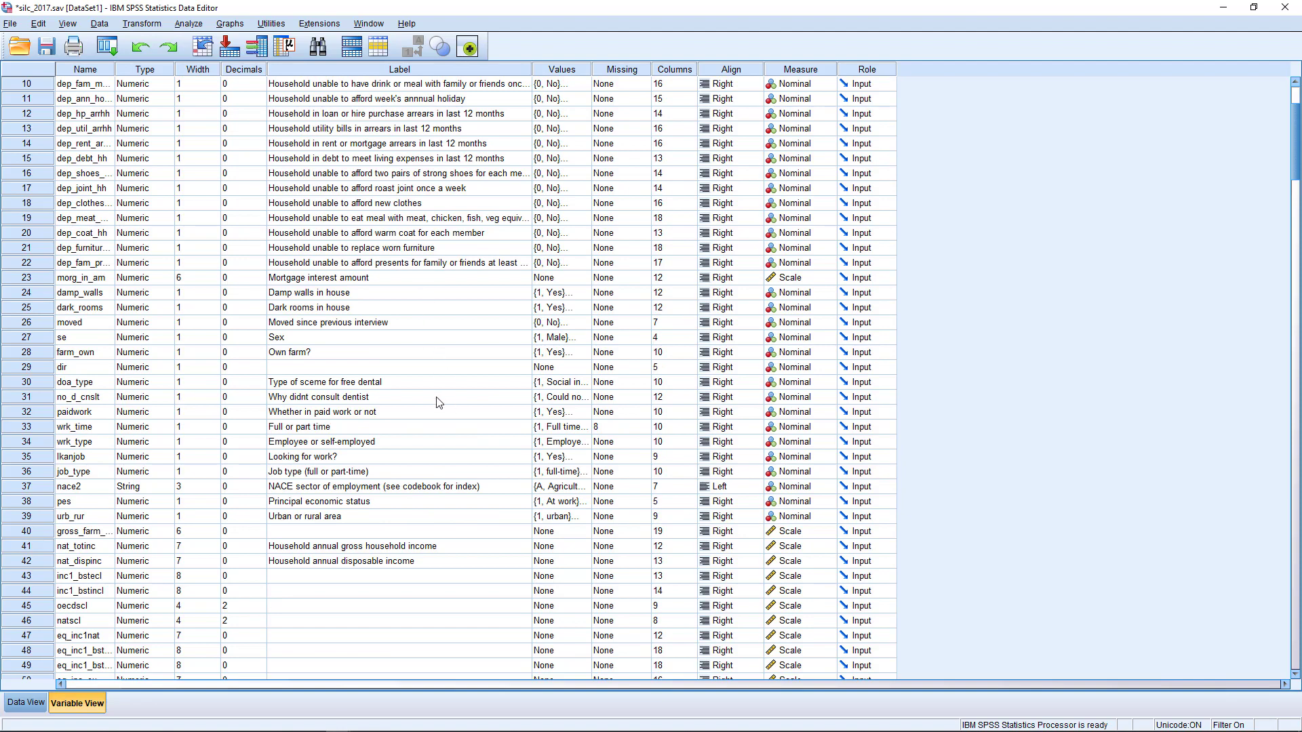
scroll(438, 403, "down", 20)
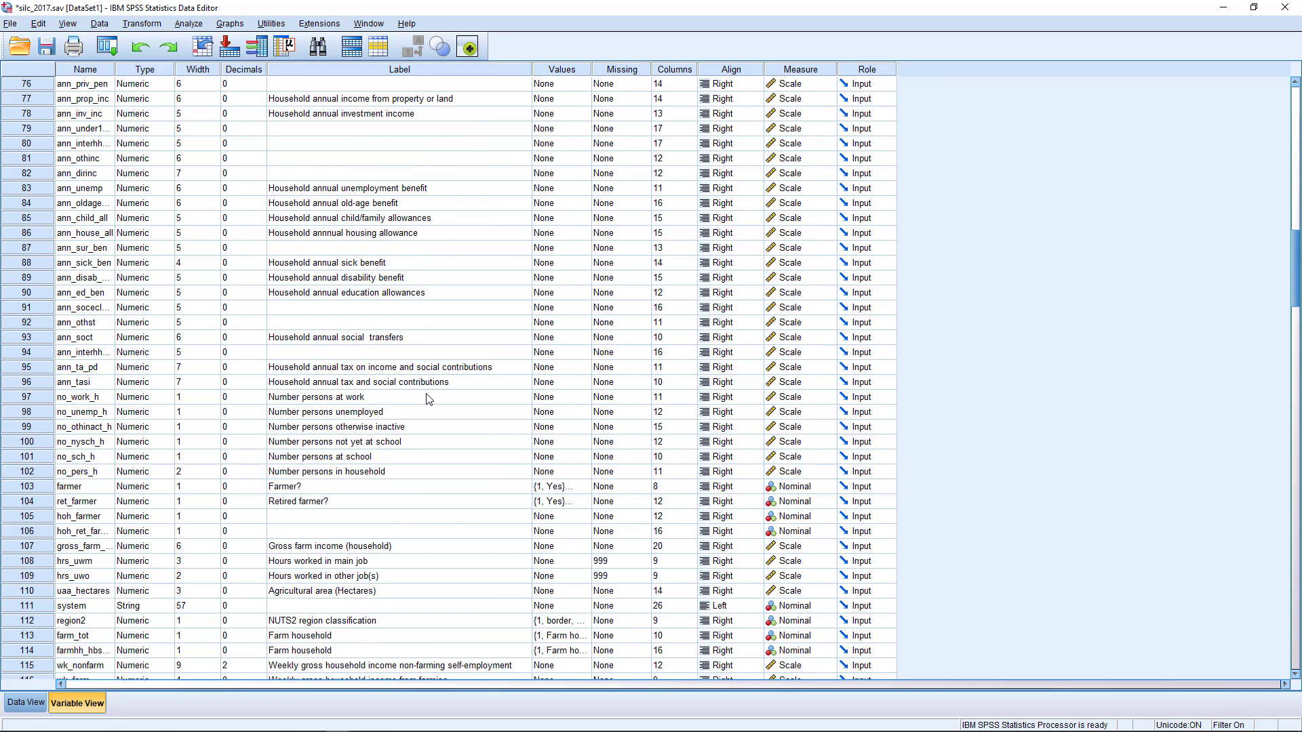
scroll(428, 399, "down", 6)
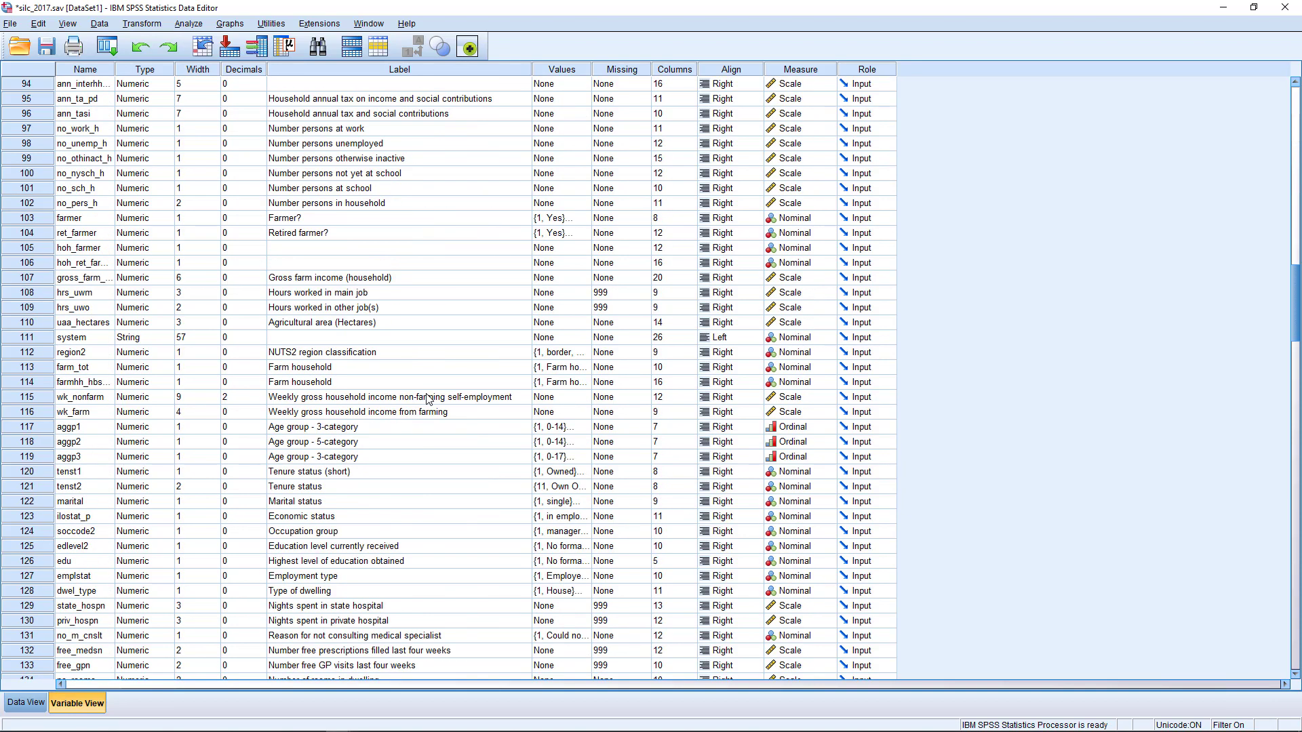
left_click(188, 24)
mouse_move(228, 58)
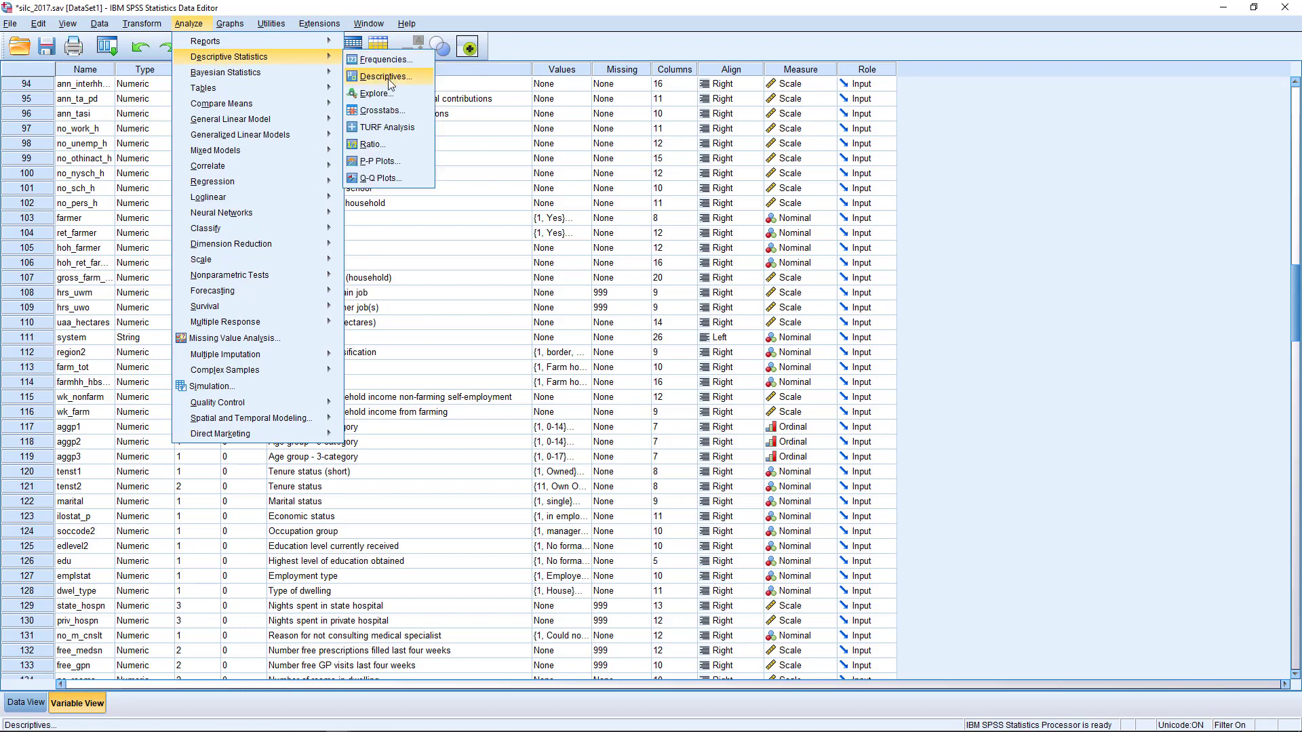
left_click(387, 59)
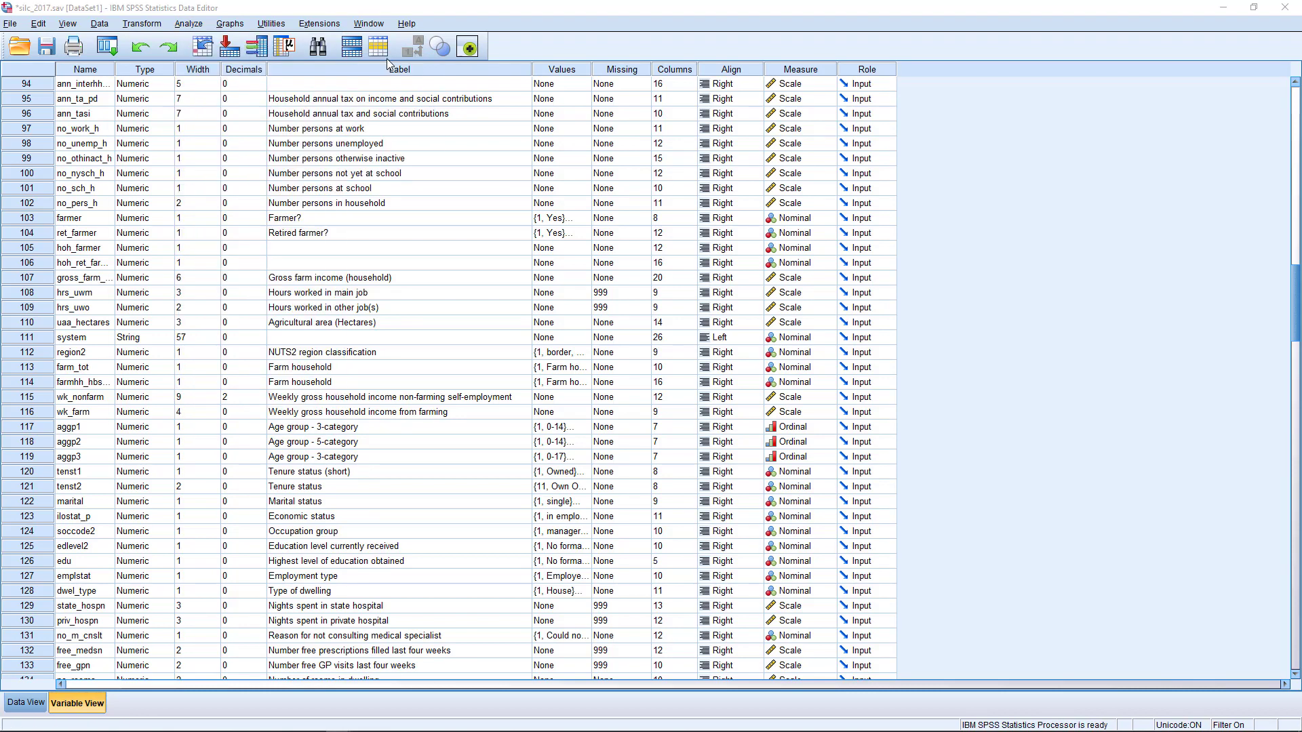
right_click(250, 237)
left_click(250, 243)
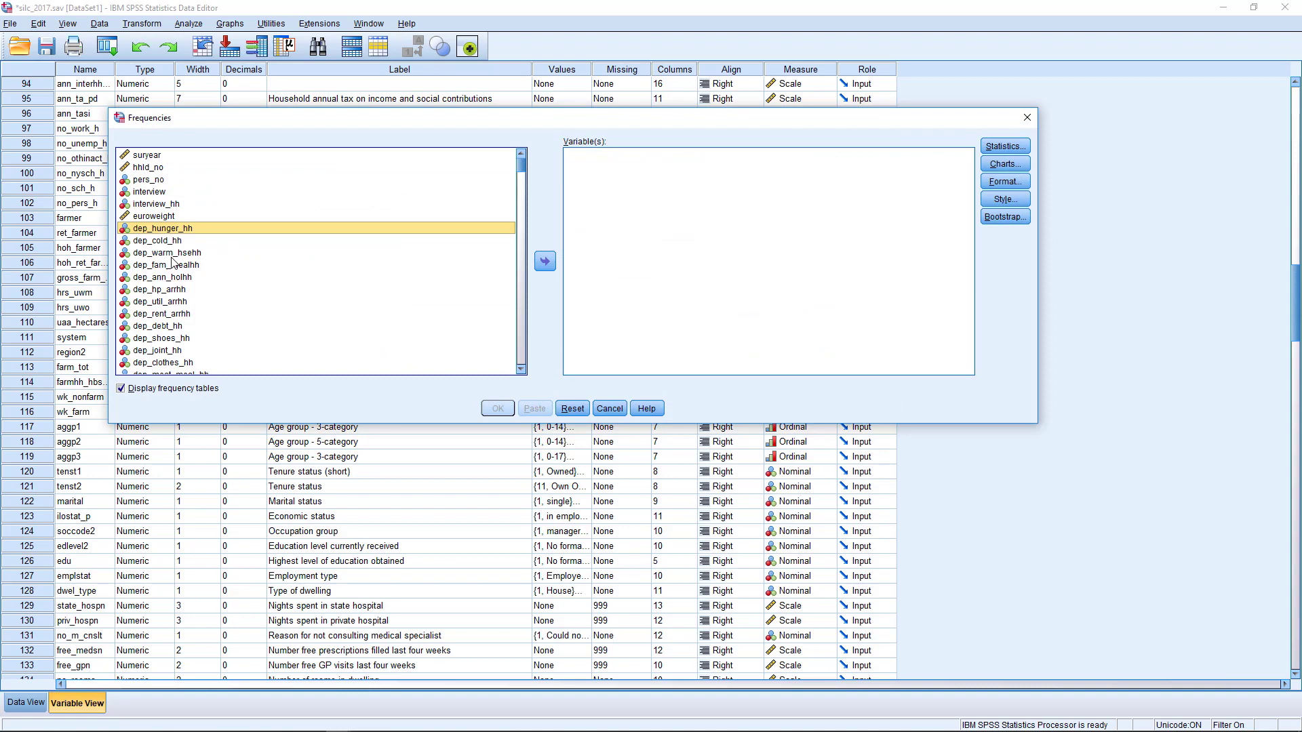
- Run frequency tables for tenst1 and tenst2
left_click(173, 263)
key("t")
scroll(180, 278, "down", 2)
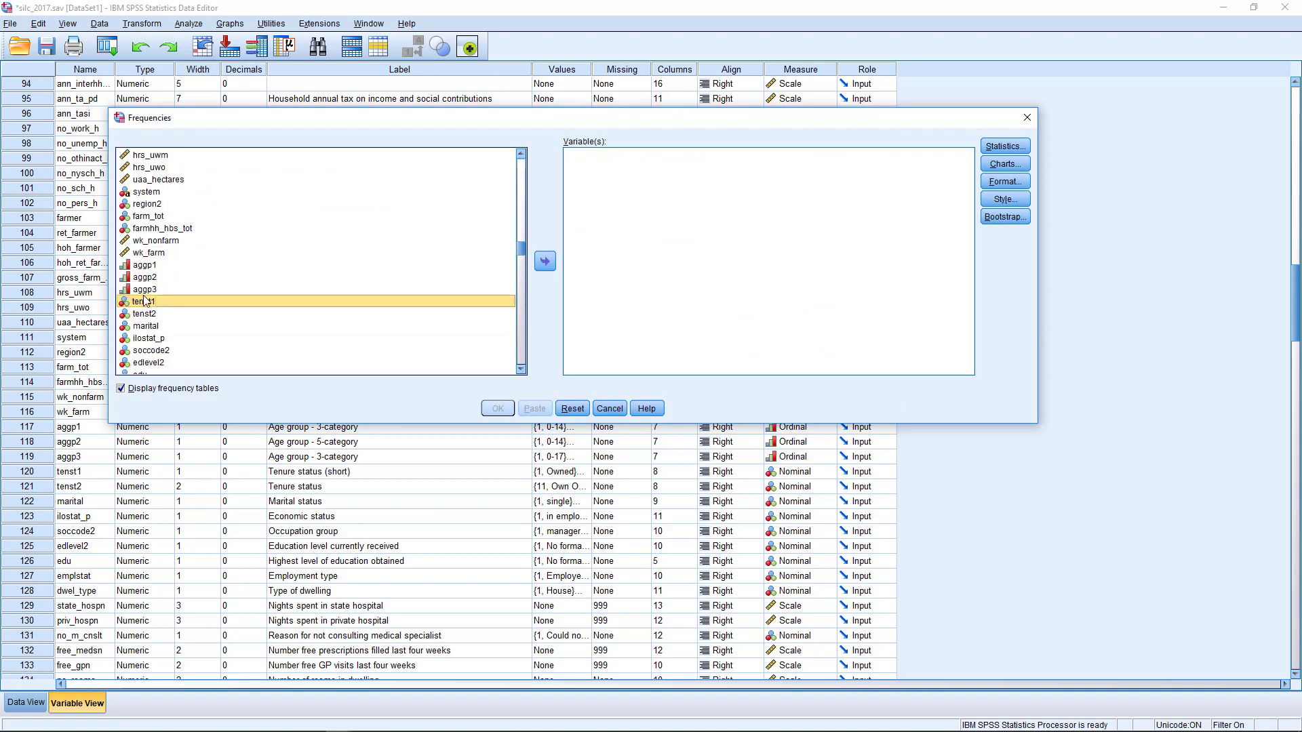
left_click(146, 310, "shift")
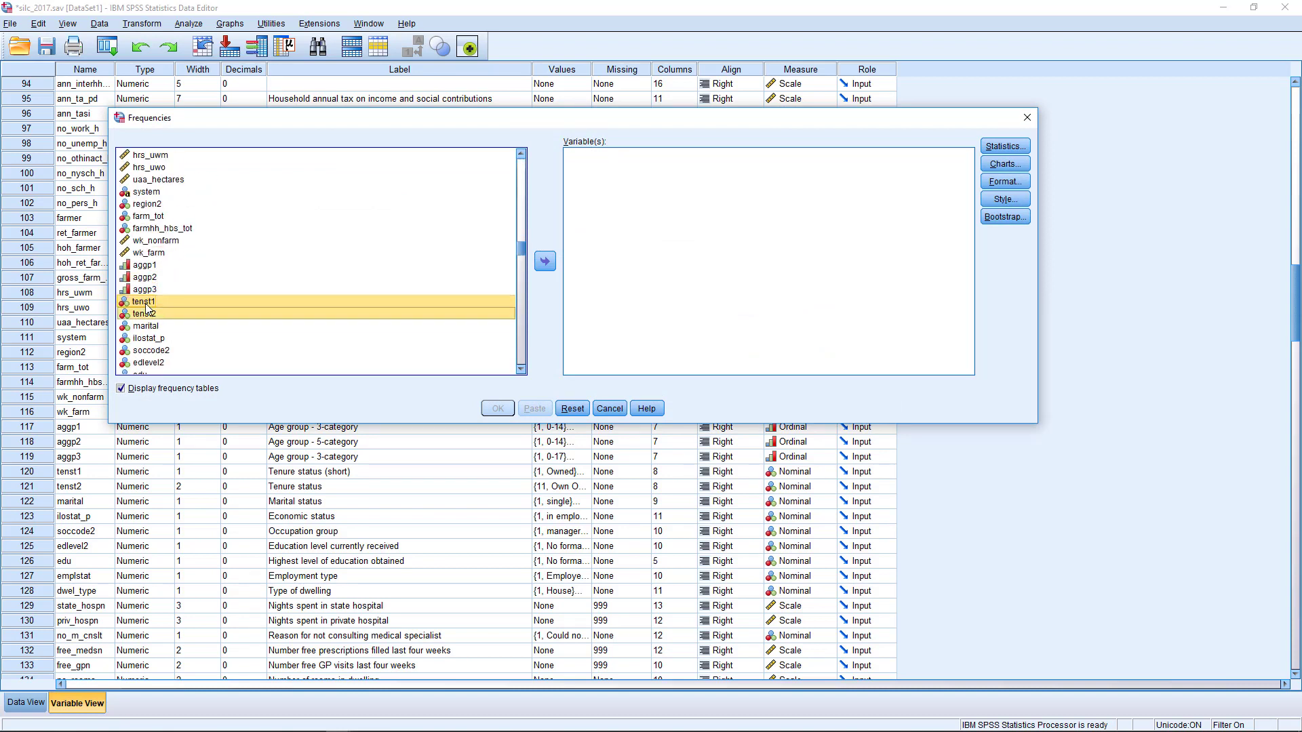
left_click(546, 262)
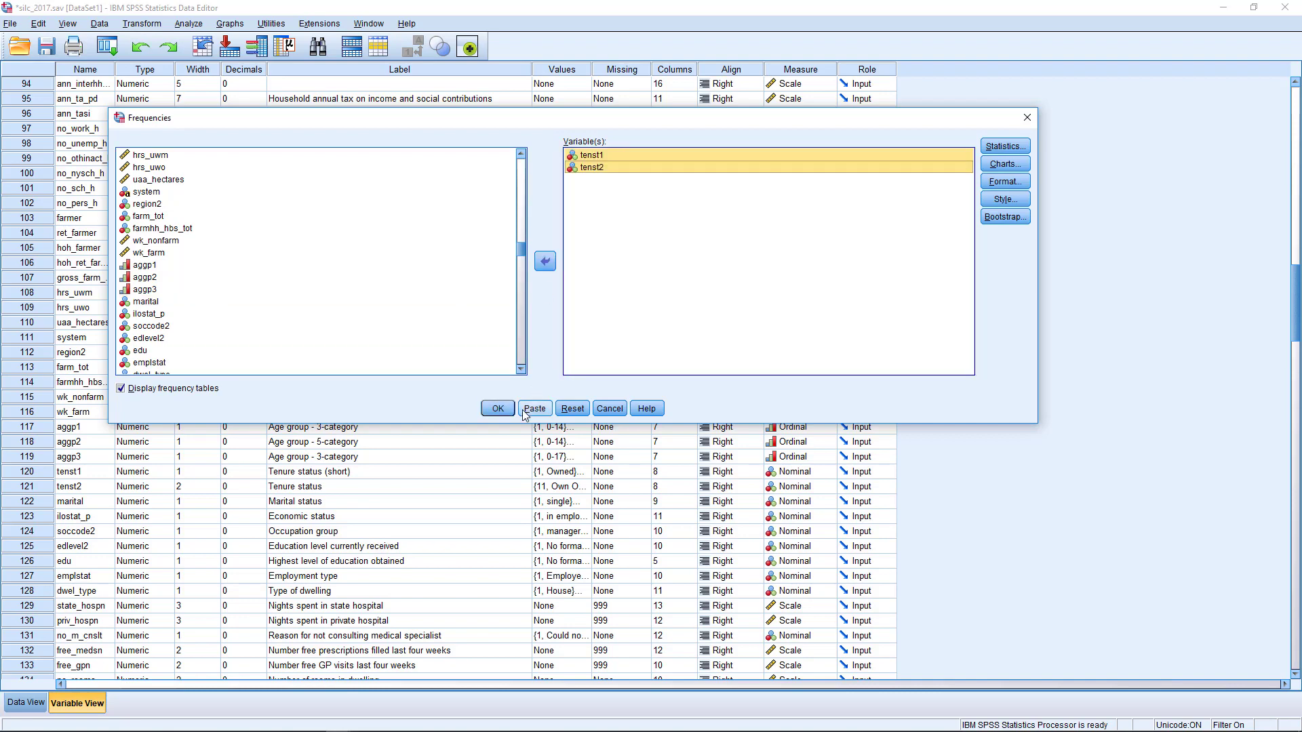
left_click(498, 408)
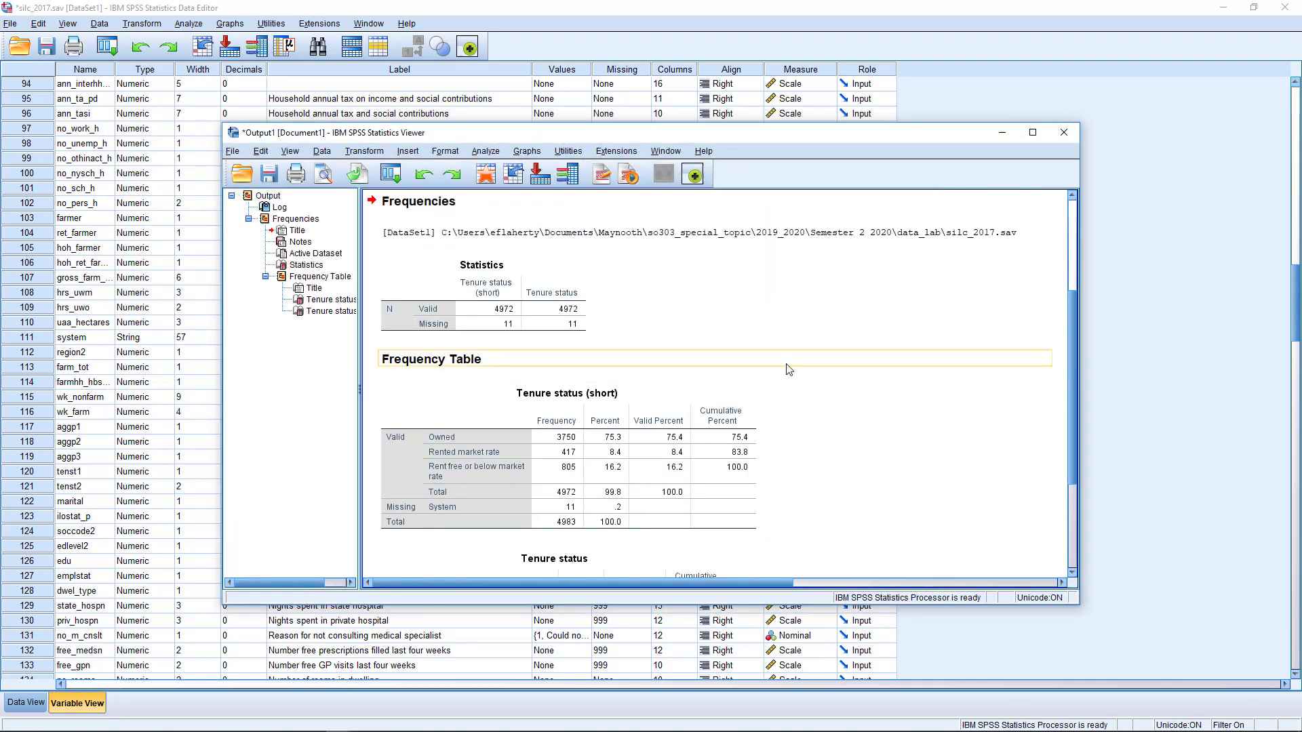
scroll(784, 369, "down", 3)
left_click(721, 428)
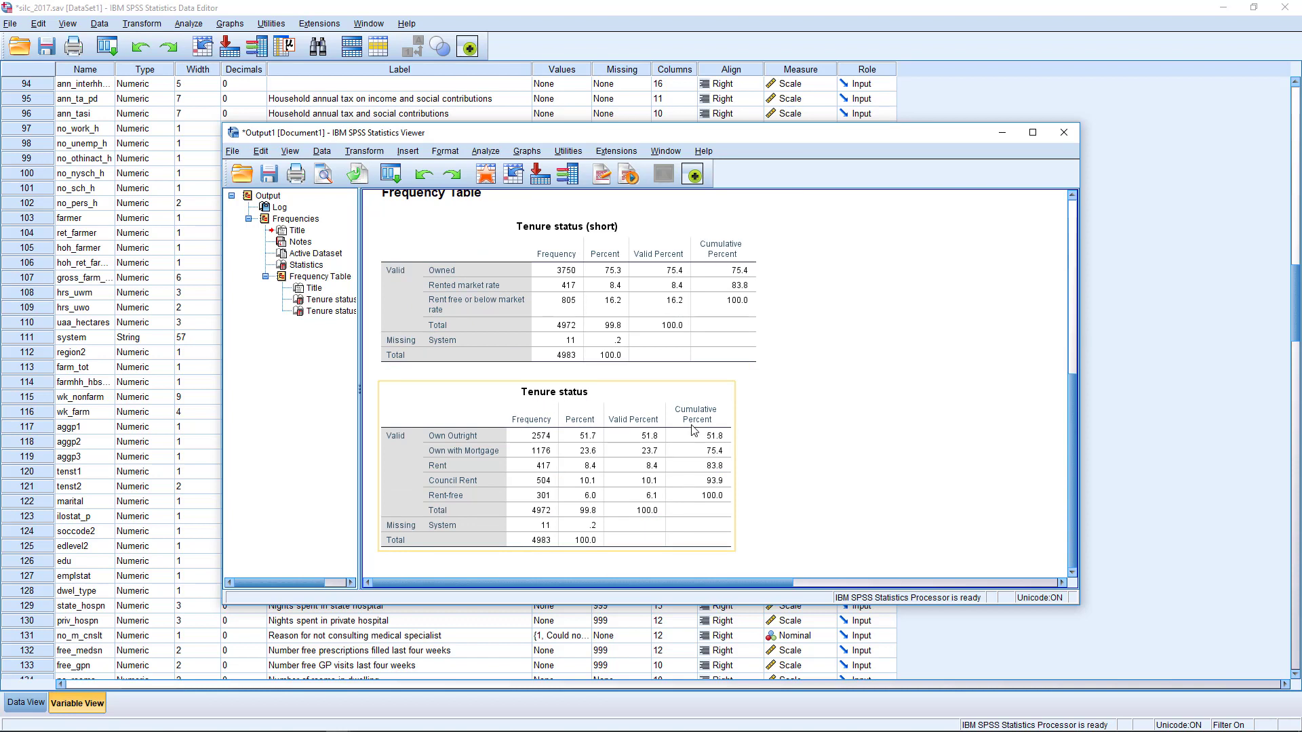
left_click(819, 431)
left_click(636, 444)
left_click(776, 441)
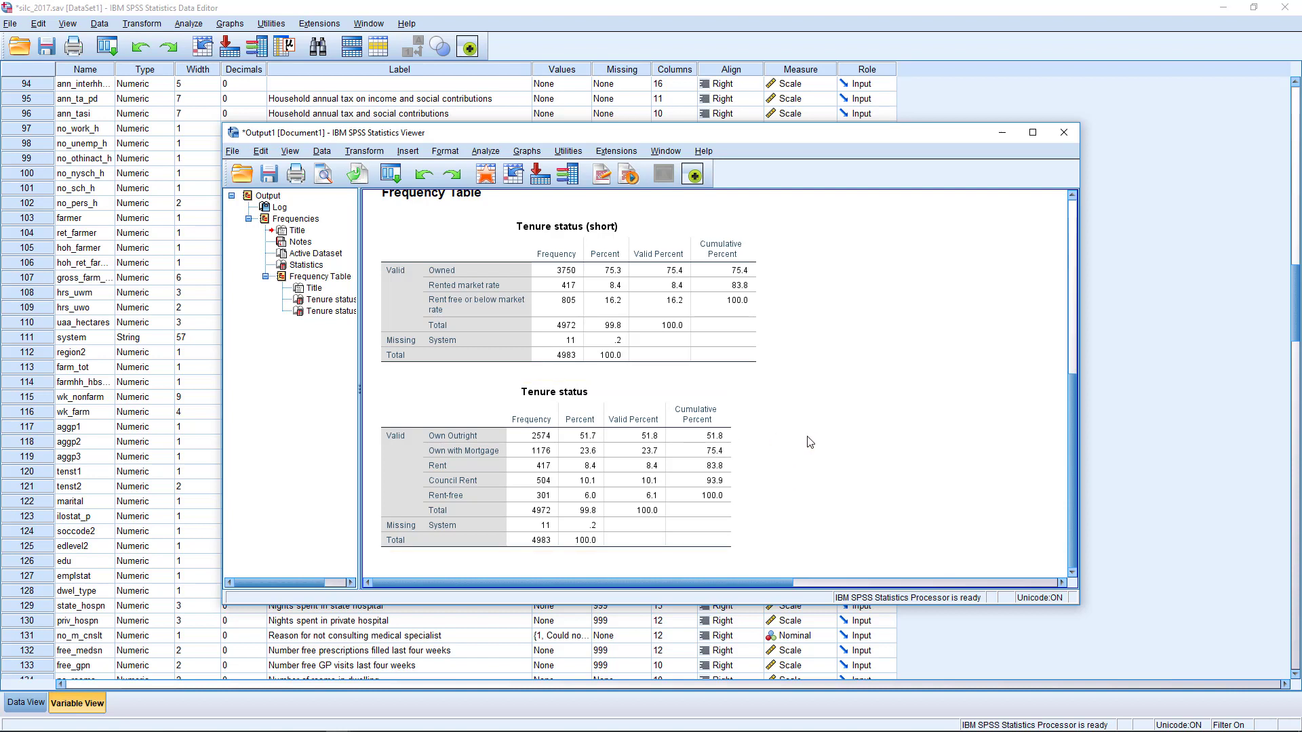
left_click(471, 410)
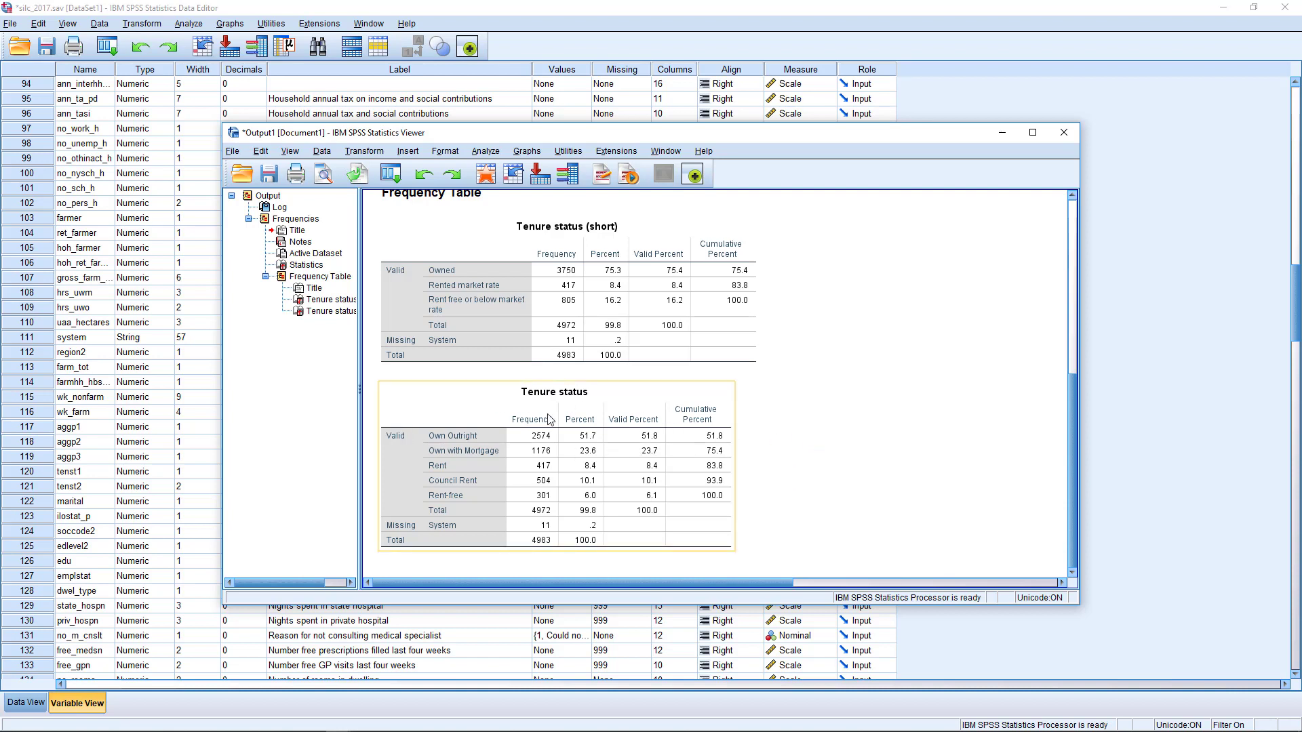
left_click(840, 423)
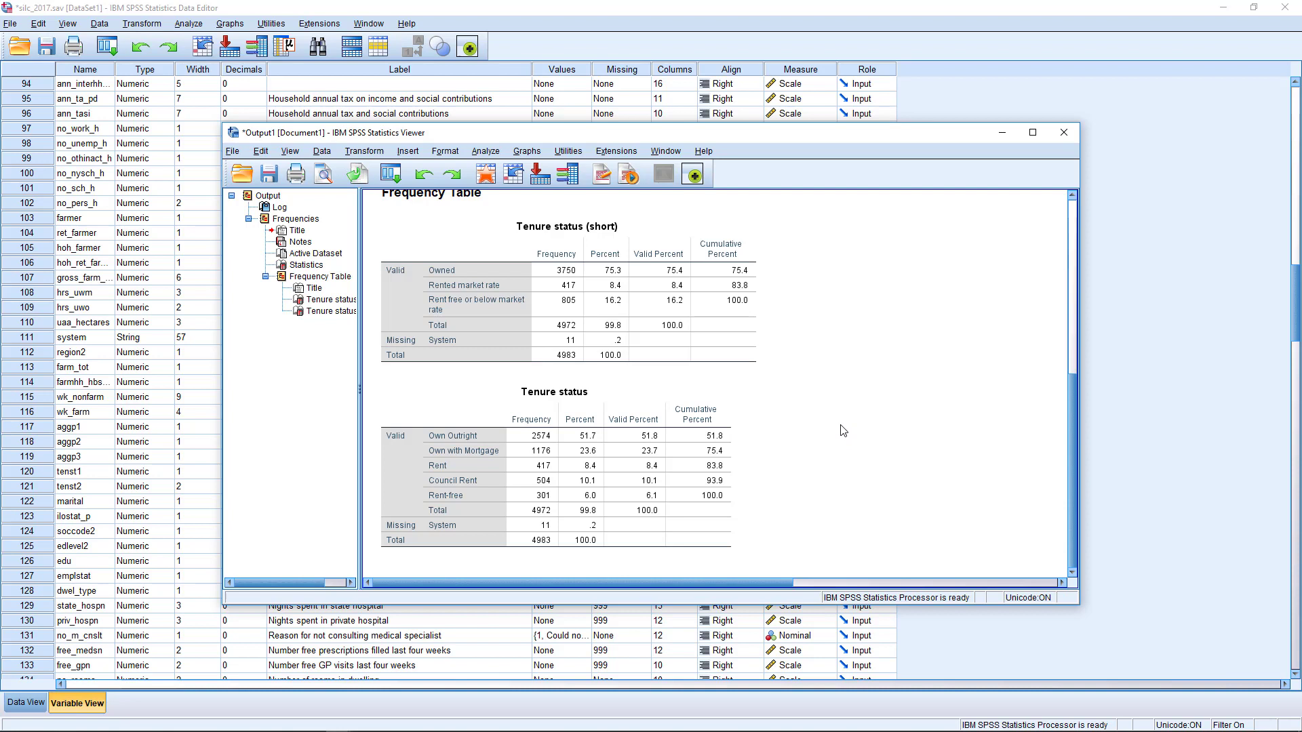
left_click(690, 465)
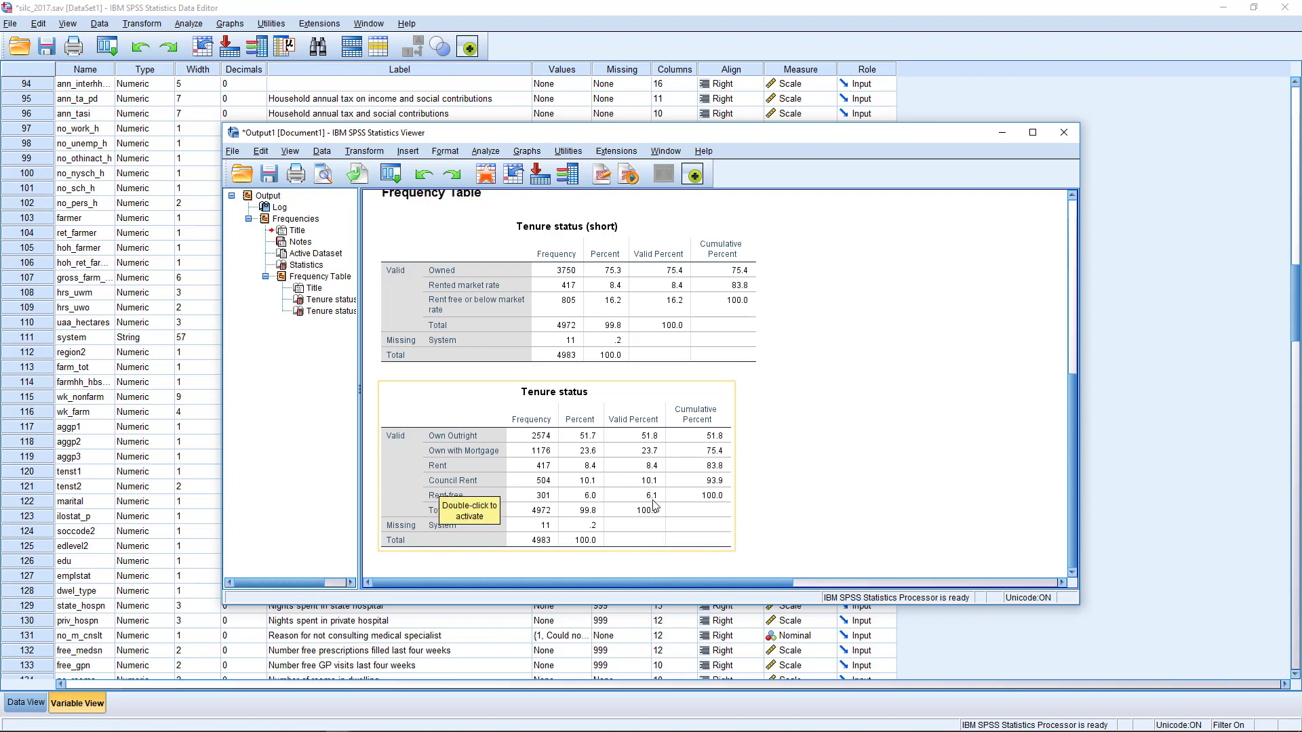
left_click(876, 492)
left_click(610, 494)
left_click(658, 373)
left_click(454, 394)
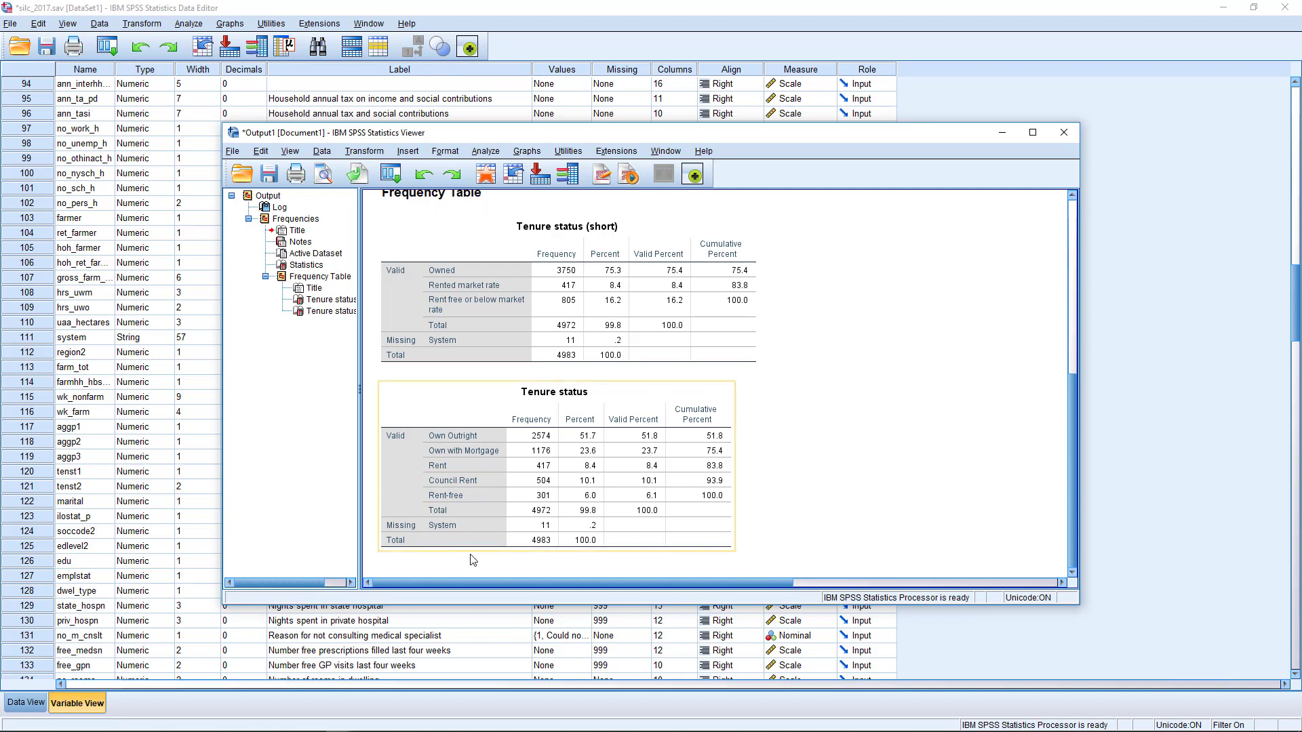
left_click(756, 510)
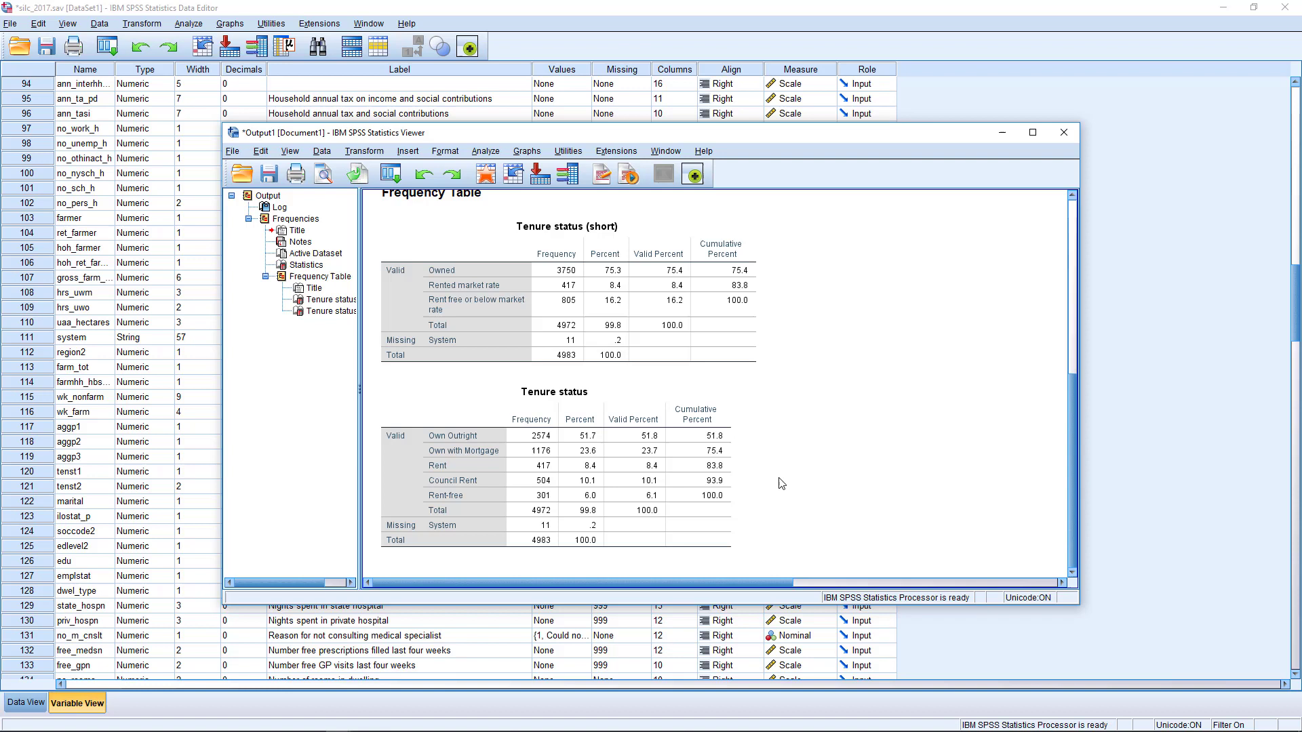
left_click(652, 448)
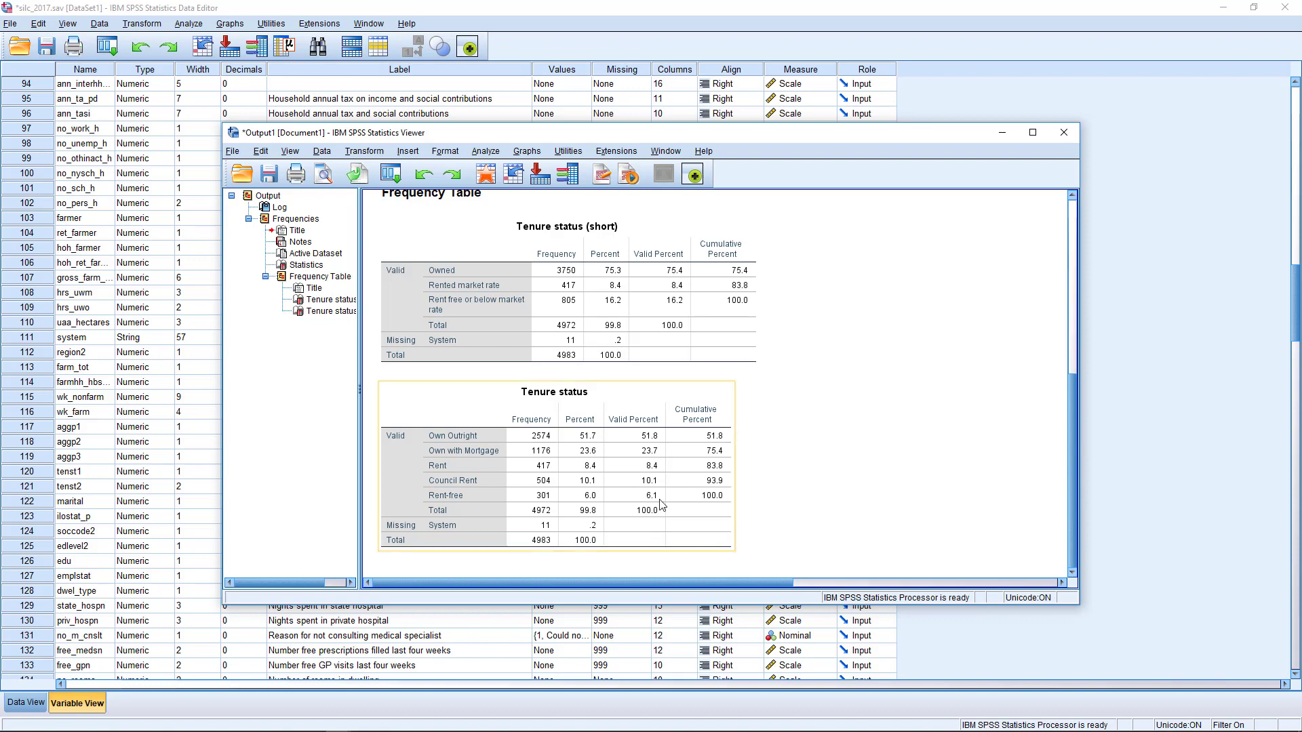
- Run Analyze > Reports > Codebook on tenst2, with variables listed by name
left_click(843, 434)
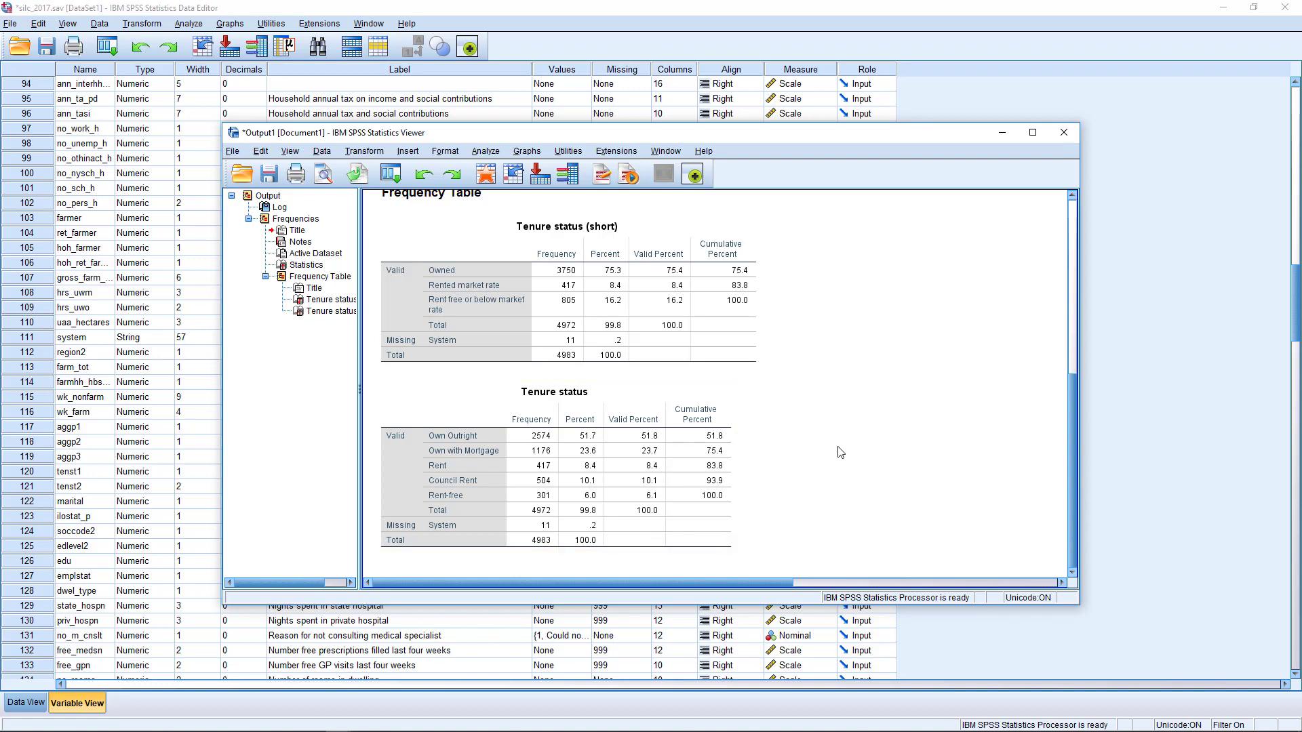
left_click(495, 155)
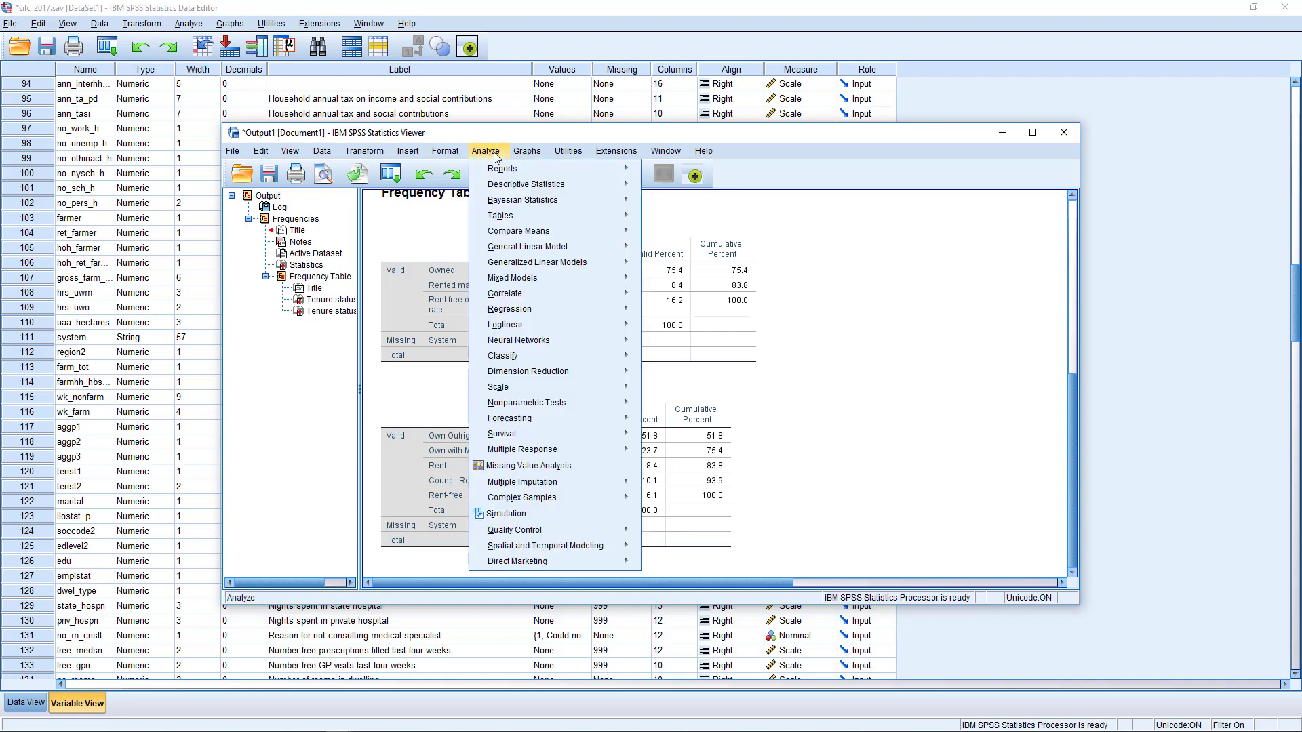
mouse_move(502, 171)
left_click(681, 171)
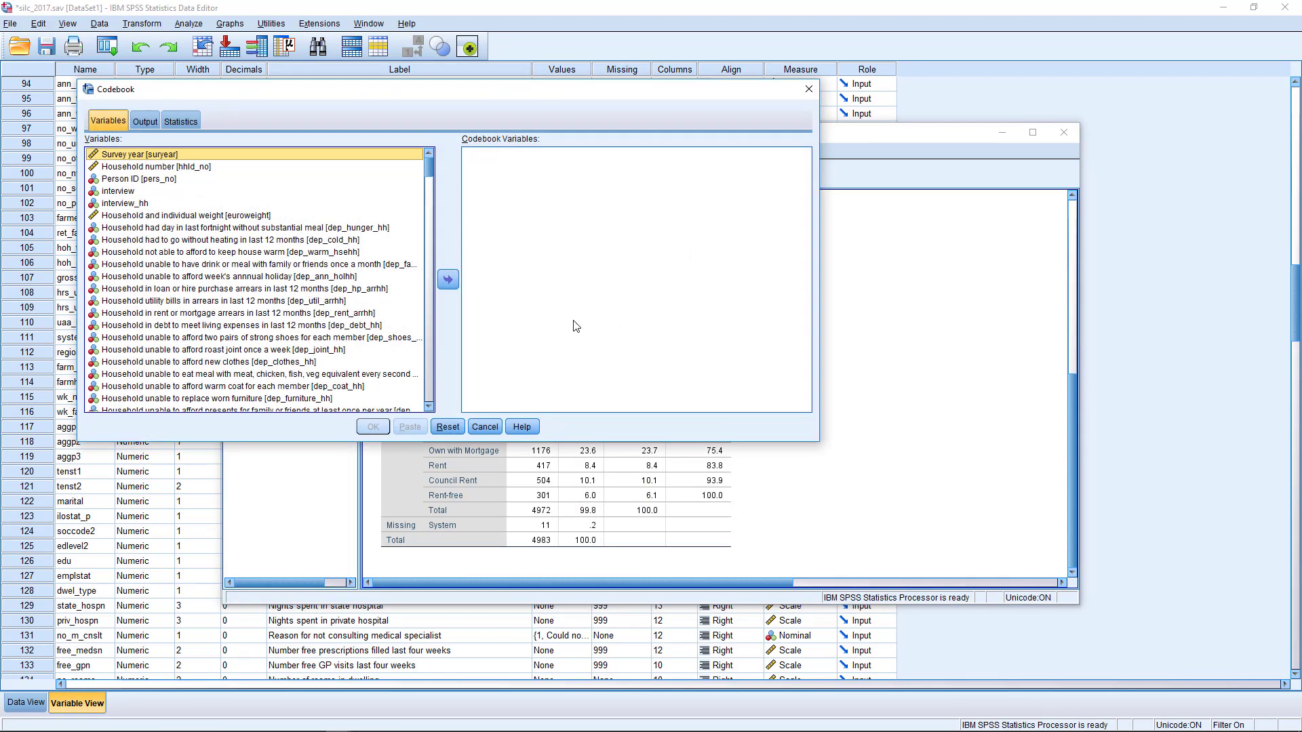
right_click(182, 280)
left_click(213, 292)
left_click(161, 203)
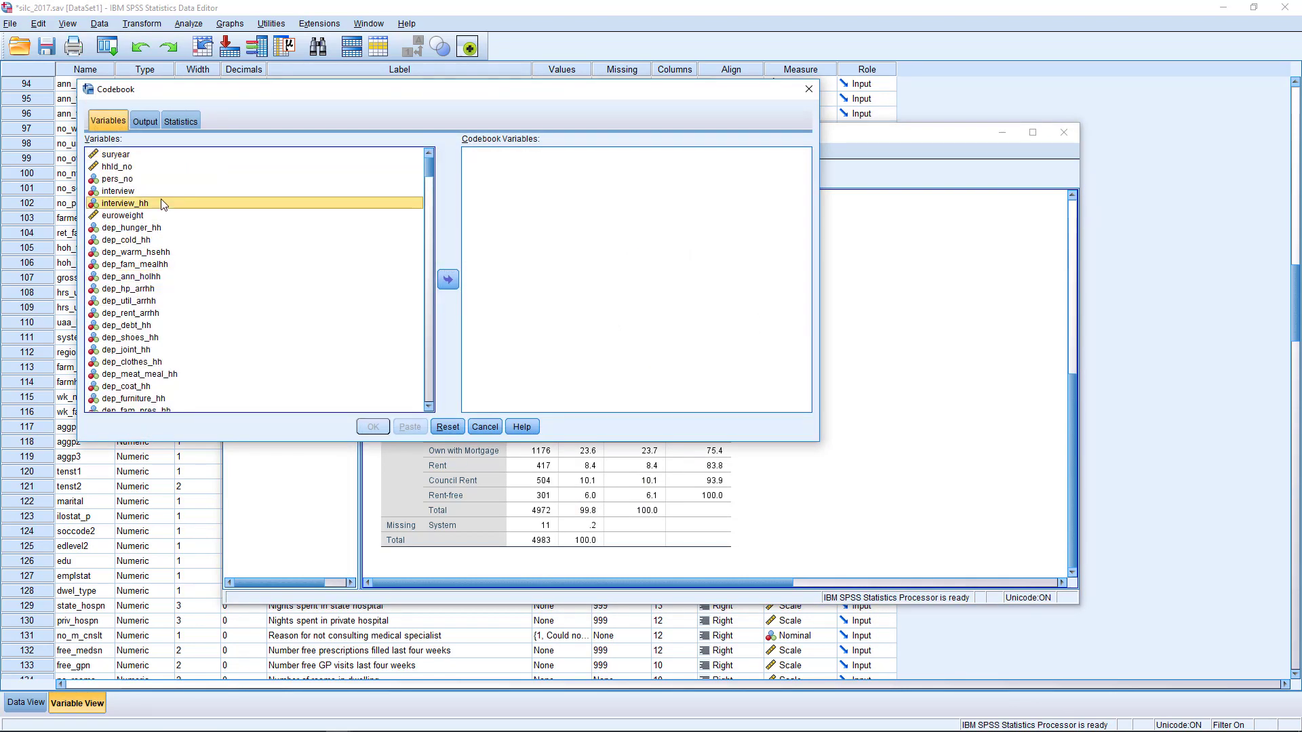
key("t")
key("Down")
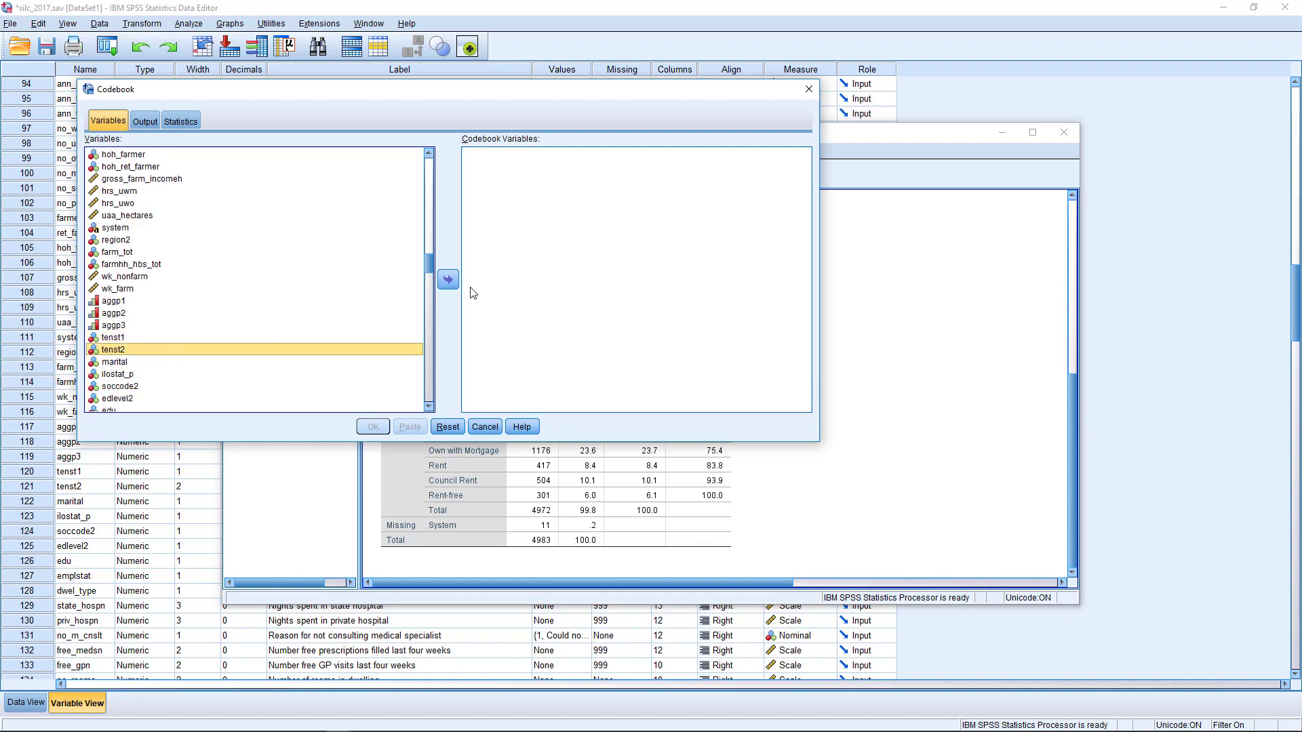
left_click(445, 281)
left_click(373, 427)
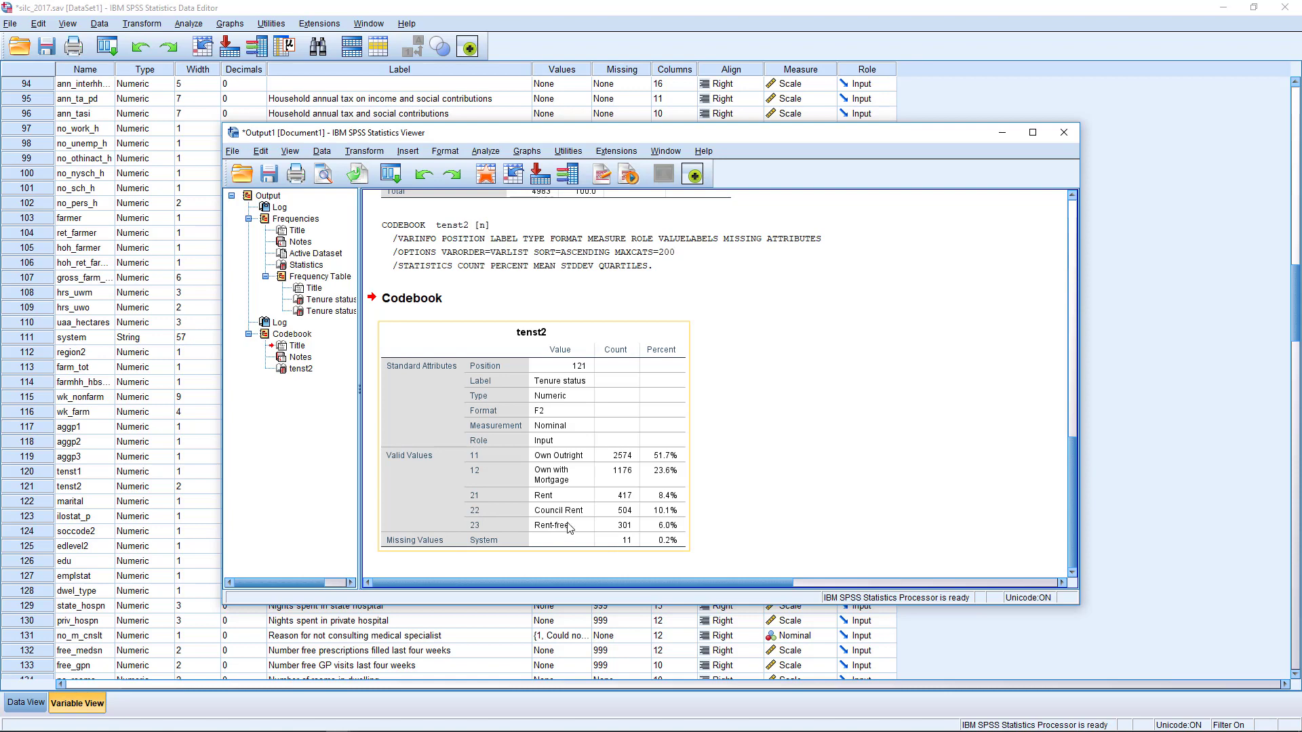
- Scroll the output, then move the Viewer window up-left and drag it larger
left_click(779, 461)
scroll(781, 464, "up", 10)
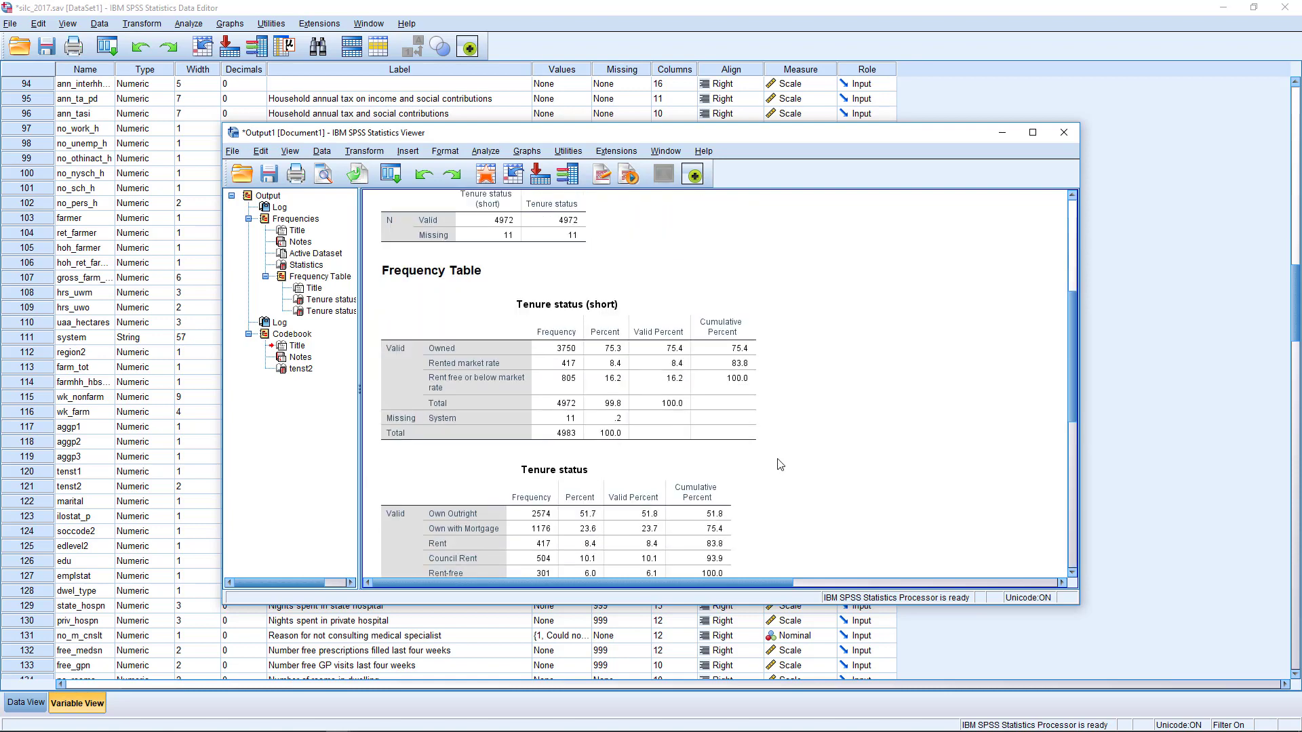
scroll(812, 444, "down", 3)
scroll(828, 460, "down", 5)
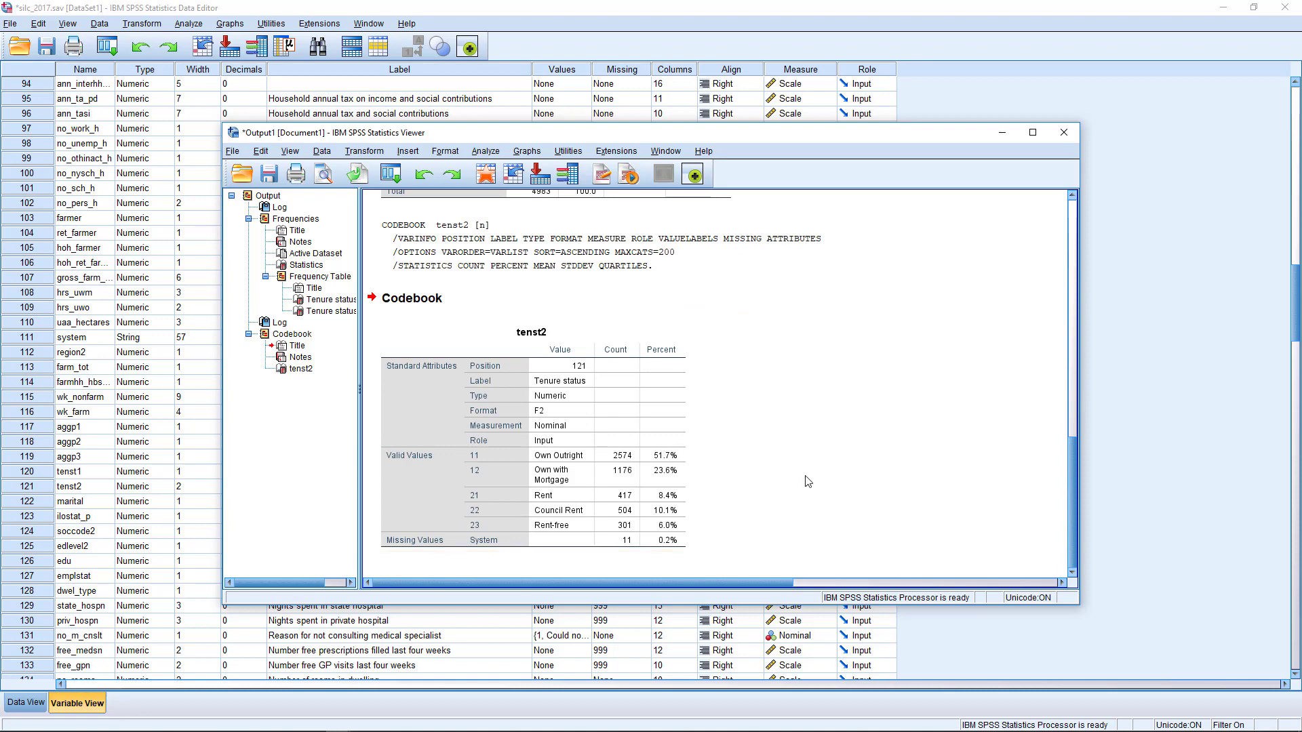
scroll(805, 474, "up", 5)
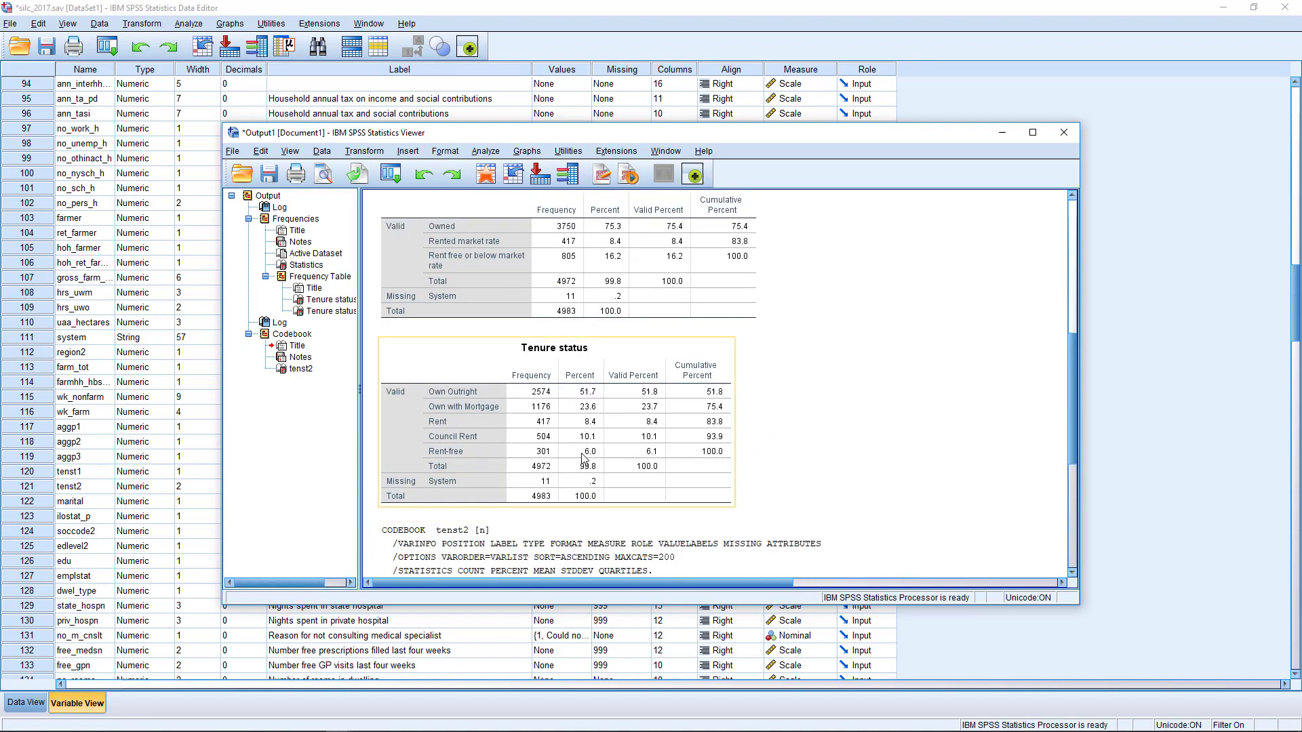
scroll(858, 497, "down", 3)
scroll(858, 497, "down", 3)
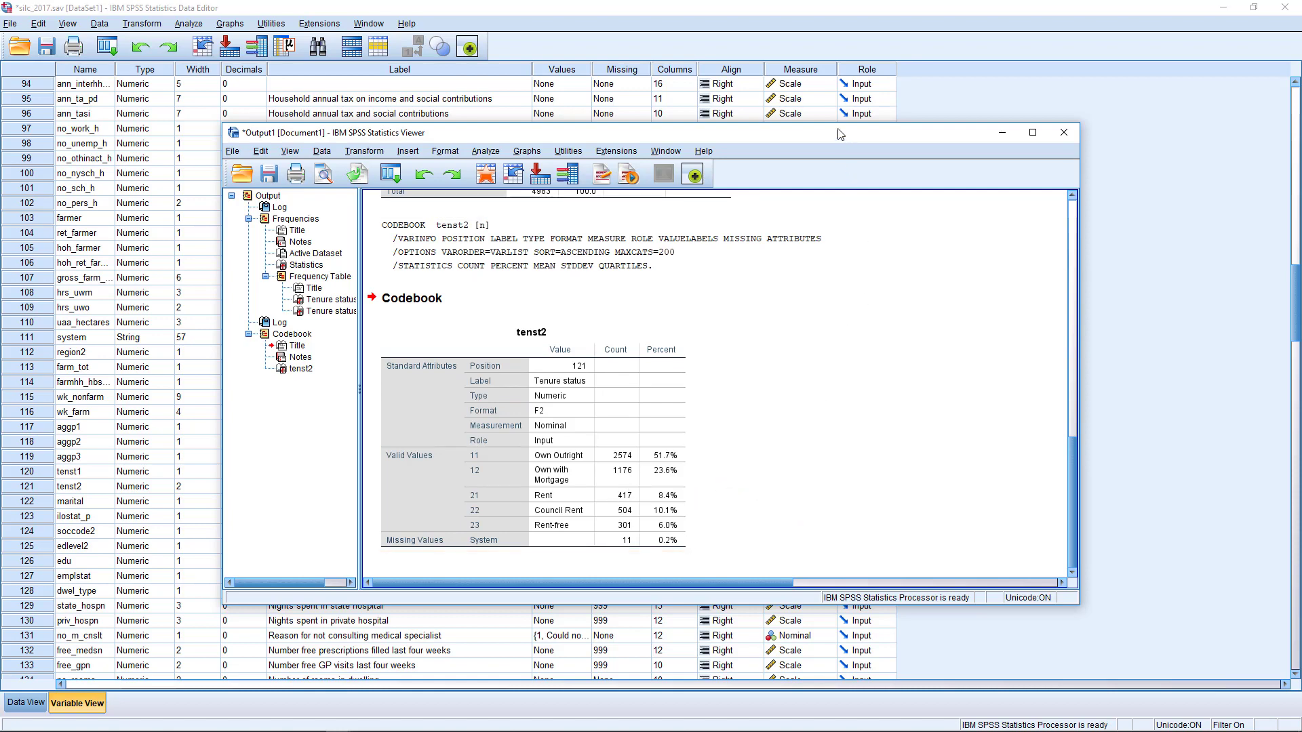
left_click_drag(840, 133, 807, 92)
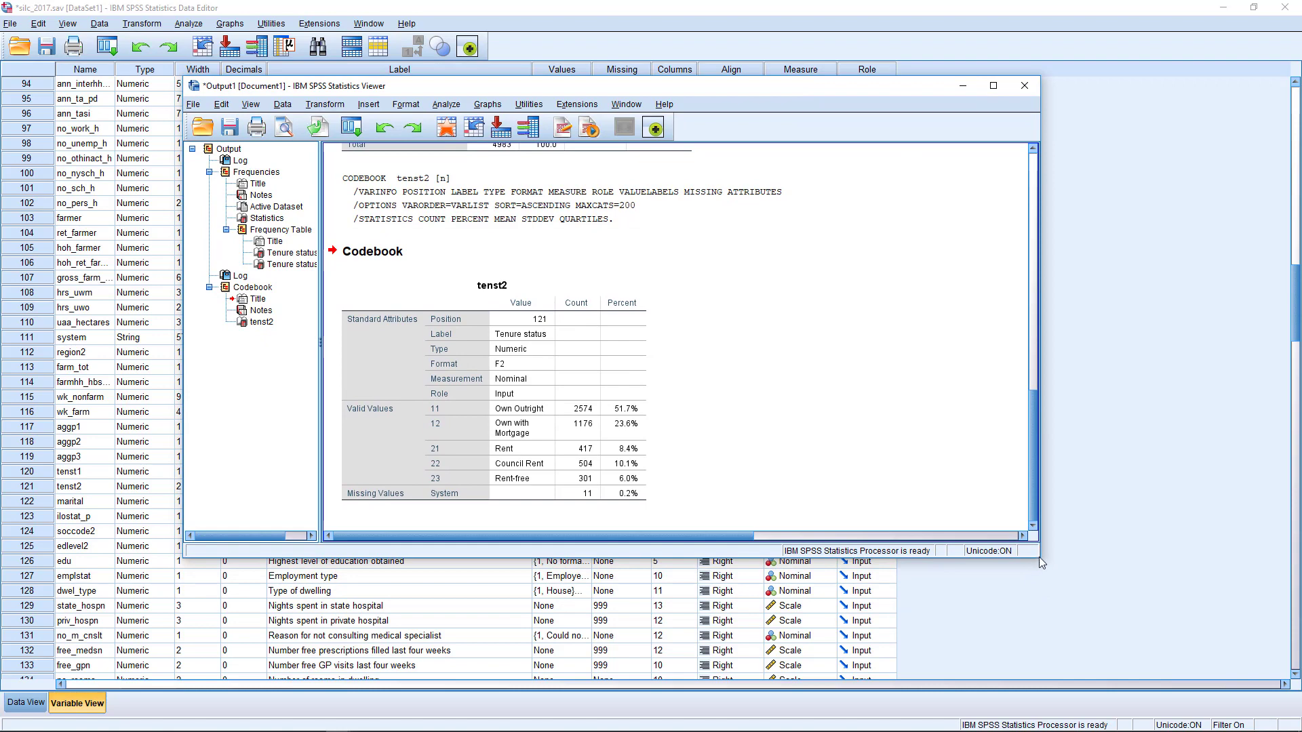
left_click_drag(1039, 558, 1109, 608)
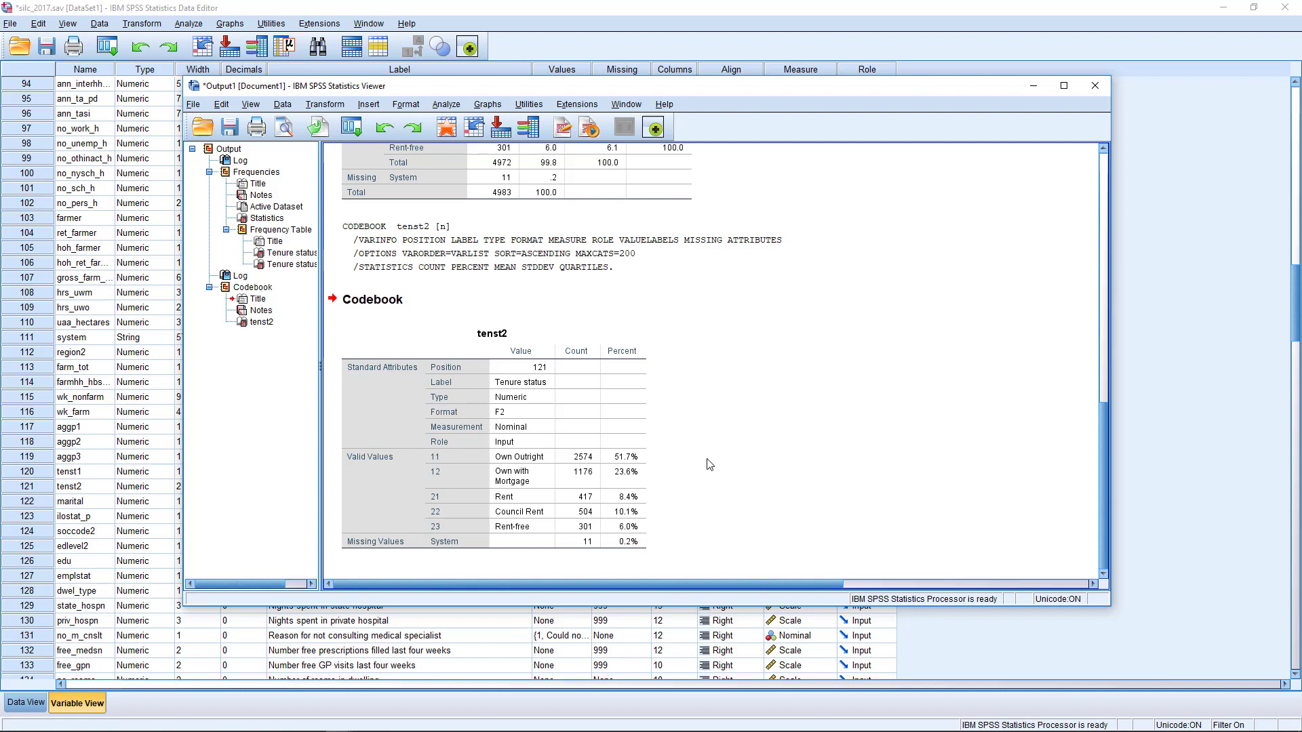
- Select the tenst2 codebook table in the enlarged output
left_click(454, 344)
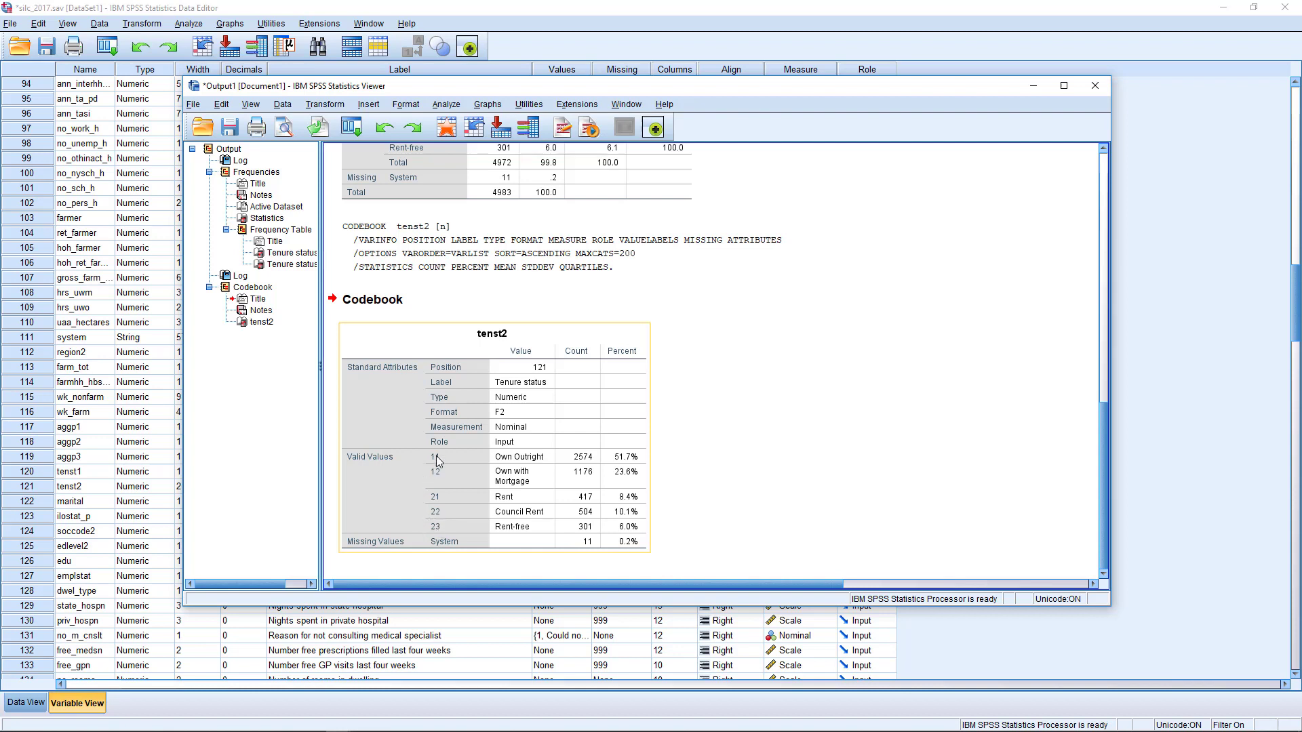
left_click(699, 453)
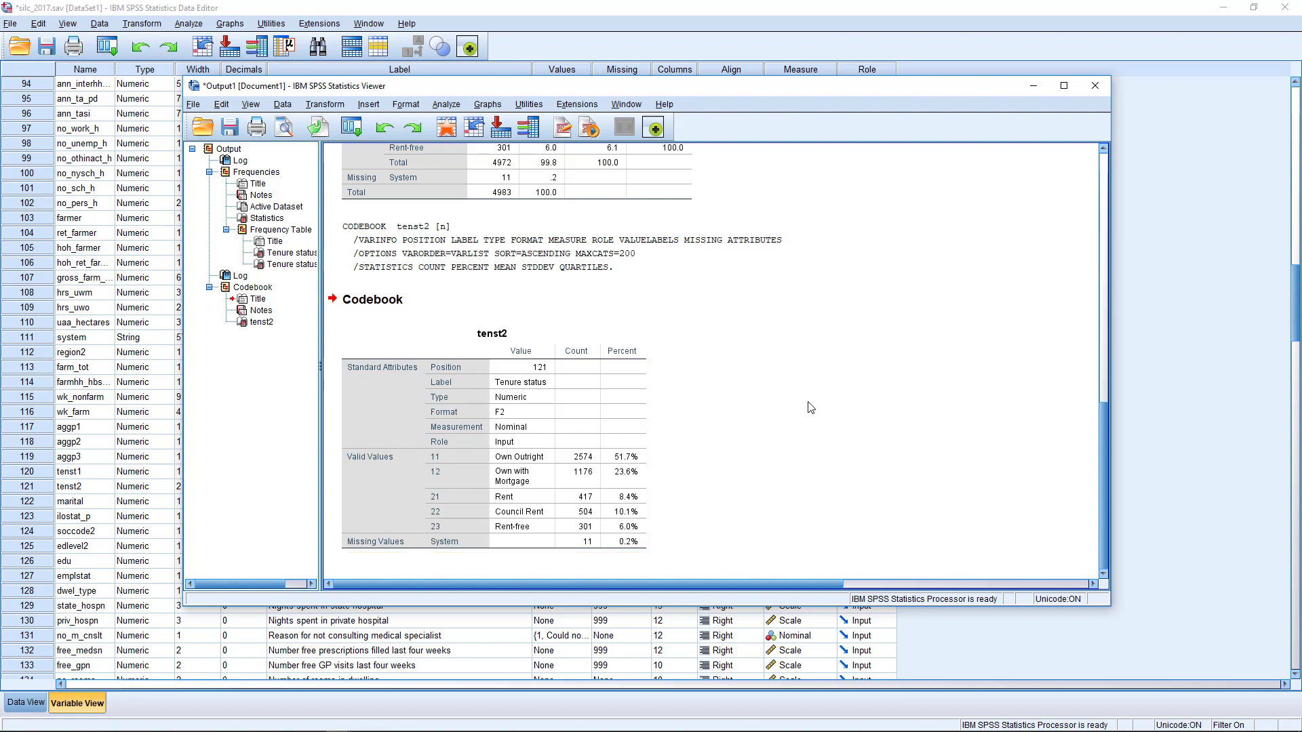
left_click(425, 461)
left_click(821, 448)
left_click(489, 455)
- Start a General Linear Model Univariate analysis with variables listed by name
left_click(446, 104)
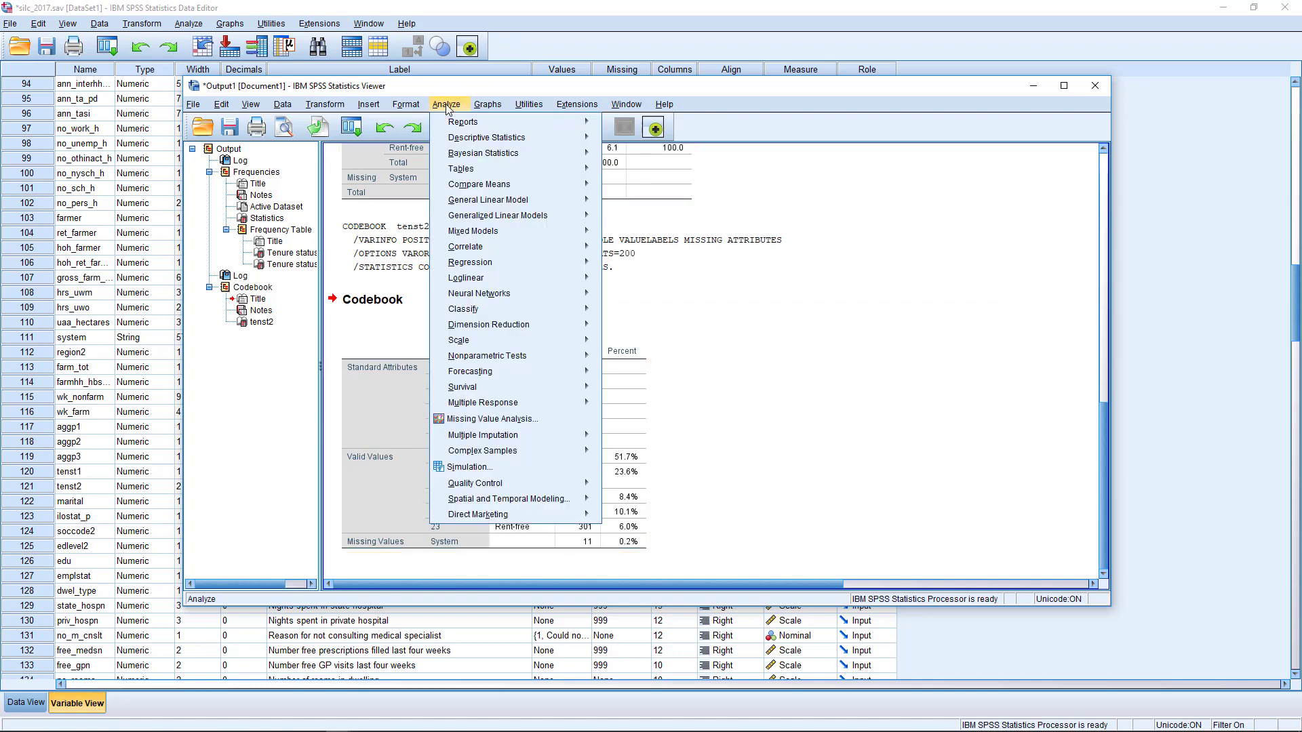
mouse_move(453, 139)
left_click(445, 104)
left_click(445, 103)
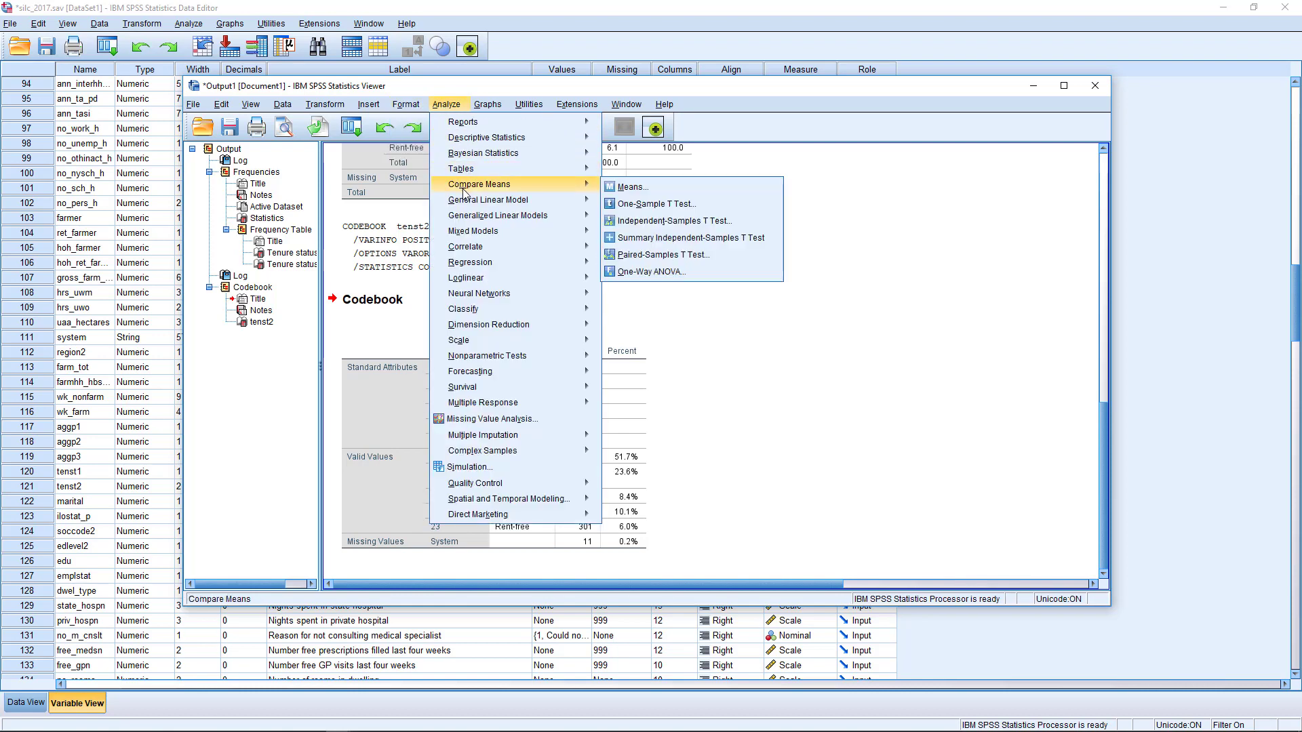
mouse_move(472, 201)
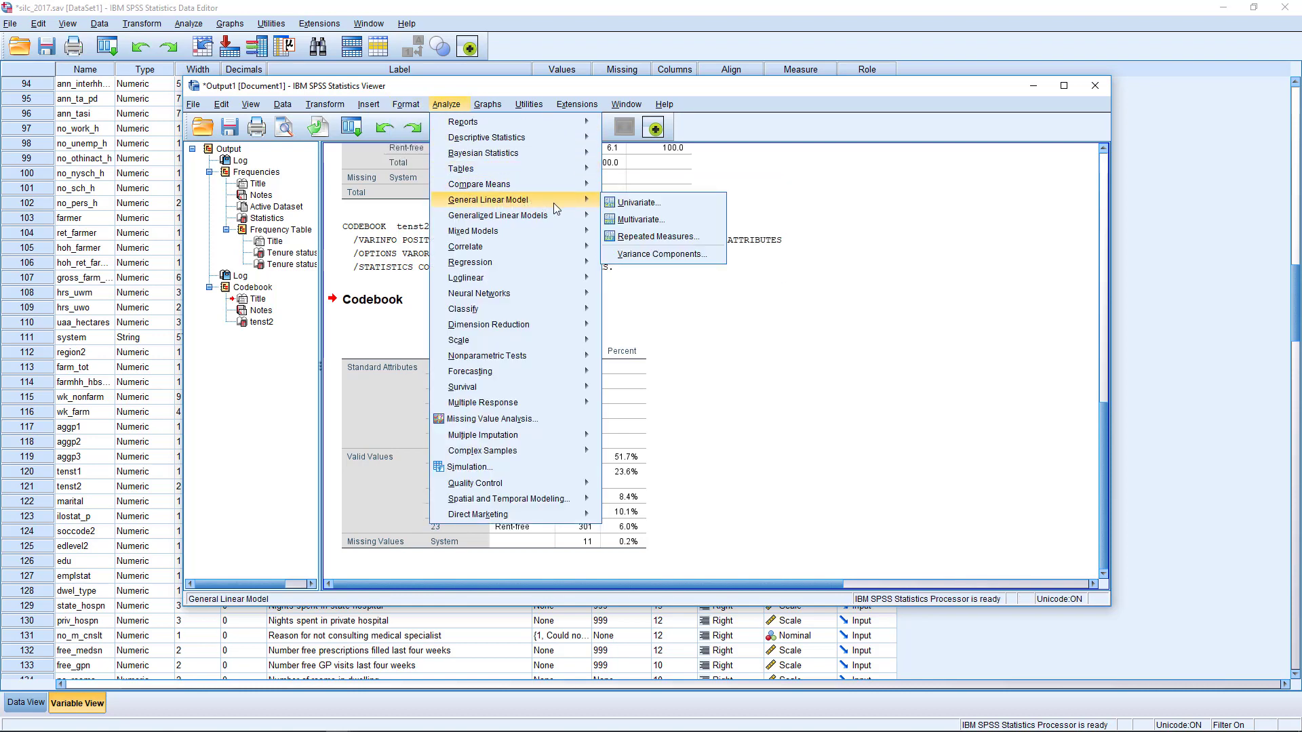
left_click(652, 205)
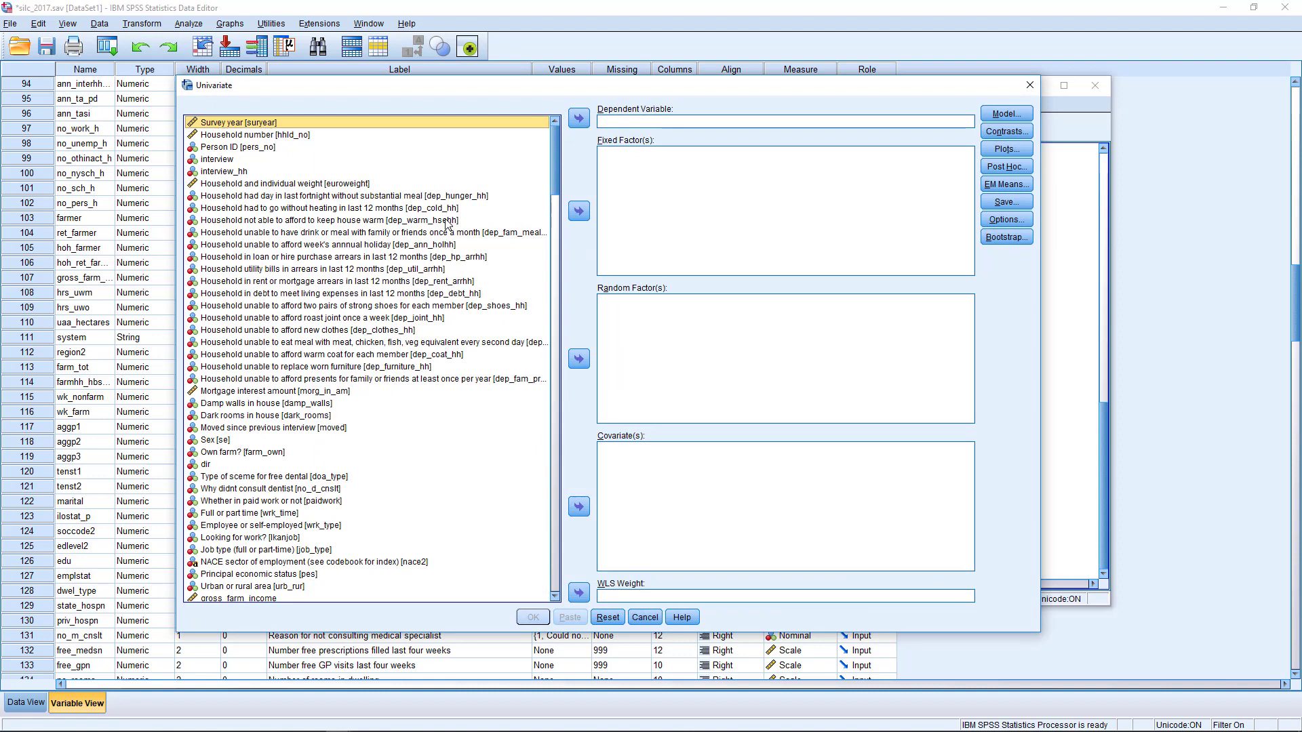
right_click(259, 245)
left_click(261, 263)
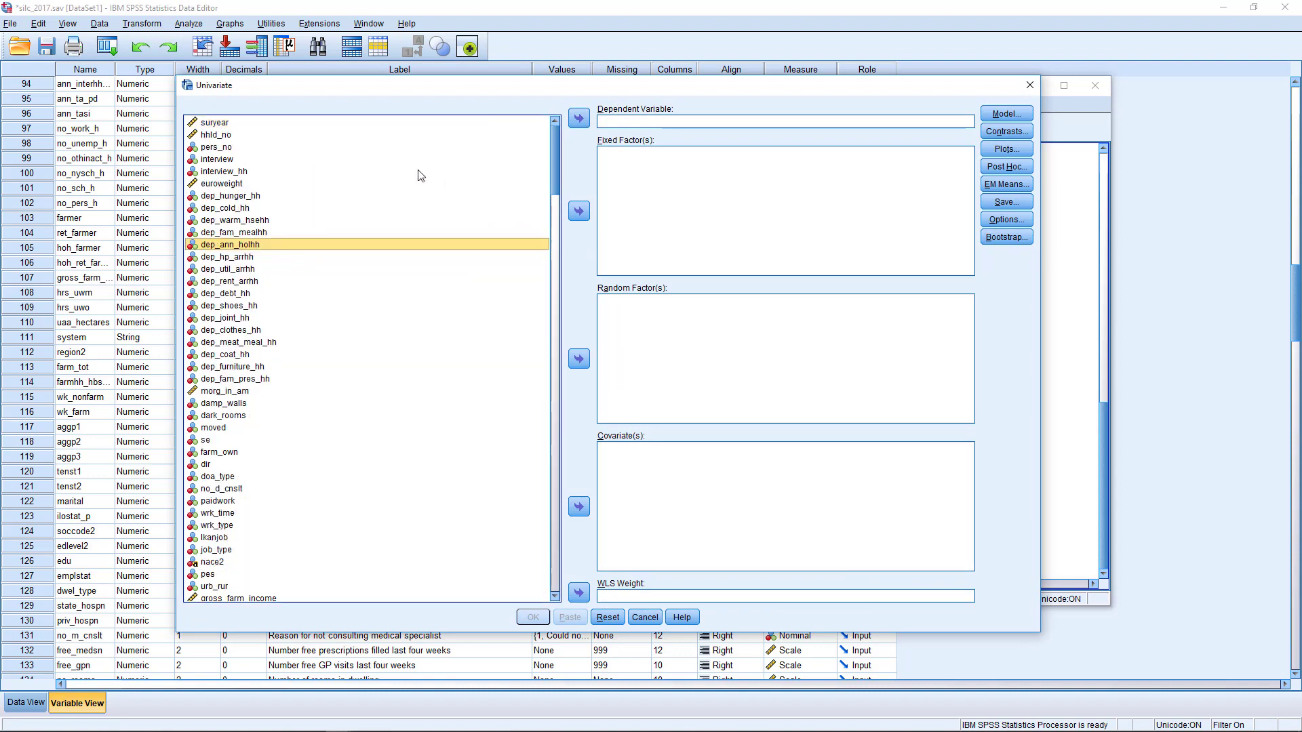
- Find nat_dispinc in the variable list and set it as the Dependent Variable
left_click(225, 321)
key("n")
key("a")
key("t")
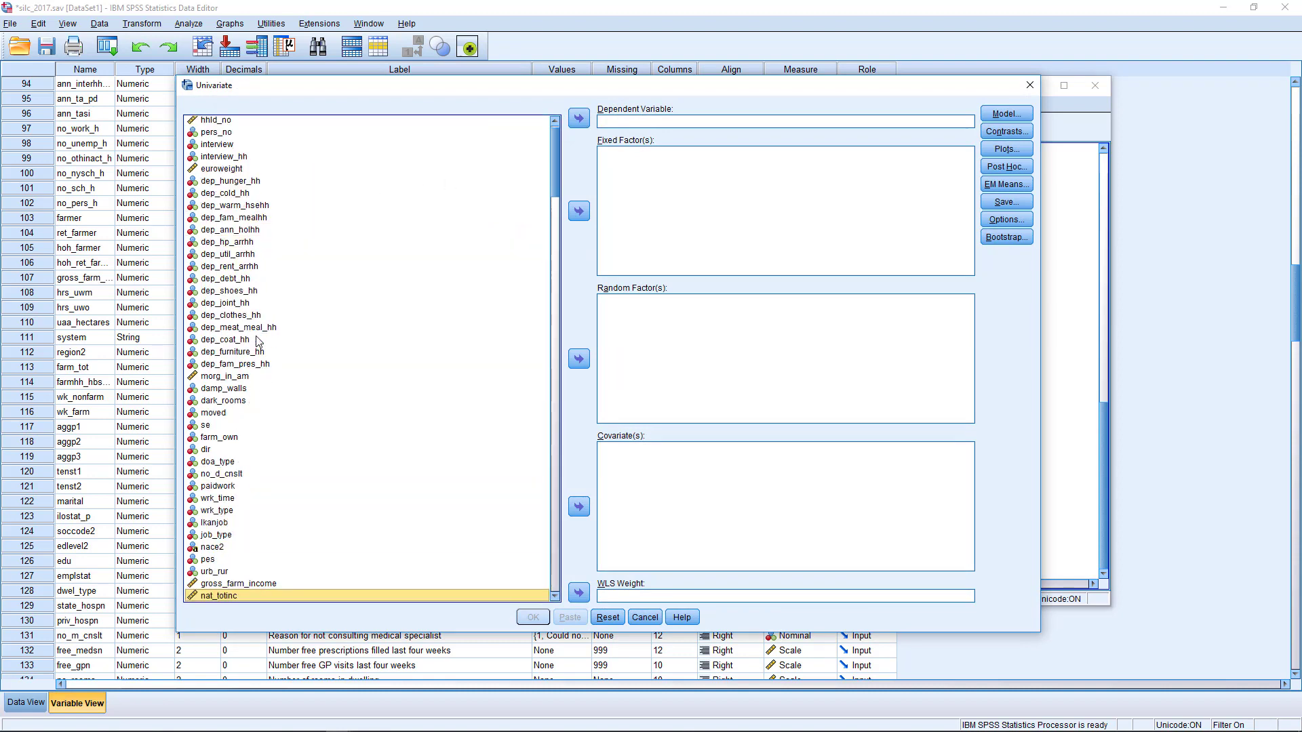
key("Down")
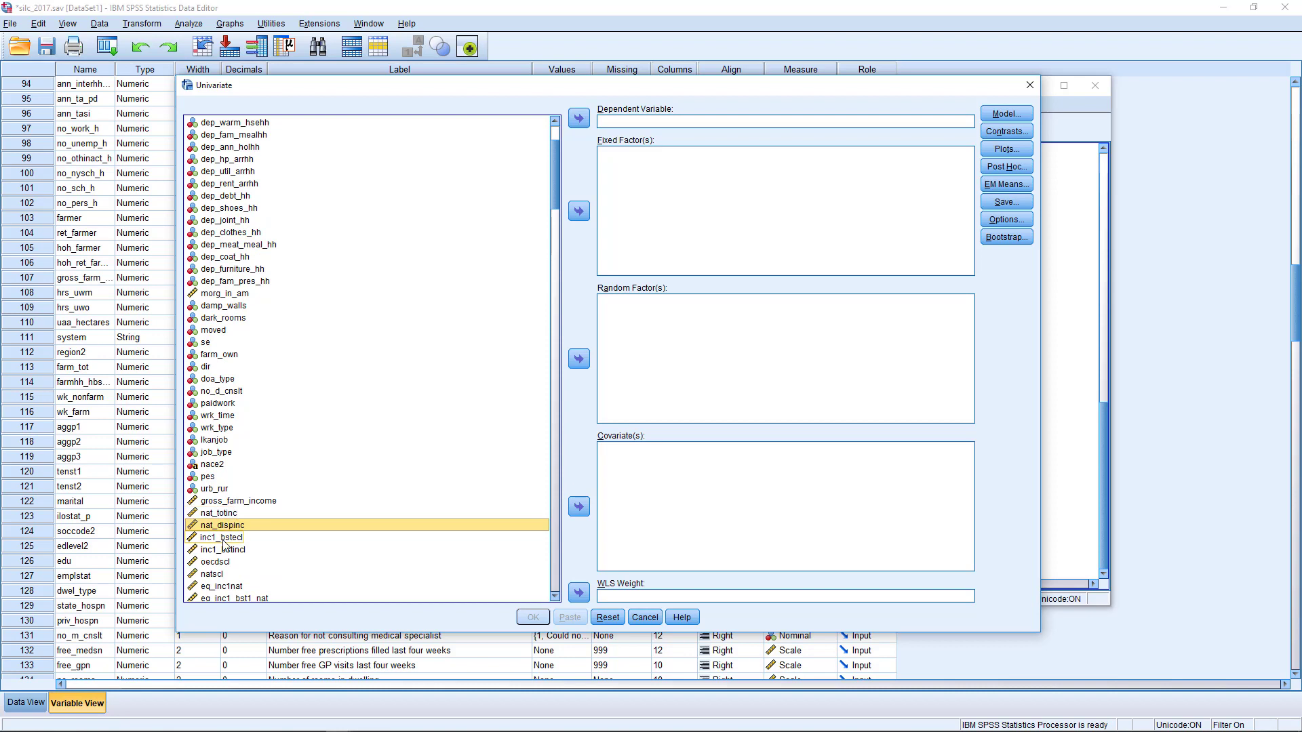
key("Down")
key("Up")
key("Up")
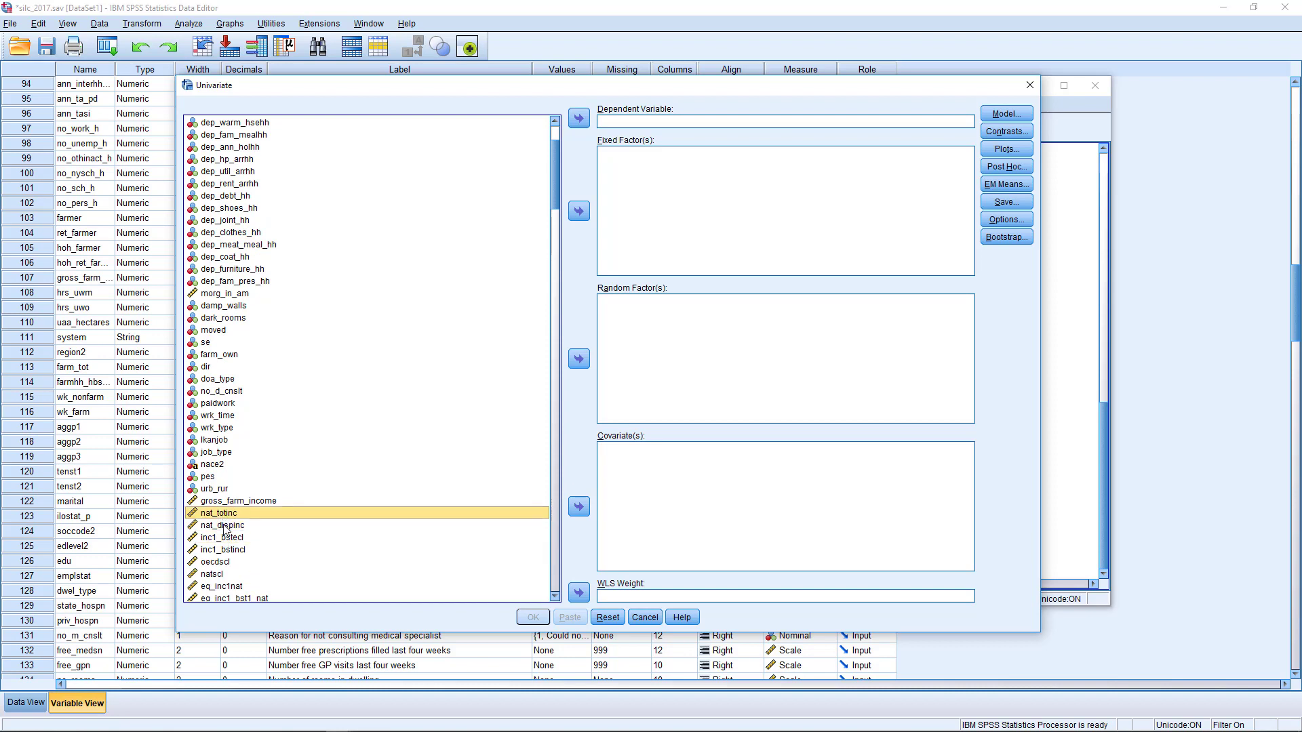
key("Down")
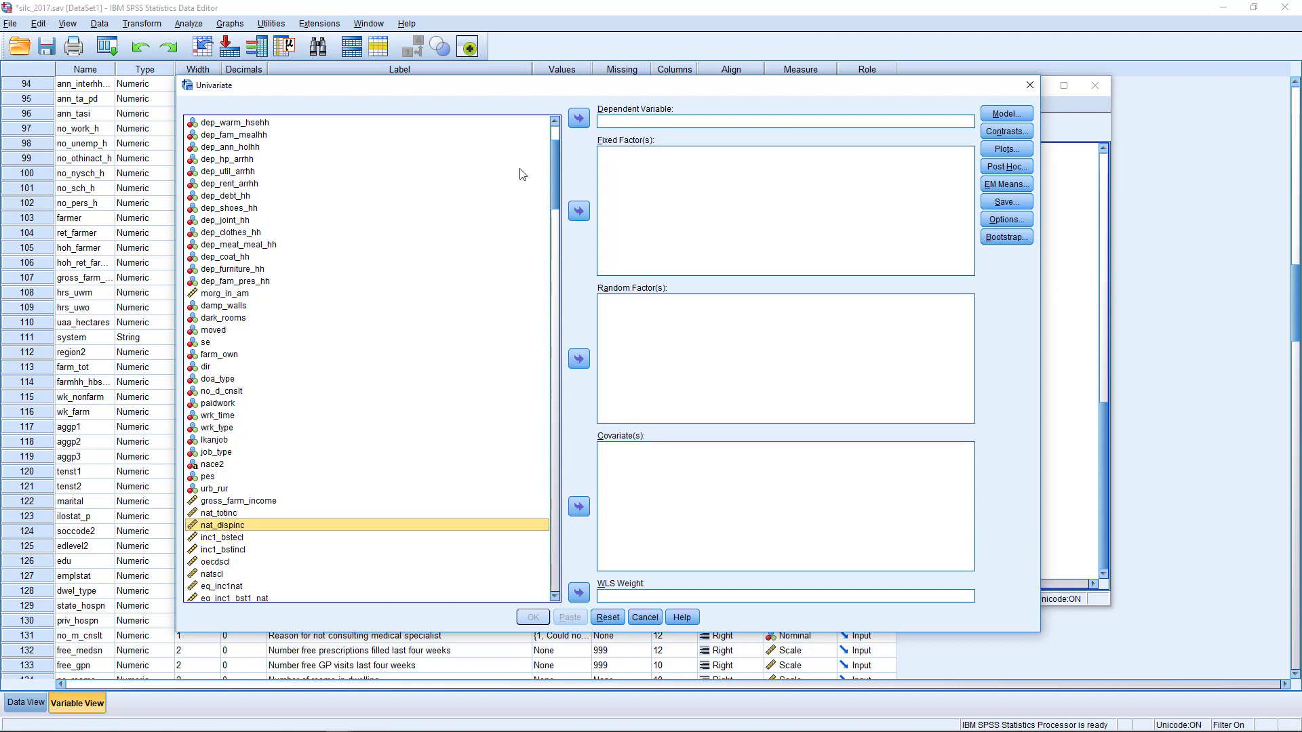
left_click(581, 120)
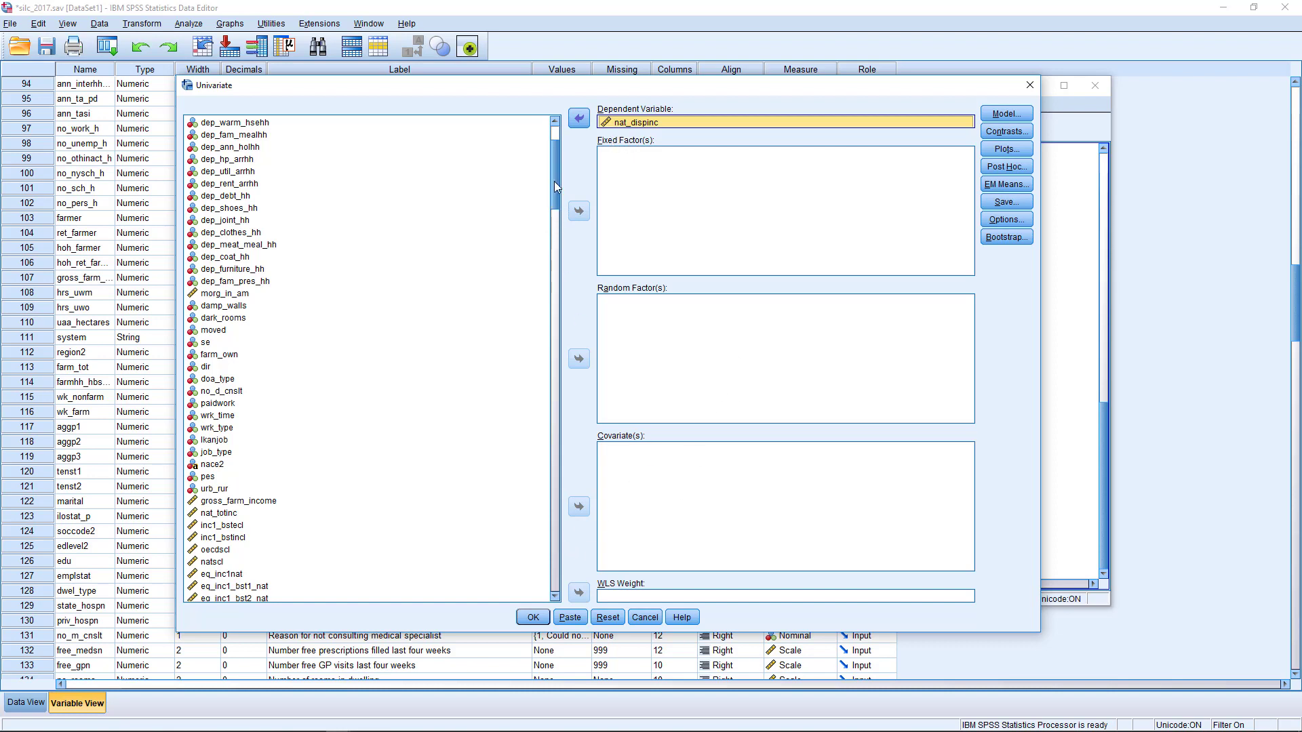
left_click_drag(555, 181, 555, 153)
- Add tenst2 as a Fixed Factor
left_click(242, 269)
scroll(242, 269, "down", 10)
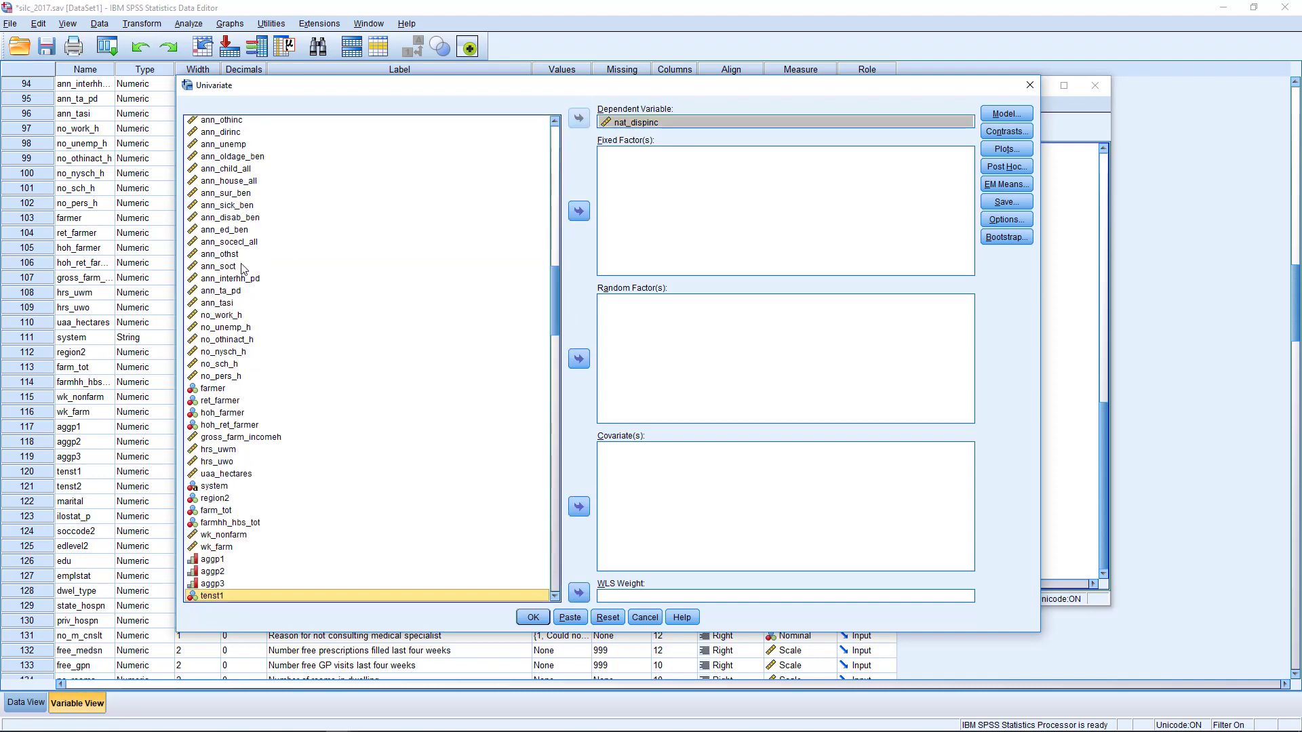
left_click(308, 415)
left_click(265, 428)
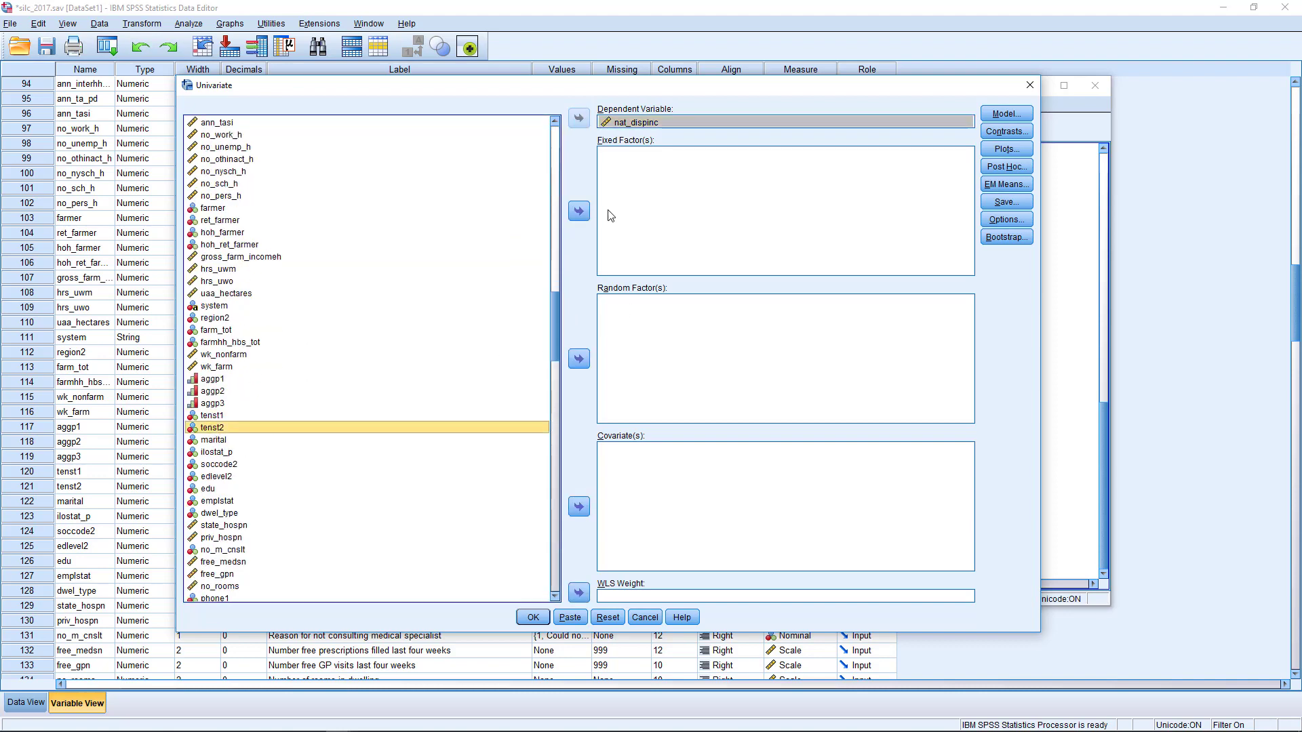
left_click(579, 211)
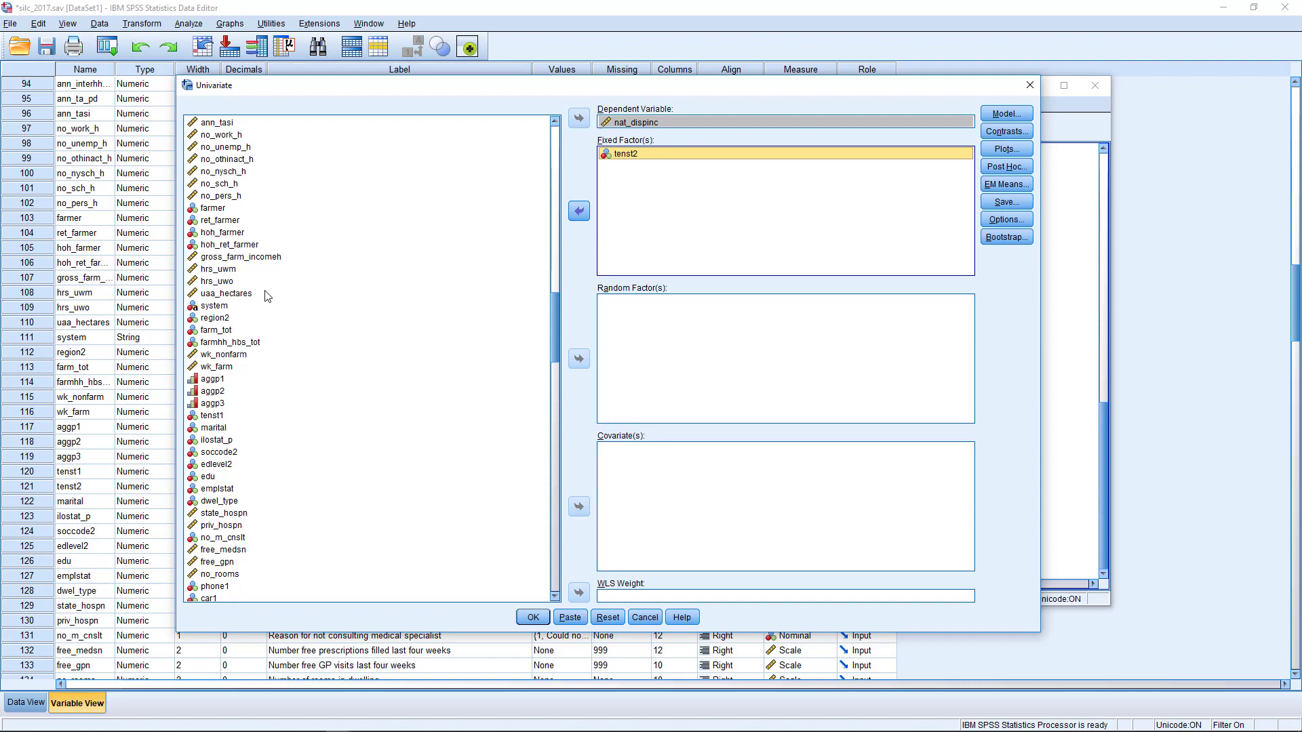
- Locate ann_soct in the list, add it as a Covariate, and bring up the Model settings
left_click(306, 295)
left_click_drag(555, 332, 511, 256)
left_click(236, 232)
scroll(256, 250, "up", 4)
scroll(257, 251, "up", 8)
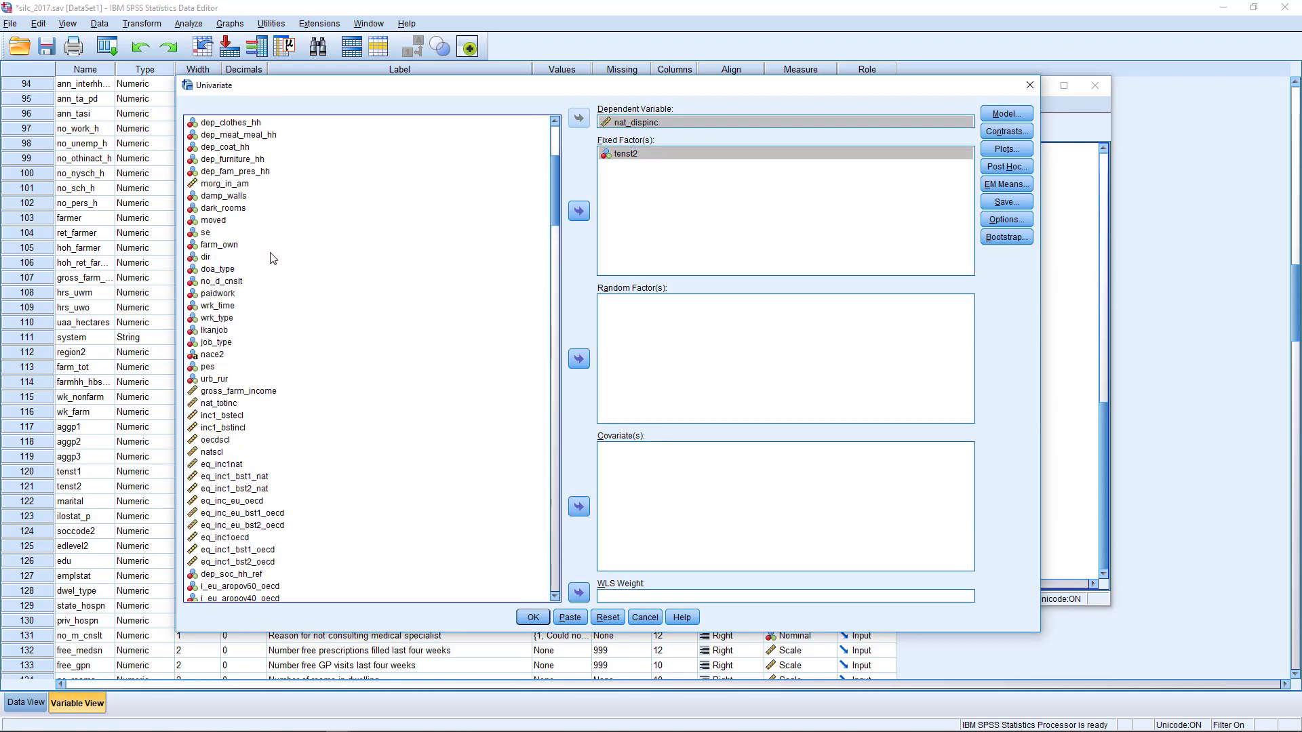
left_click(264, 209)
scroll(272, 238, "down", 12)
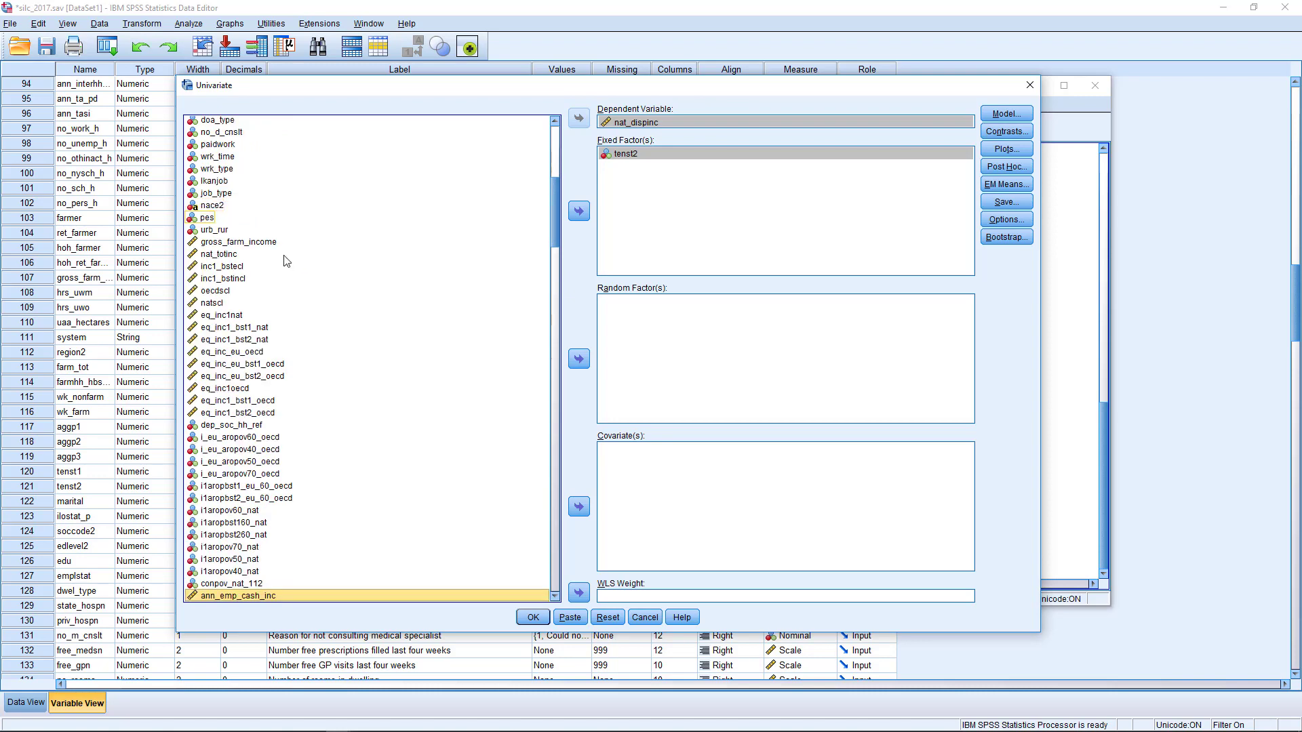
left_click(319, 327)
scroll(319, 328, "up", 1)
key("Down")
scroll(322, 331, "down", 1)
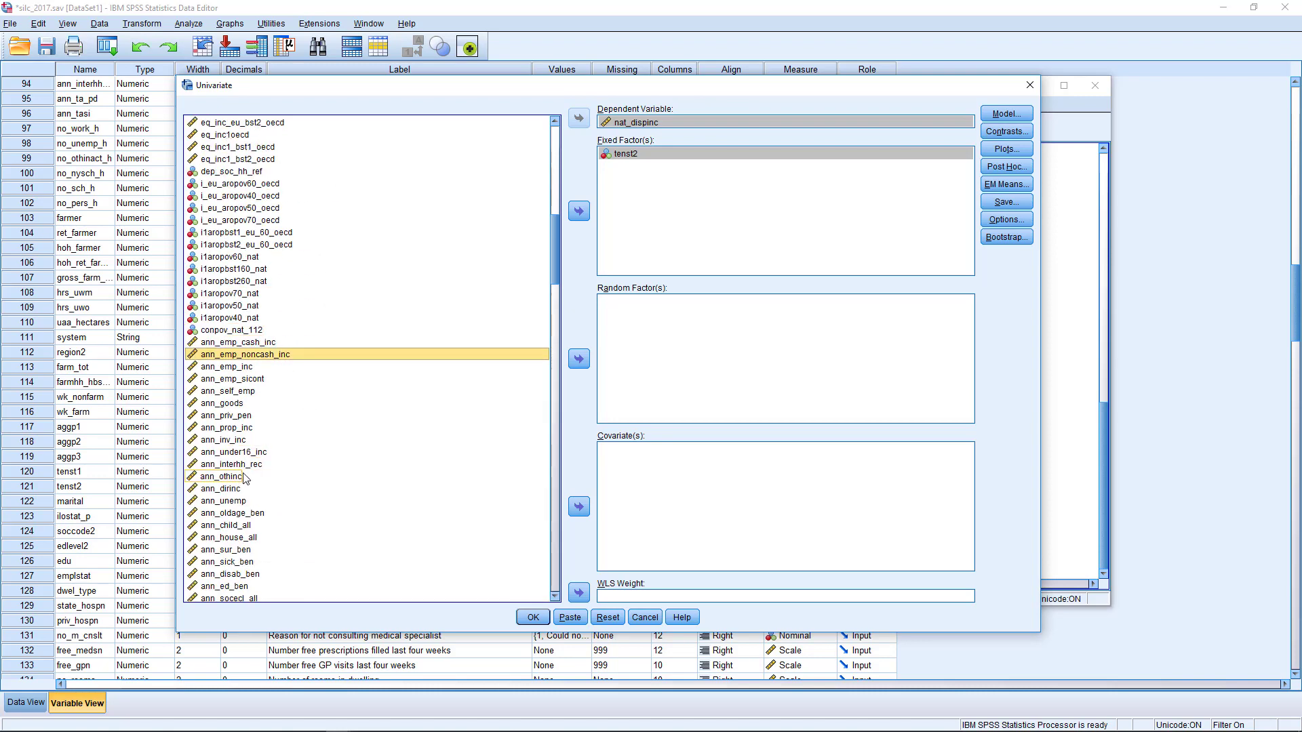
scroll(244, 478, "down", 2)
left_click(242, 548)
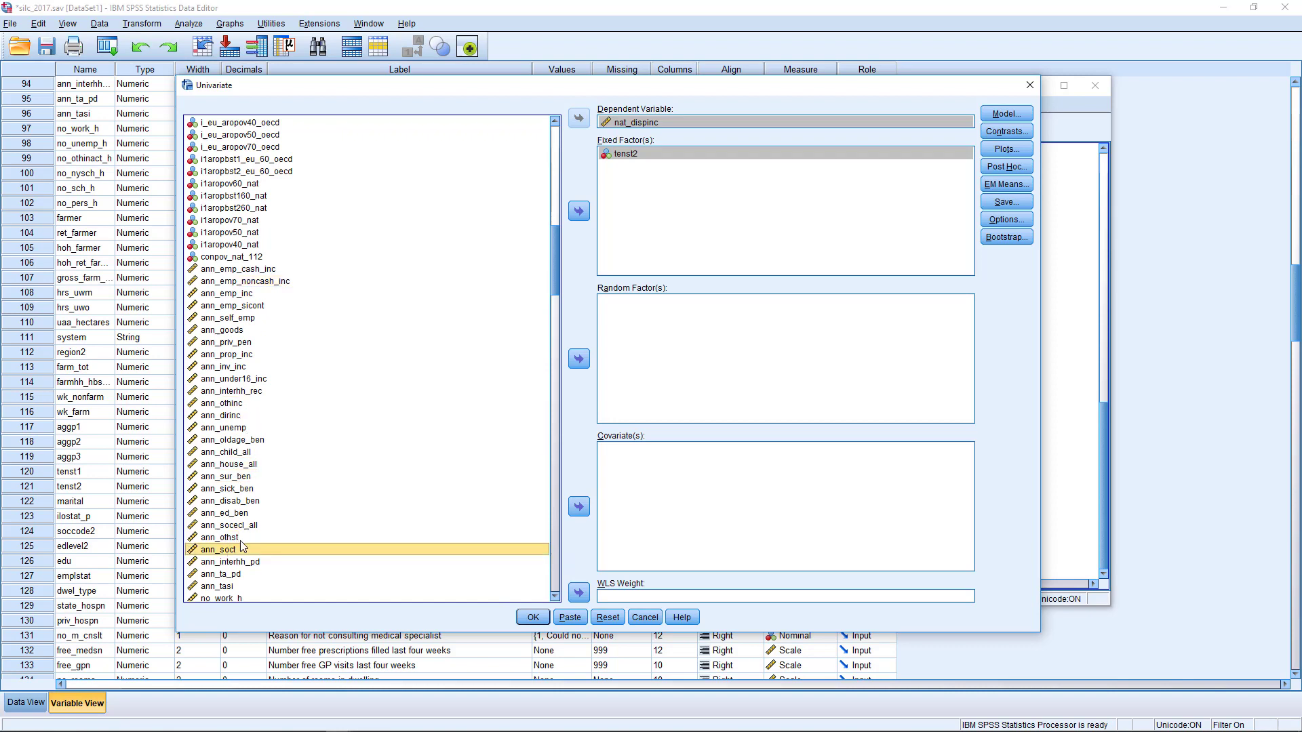
left_click(579, 507)
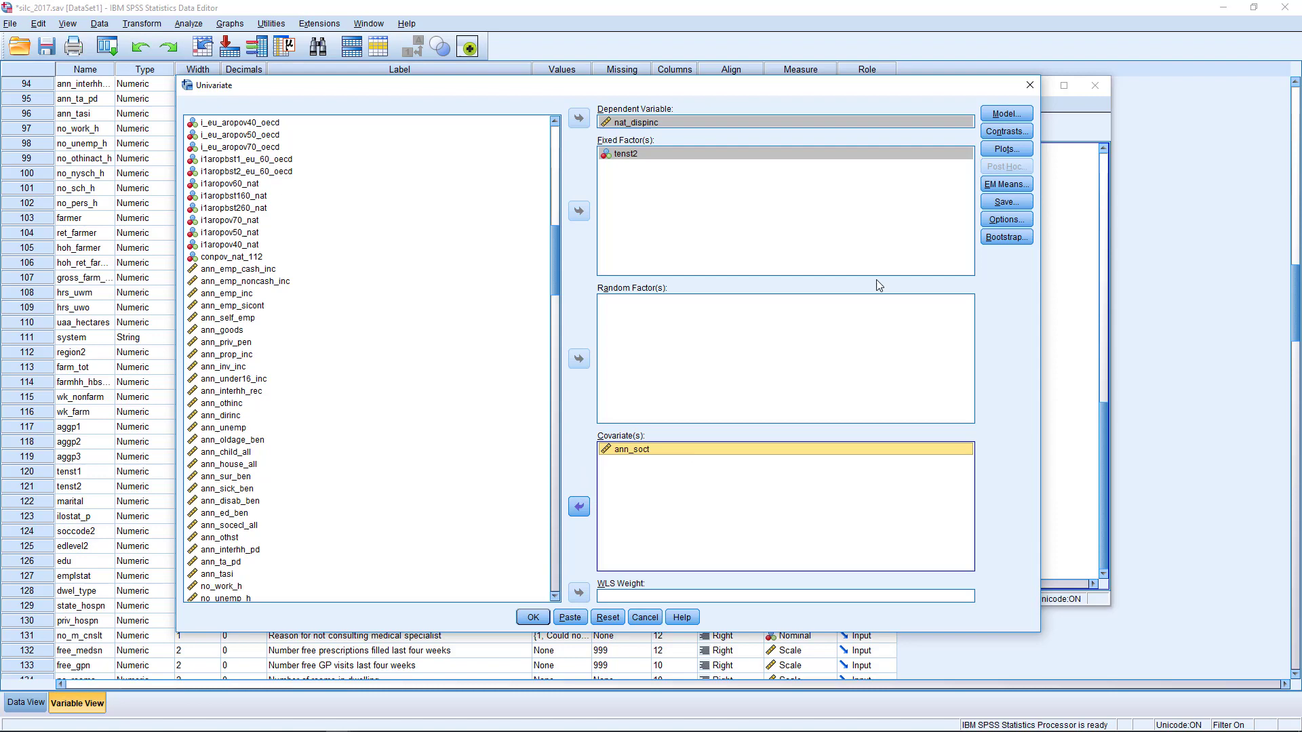
left_click(1006, 114)
left_click_drag(805, 221, 750, 253)
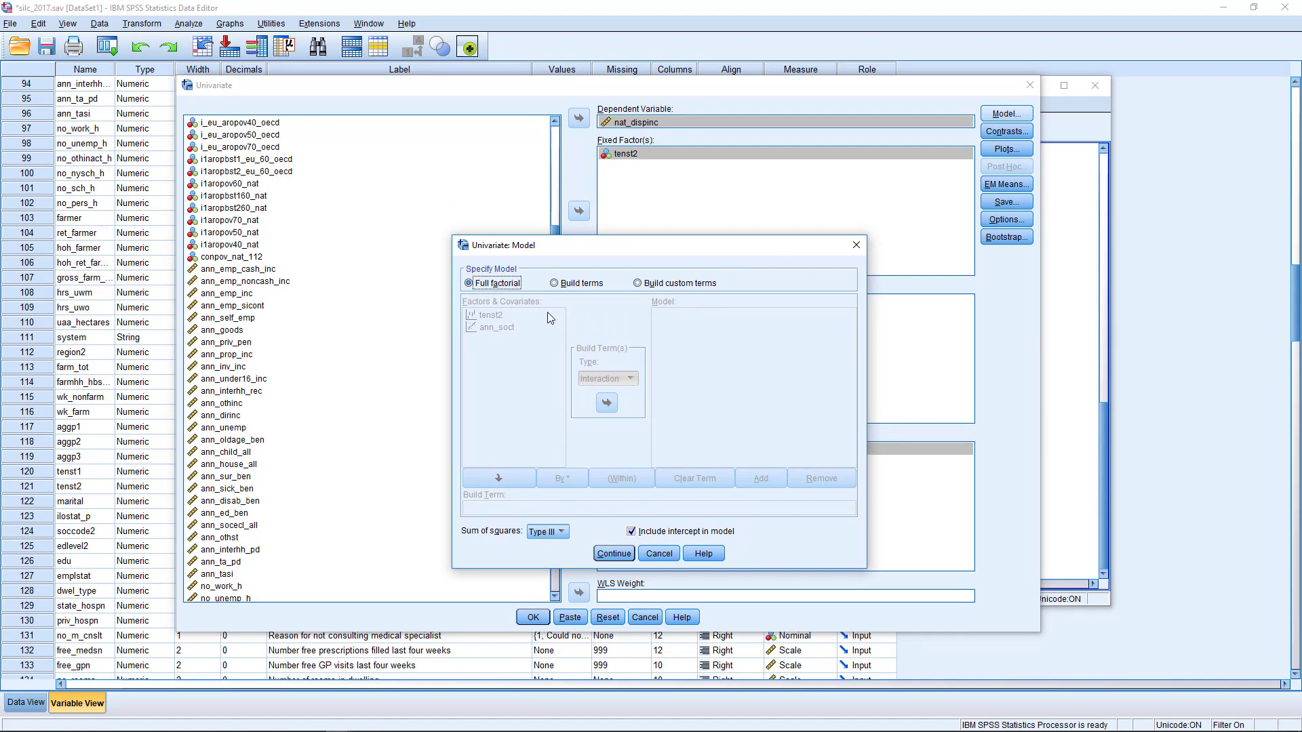
- Switch the model to Build terms and add tenst2 and ann_soct as model terms
left_click(856, 244)
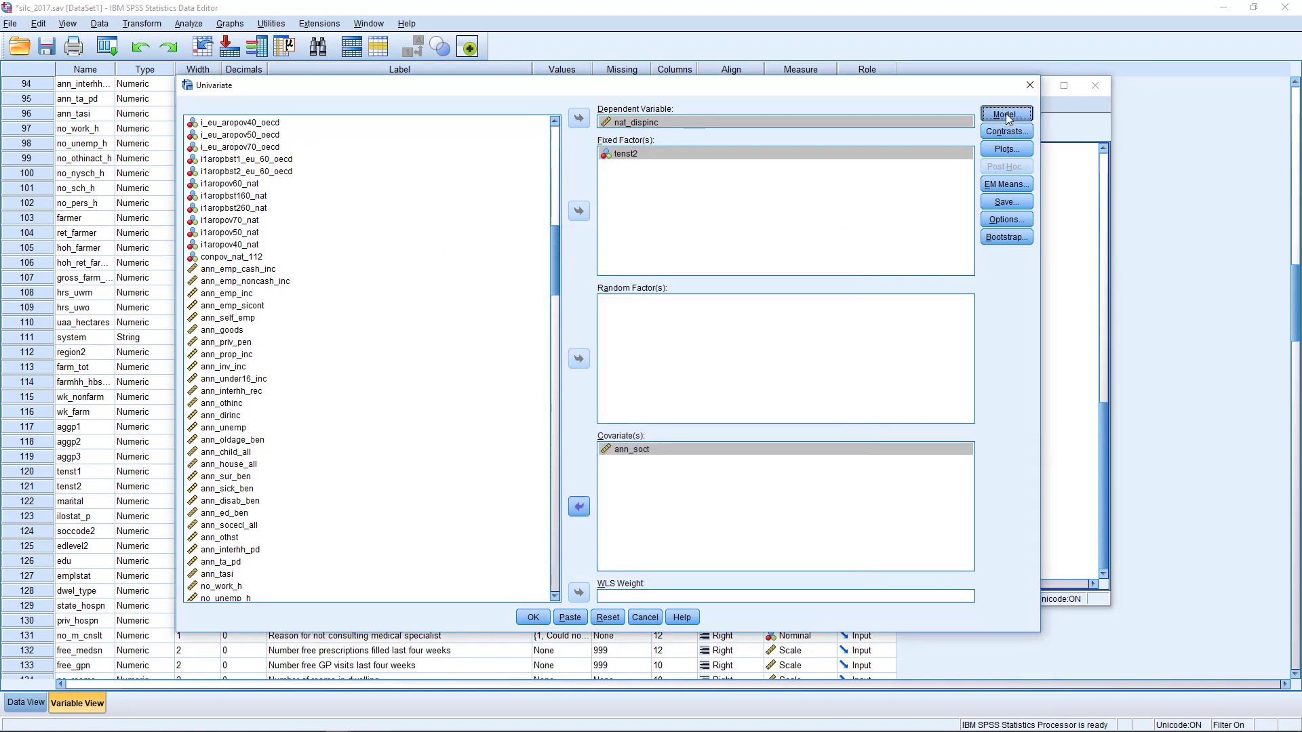
left_click(1006, 113)
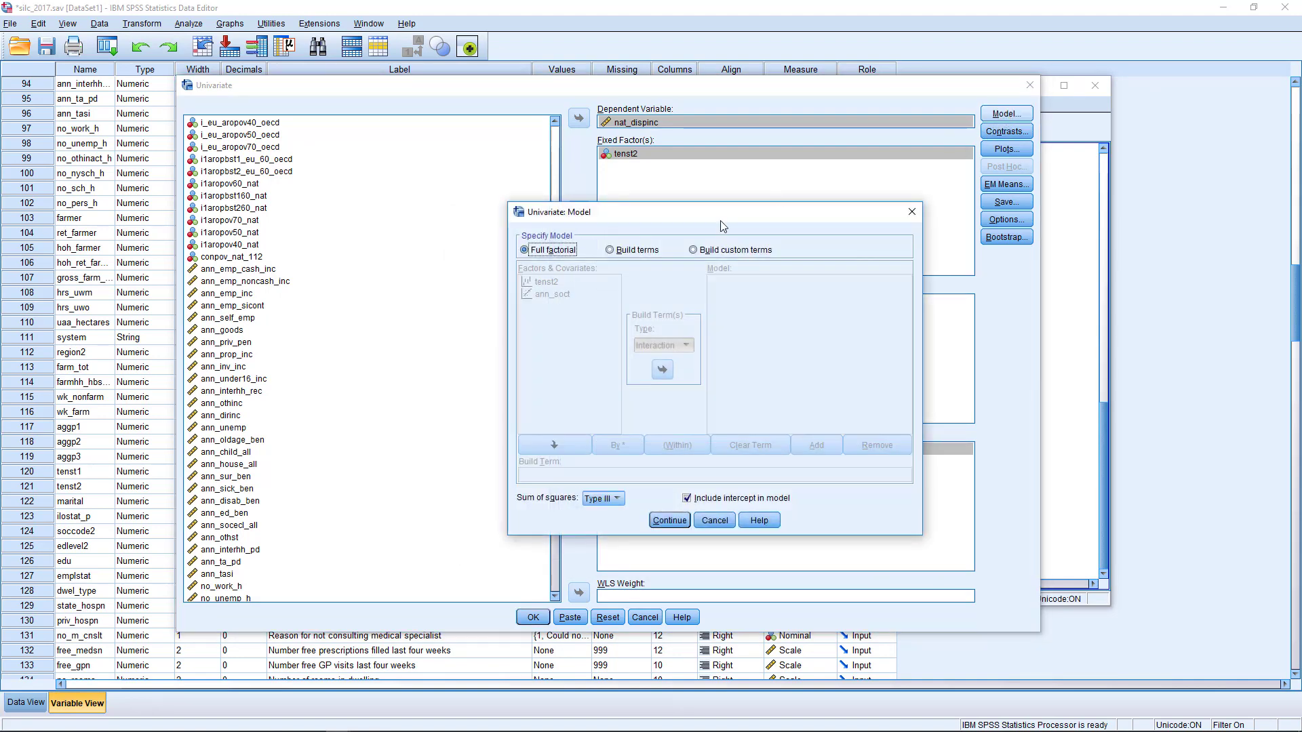
left_click(610, 250)
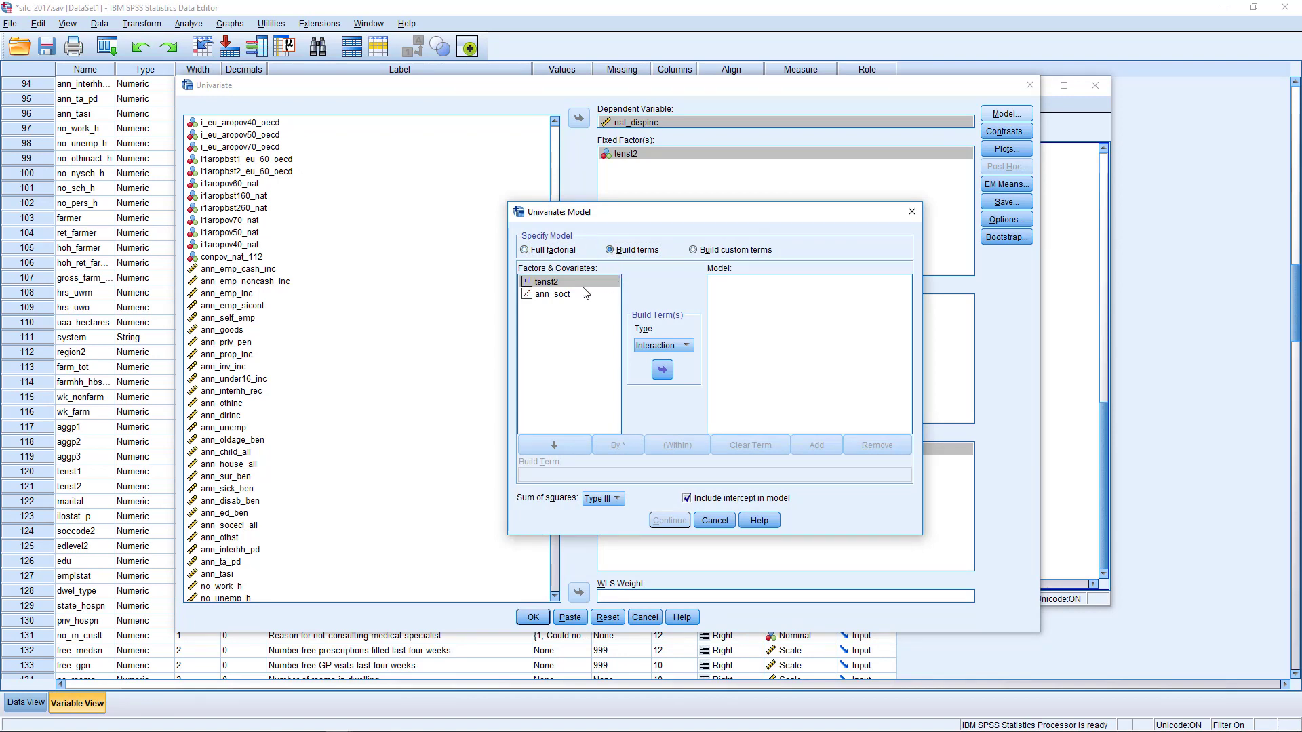
left_click(554, 284)
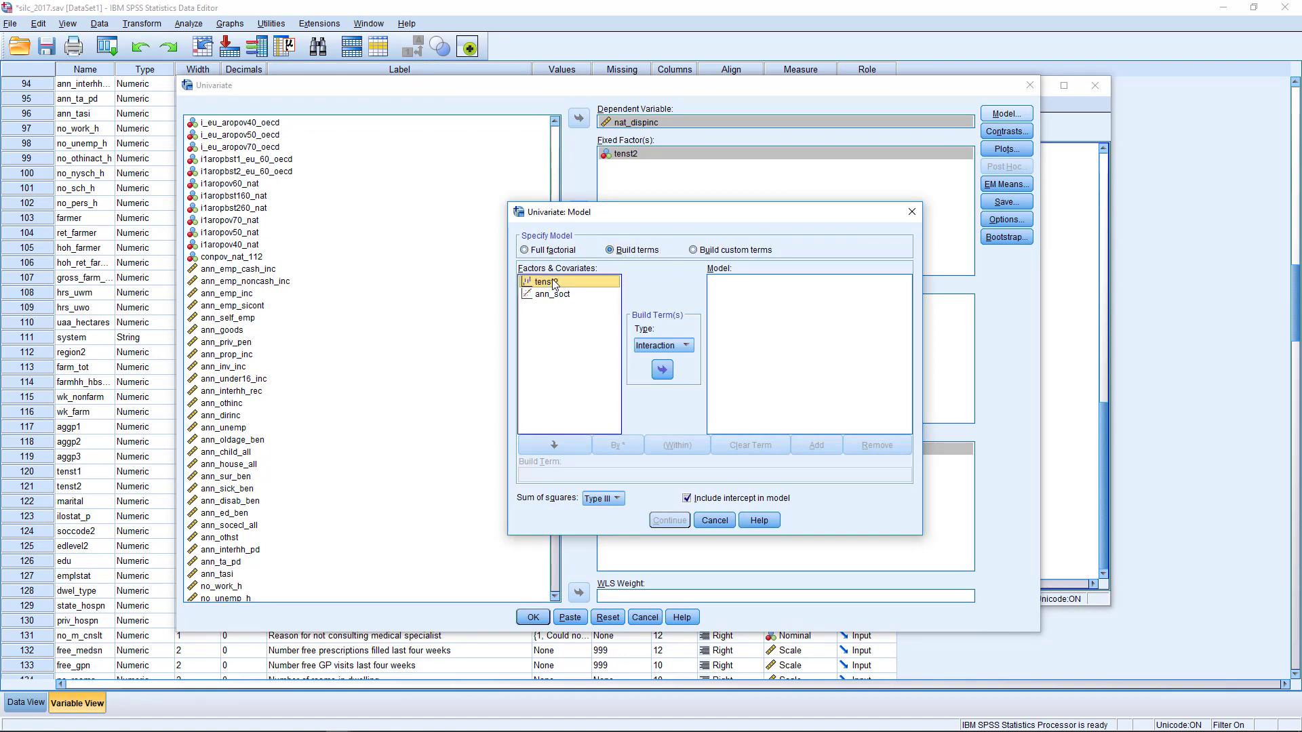
left_click(664, 372)
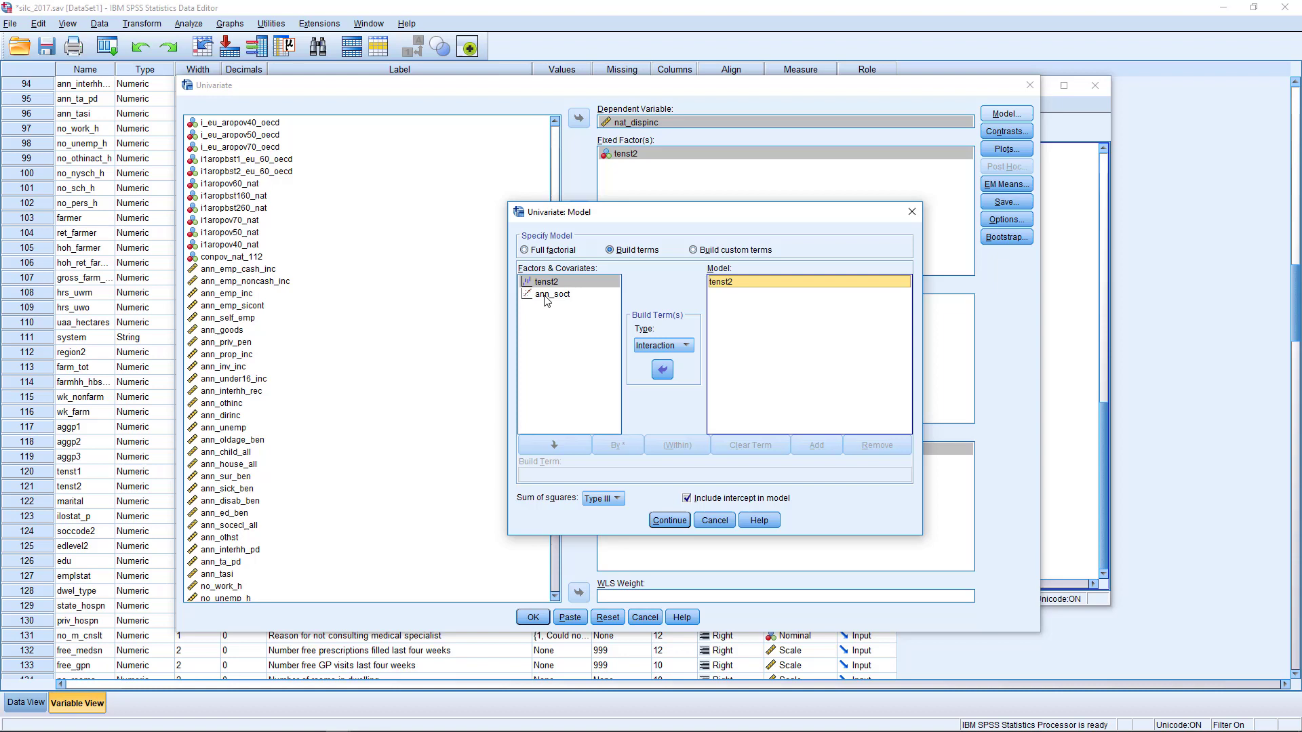
left_click(549, 296)
left_click(665, 377)
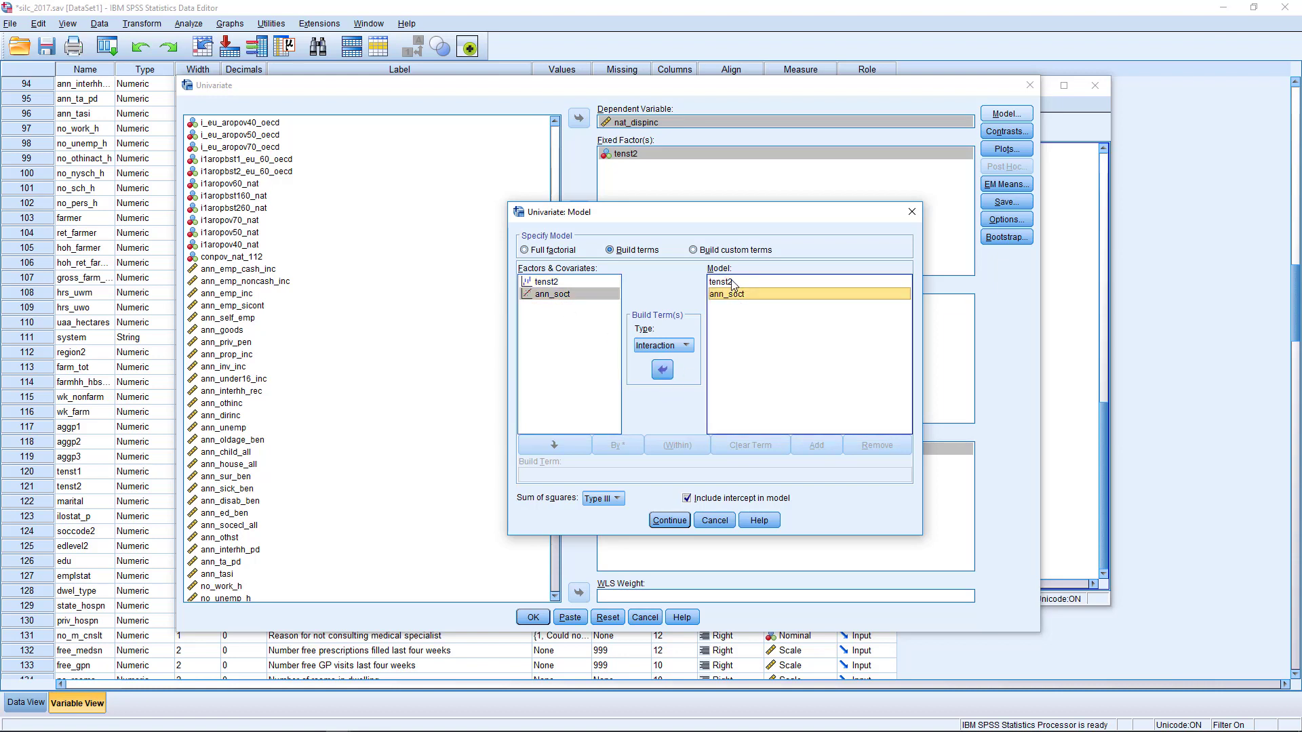
- Set the term type to Main effects for tenst2 and ann_soct, then confirm the model
left_click(733, 281)
left_click(687, 346)
left_click(678, 357)
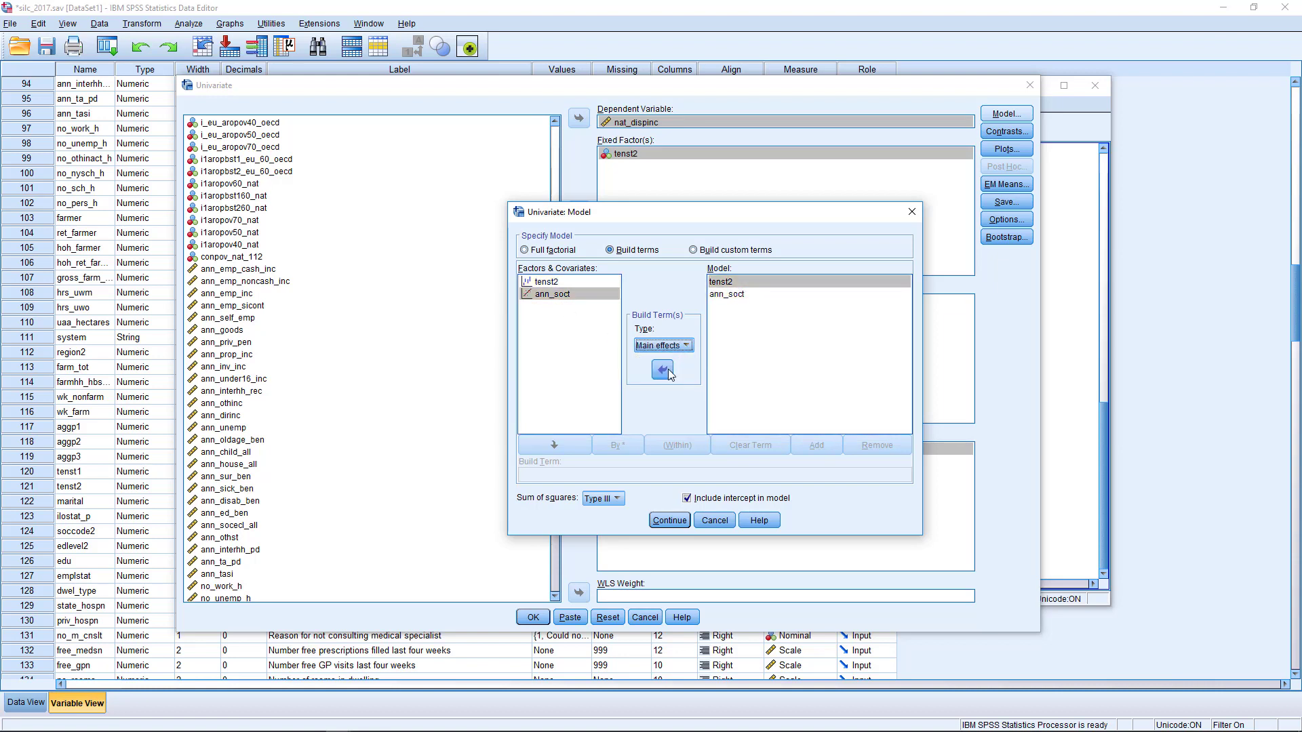
left_click(737, 296)
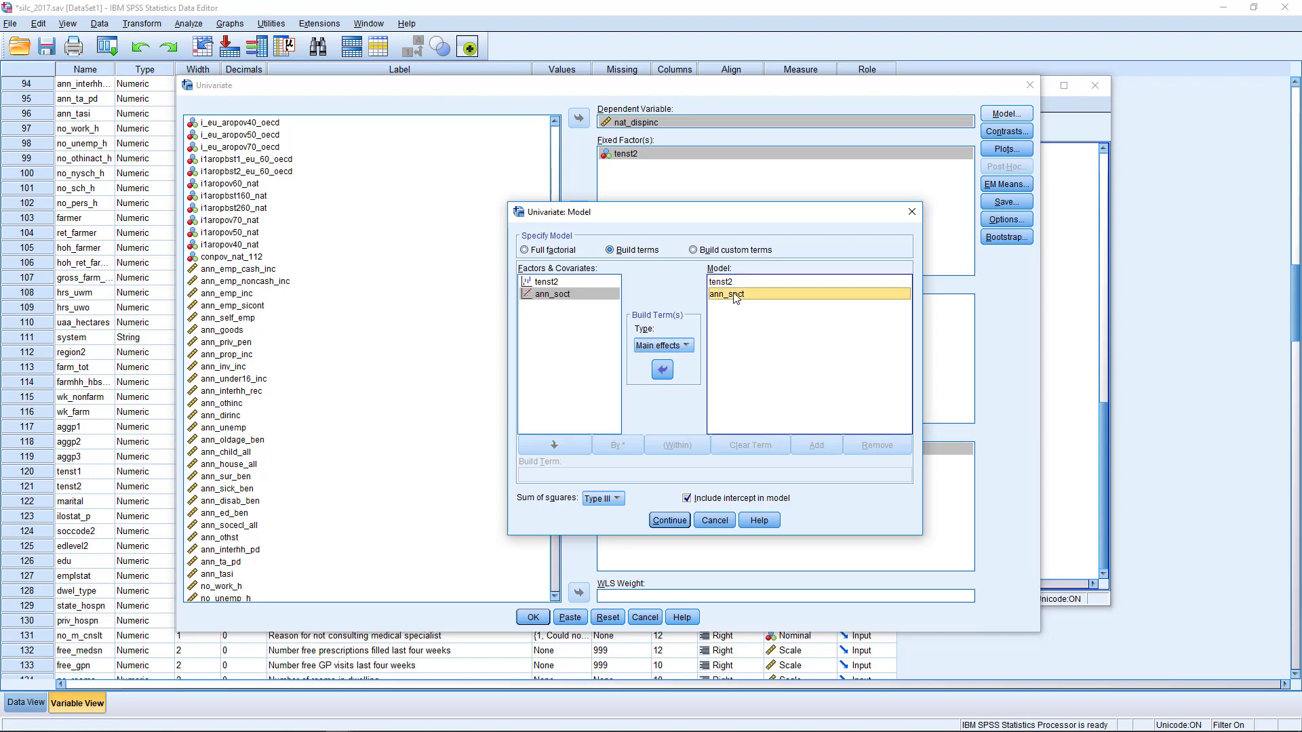
left_click(686, 346)
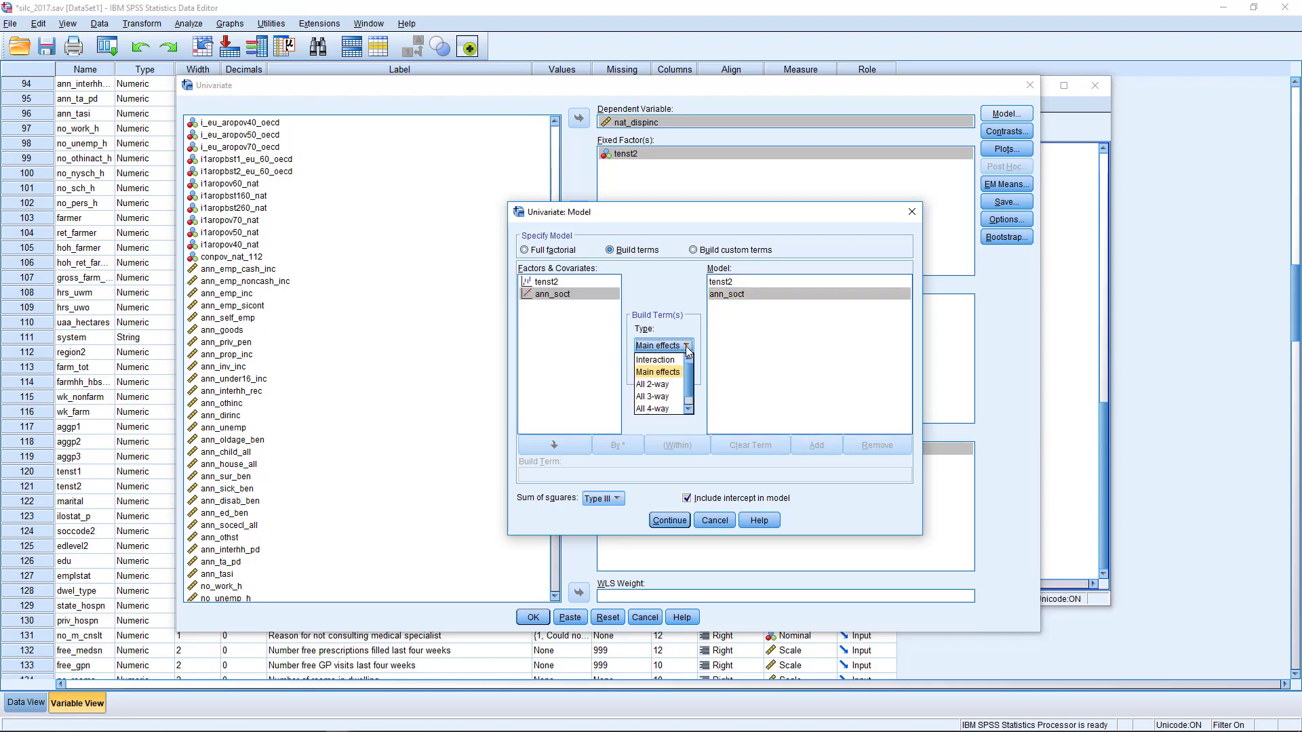
left_click(661, 372)
left_click(814, 362)
left_click(732, 283)
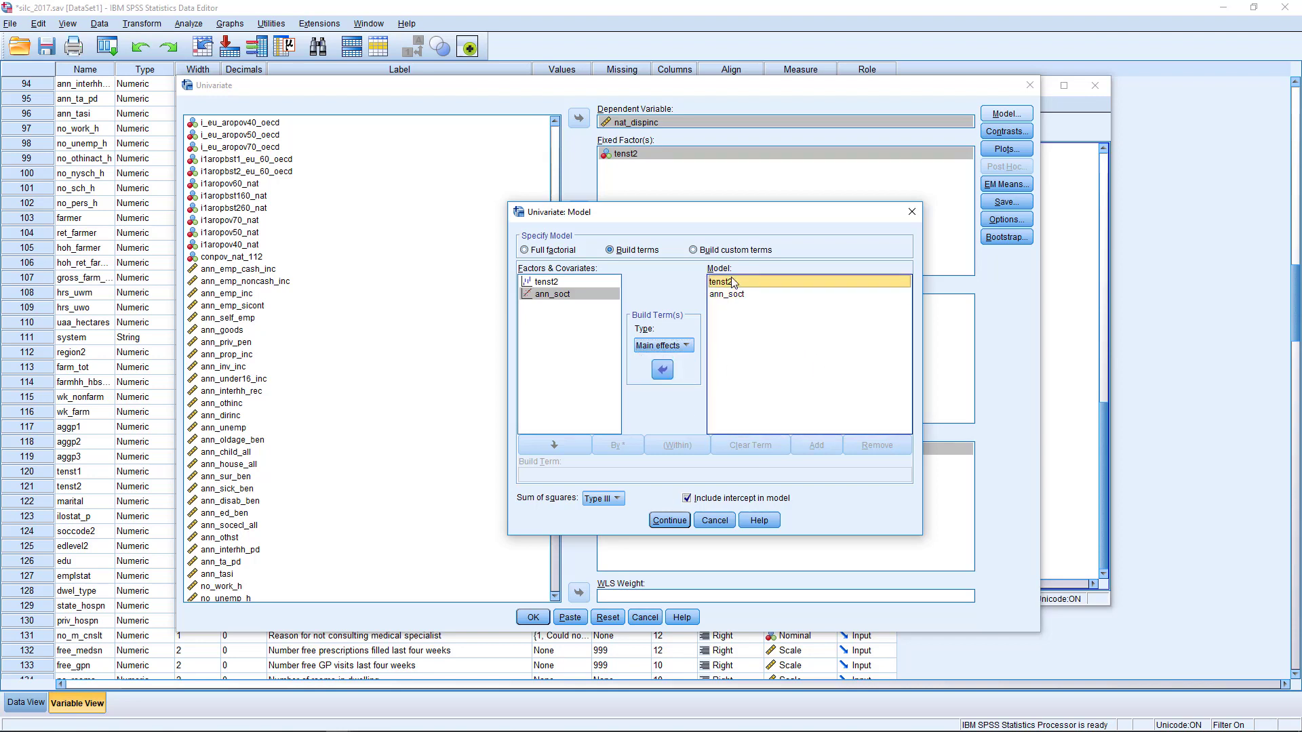
left_click(732, 295)
left_click(732, 284)
left_click(732, 297)
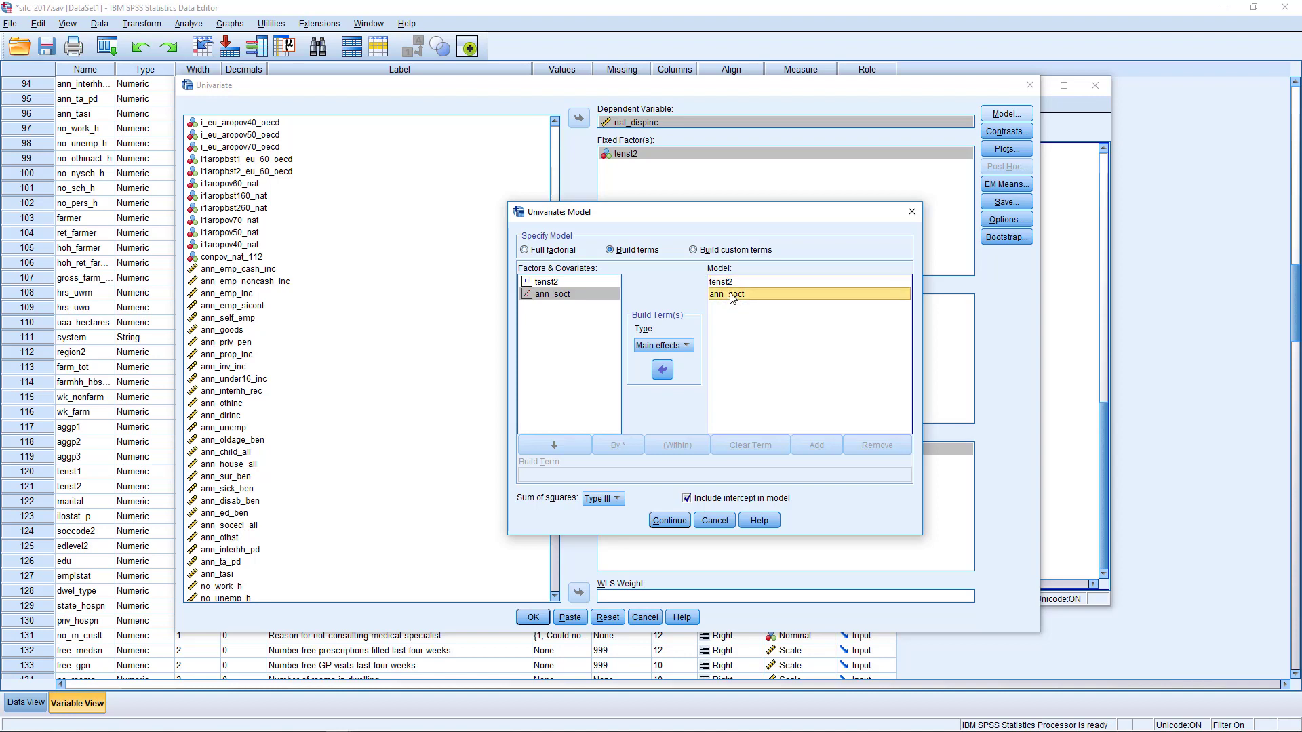
left_click(735, 283)
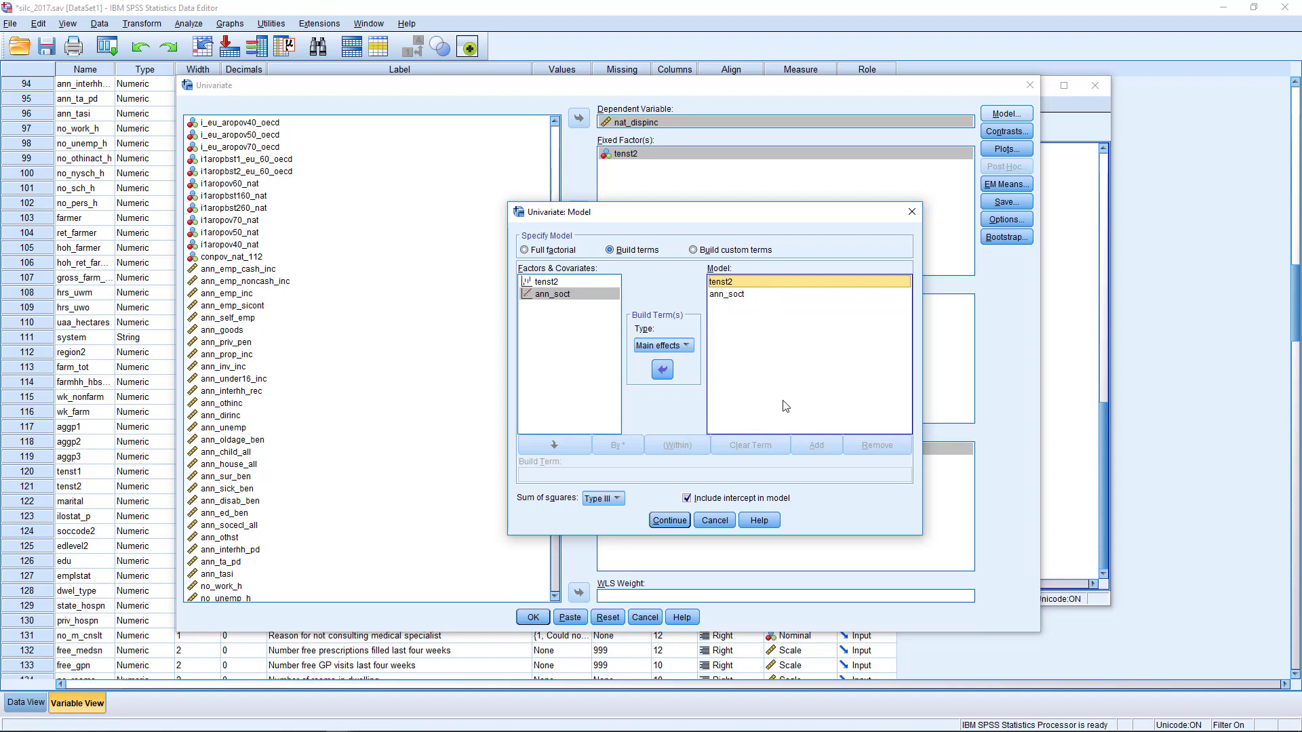
left_click(670, 521)
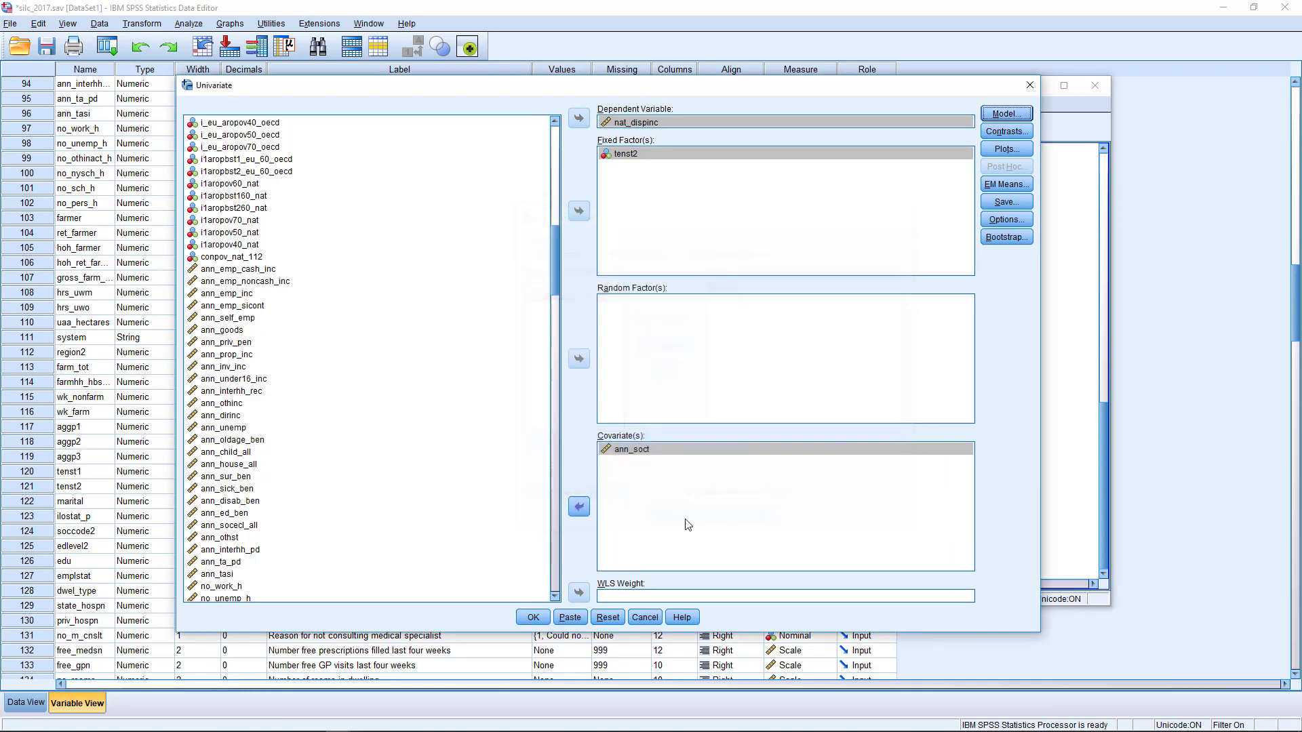
- Request parameter estimates in the Univariate Options
left_click(1006, 219)
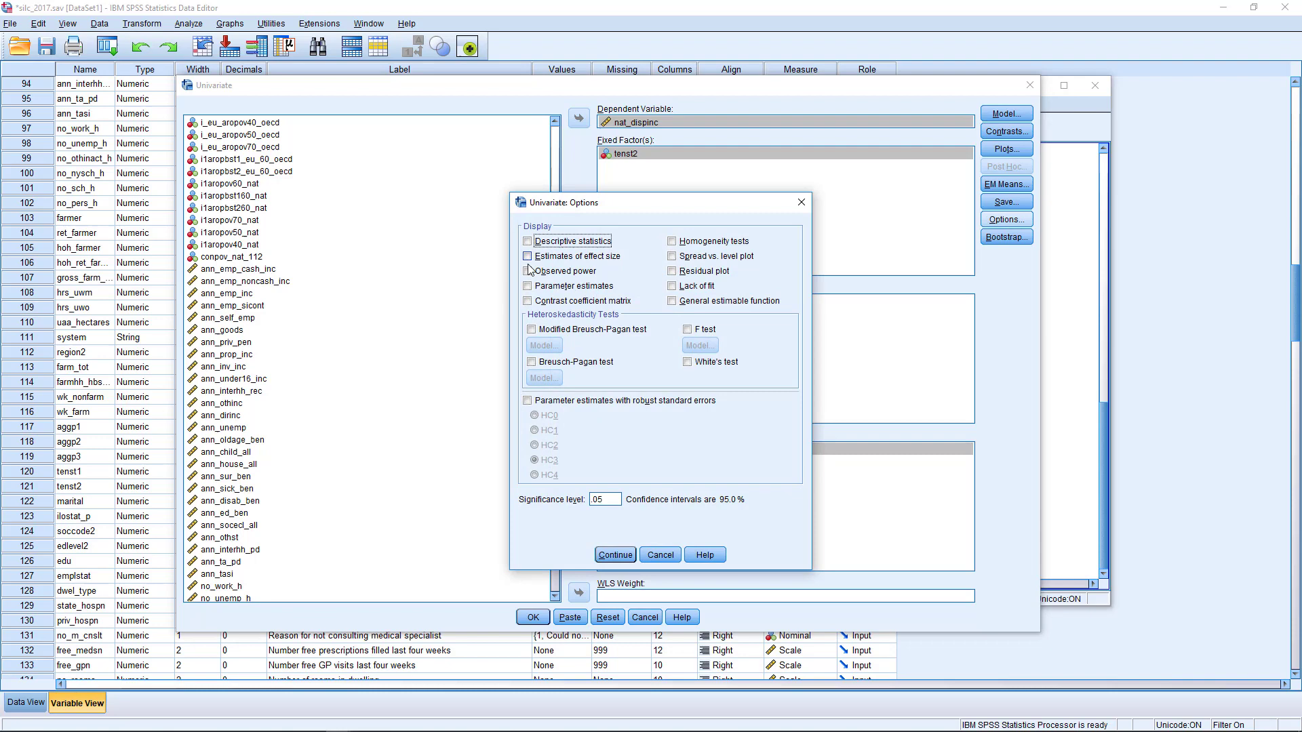
left_click(528, 286)
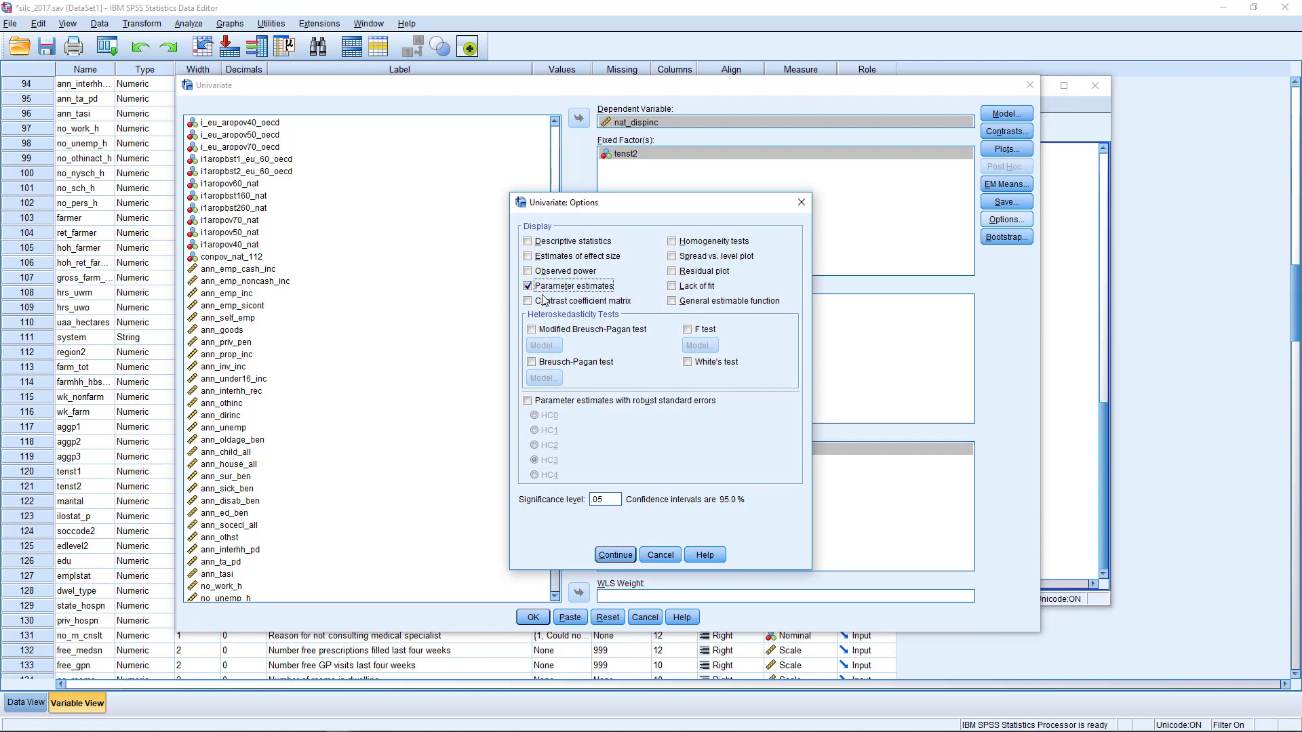
left_click(614, 554)
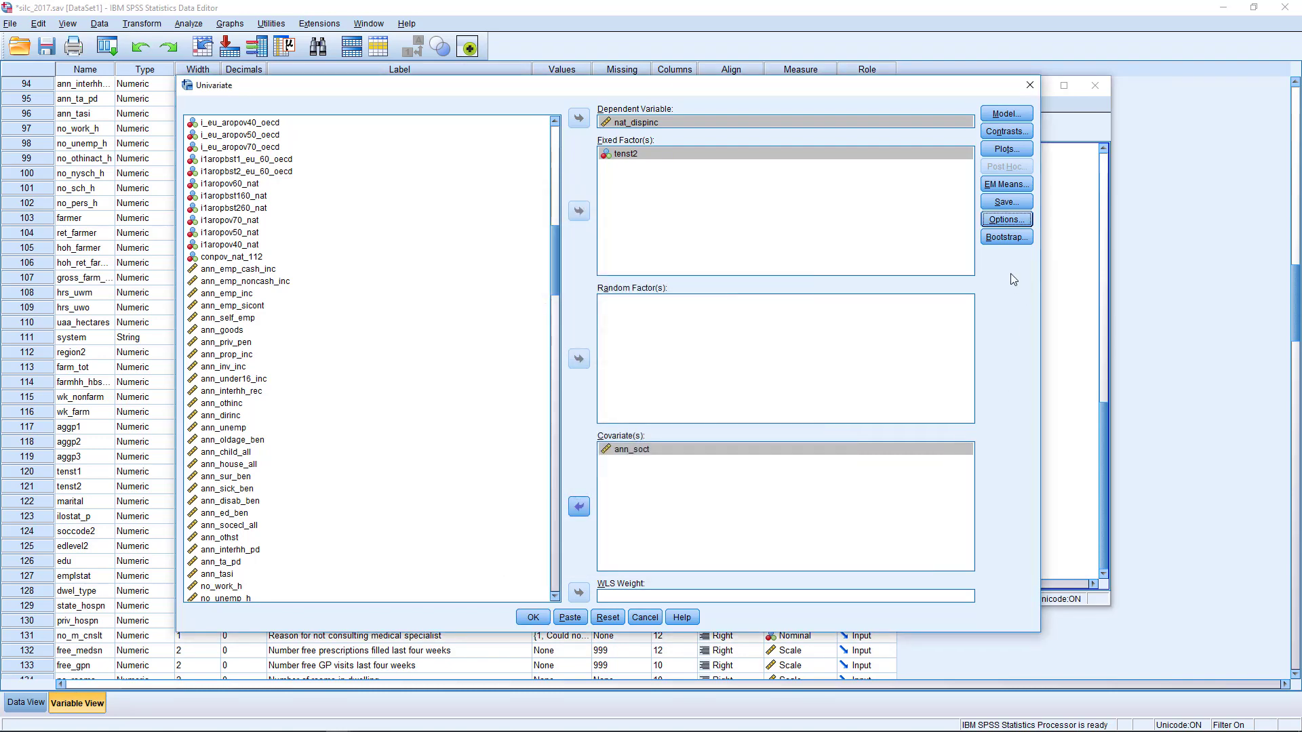
- Save unstandardized predicted values, standardized residuals and Cook's distance
left_click(1007, 202)
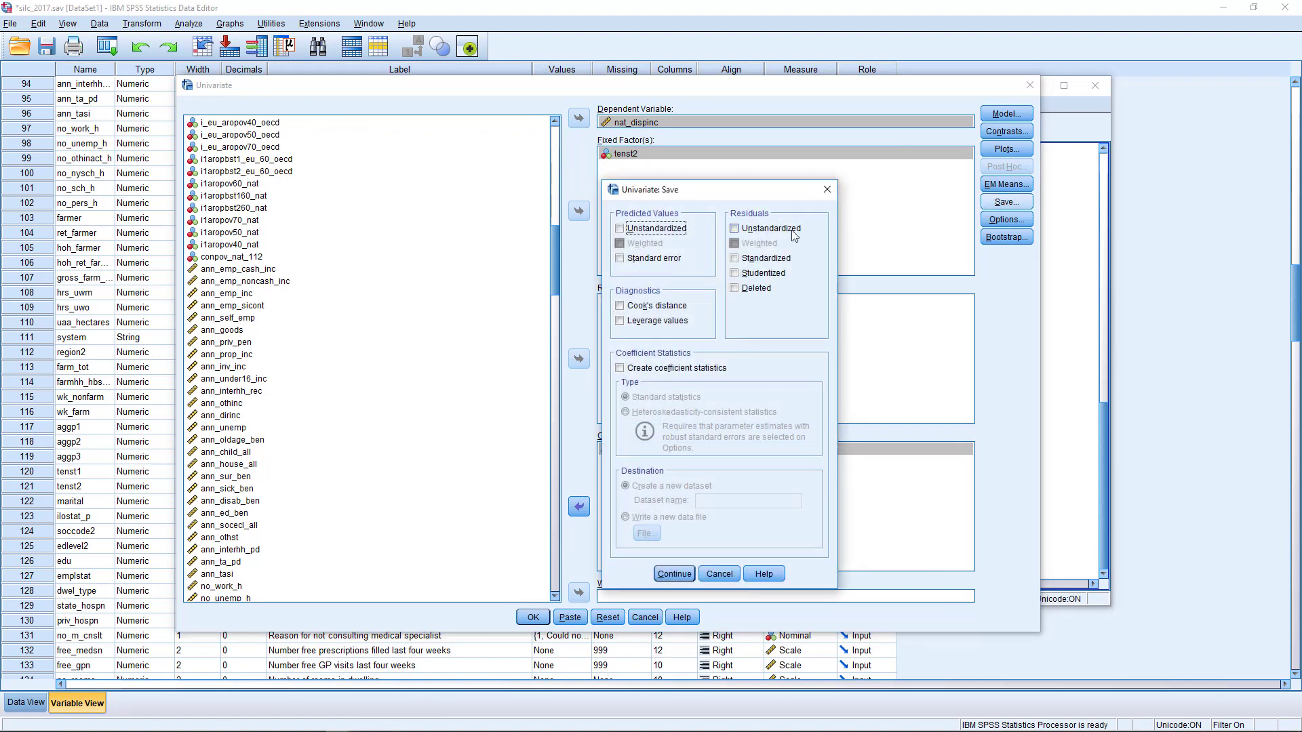
left_click(622, 230)
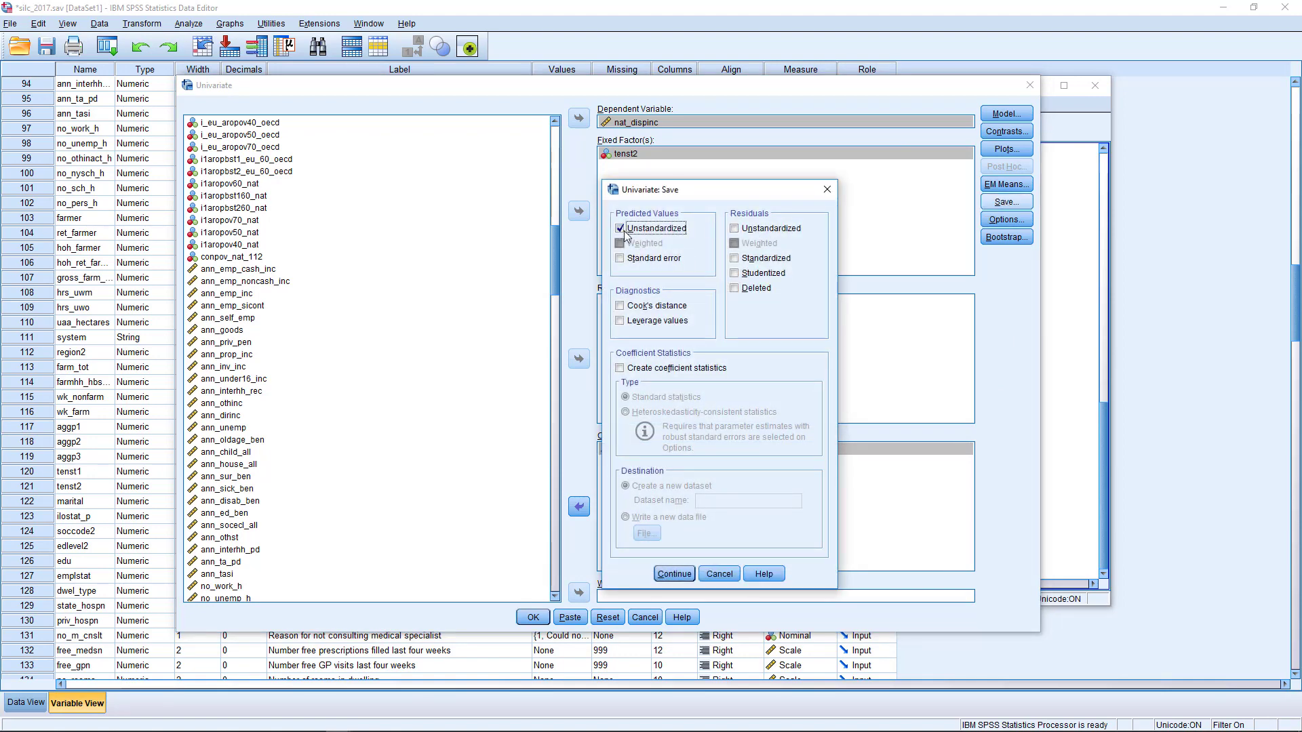
left_click(734, 258)
left_click(619, 307)
left_click(676, 574)
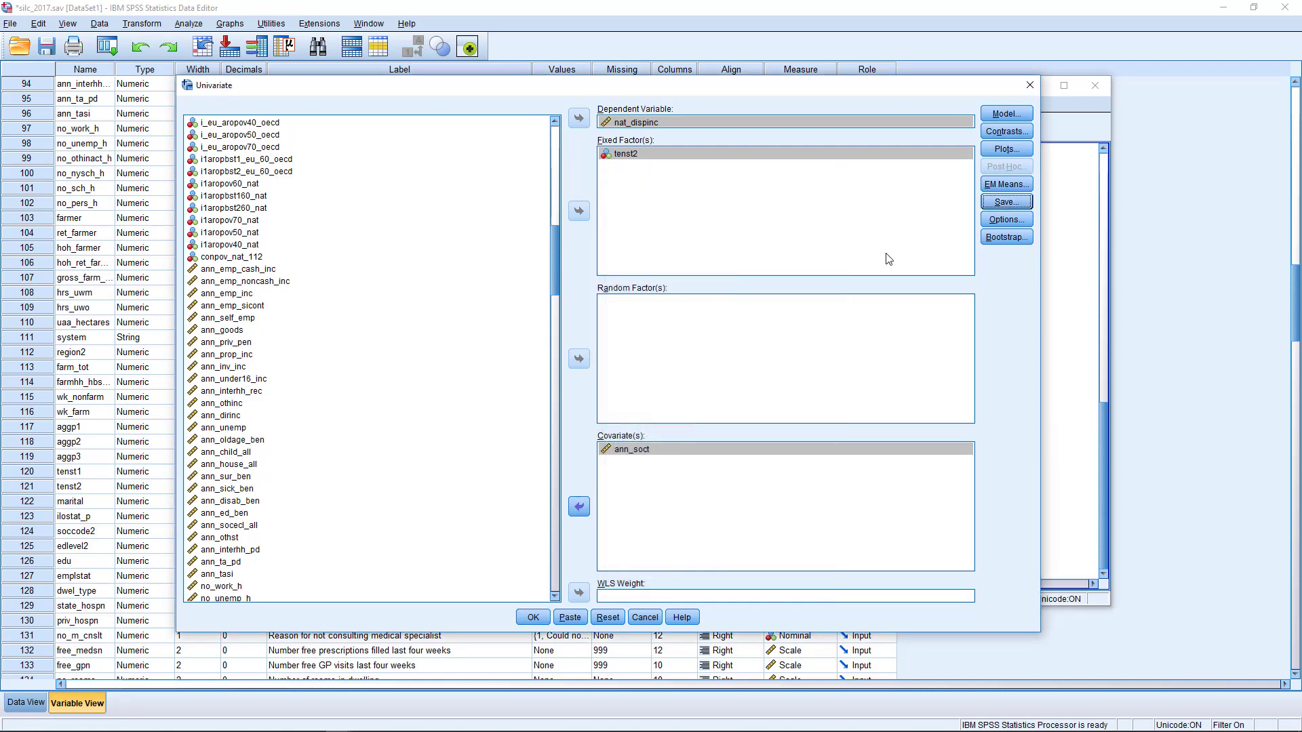
- Confirm parameter estimates are still requested and run the univariate ANOVA
left_click(1004, 224)
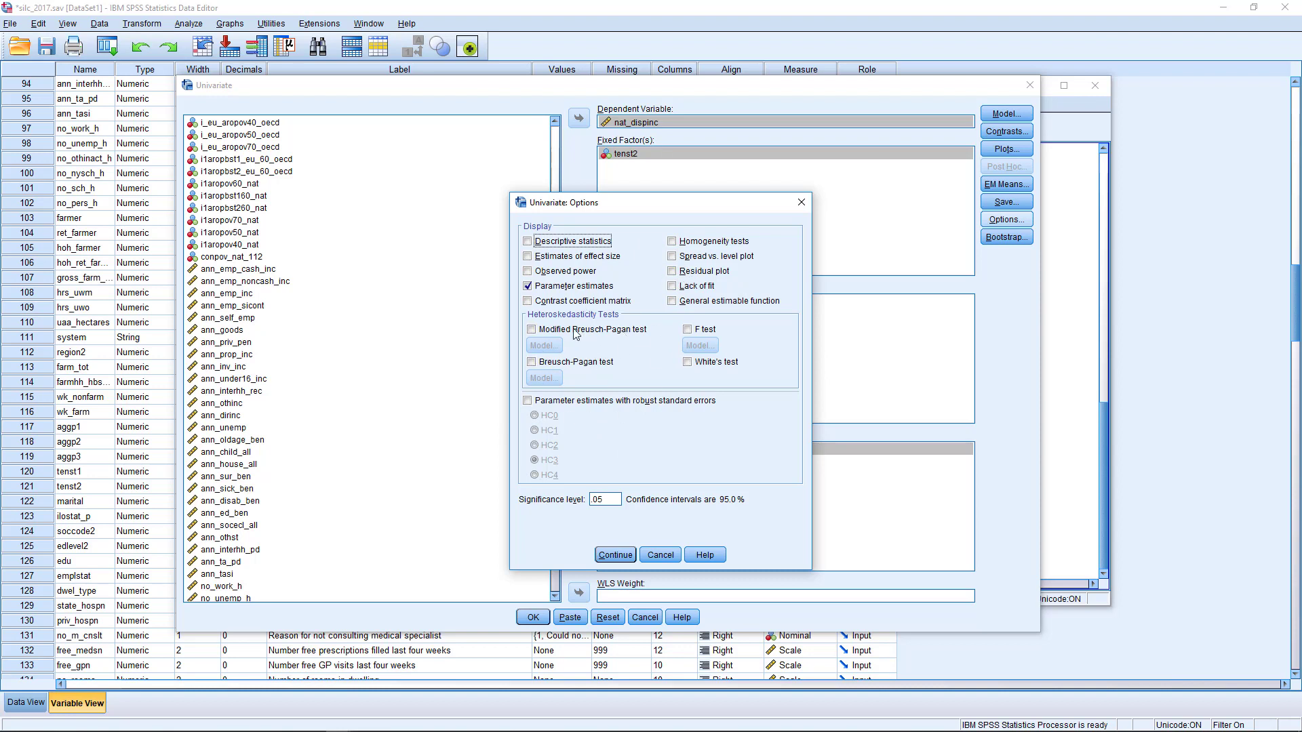
left_click(617, 556)
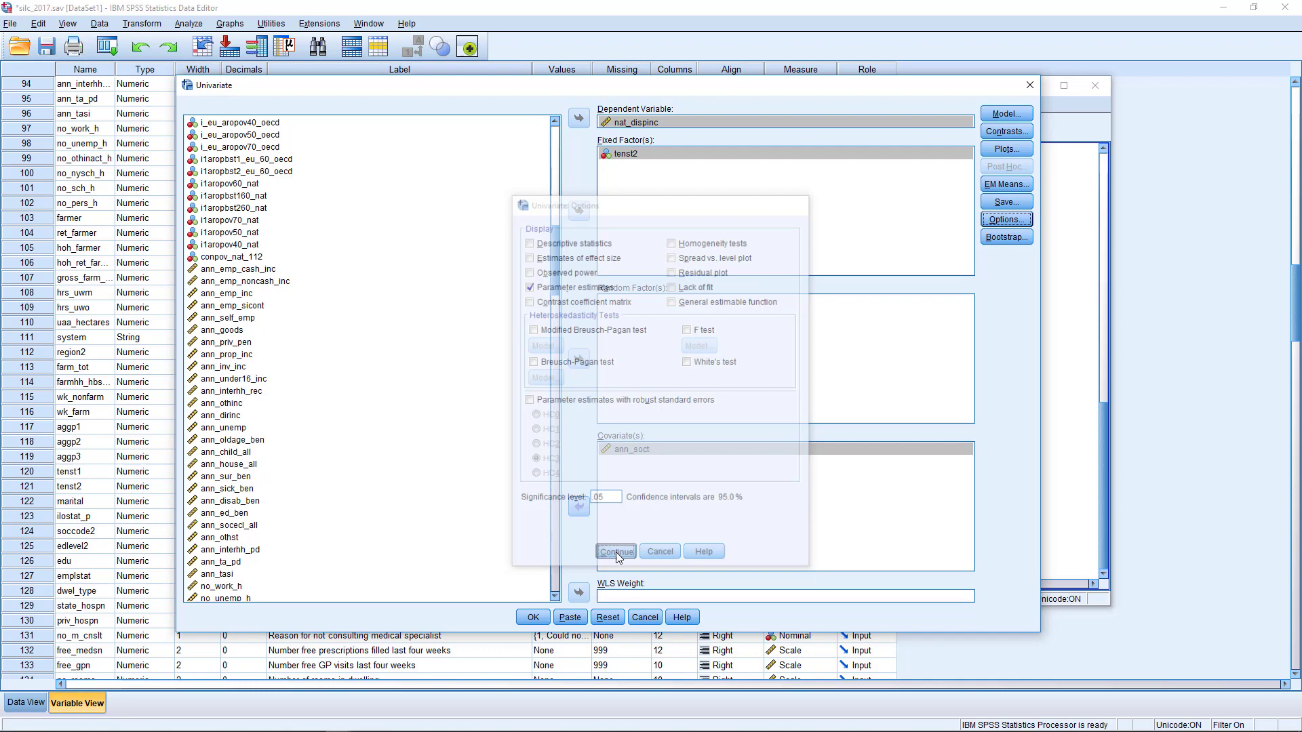
left_click(534, 617)
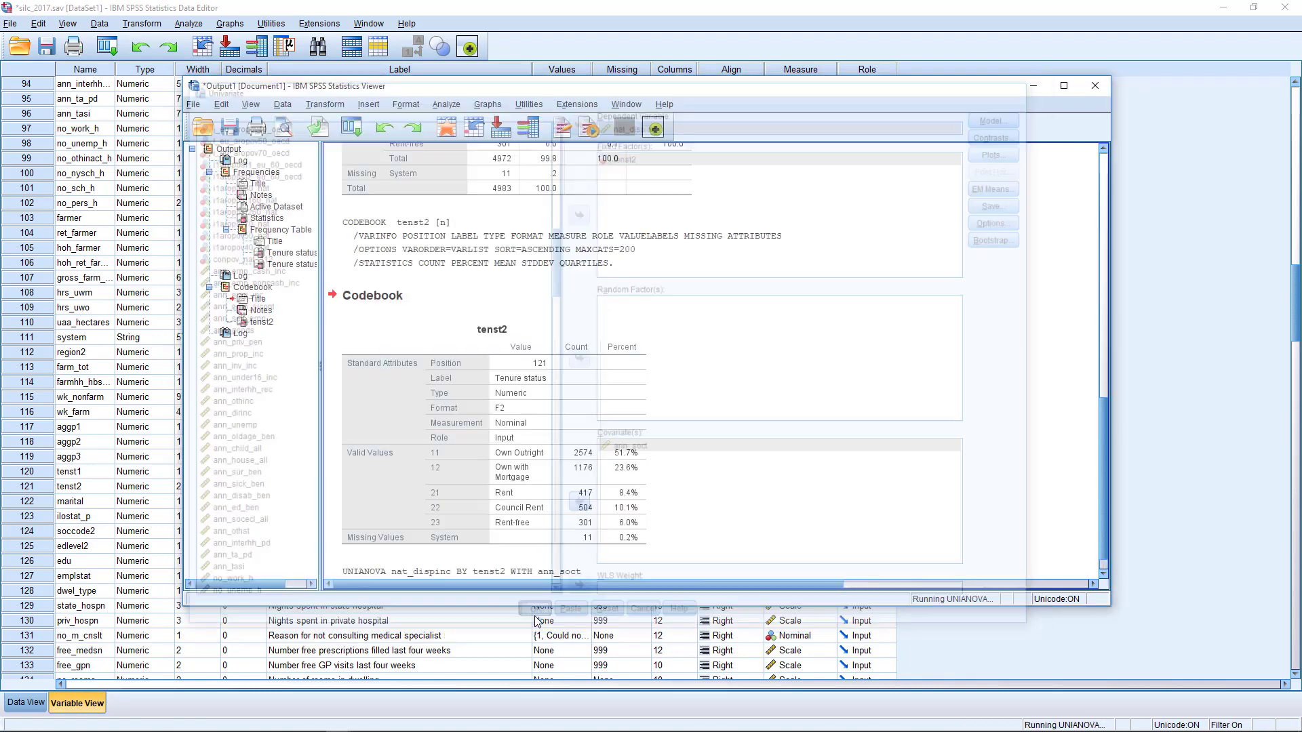
- Maximise the Output Viewer and review the Tests and Between-Subjects Factors tables
left_click(1064, 88)
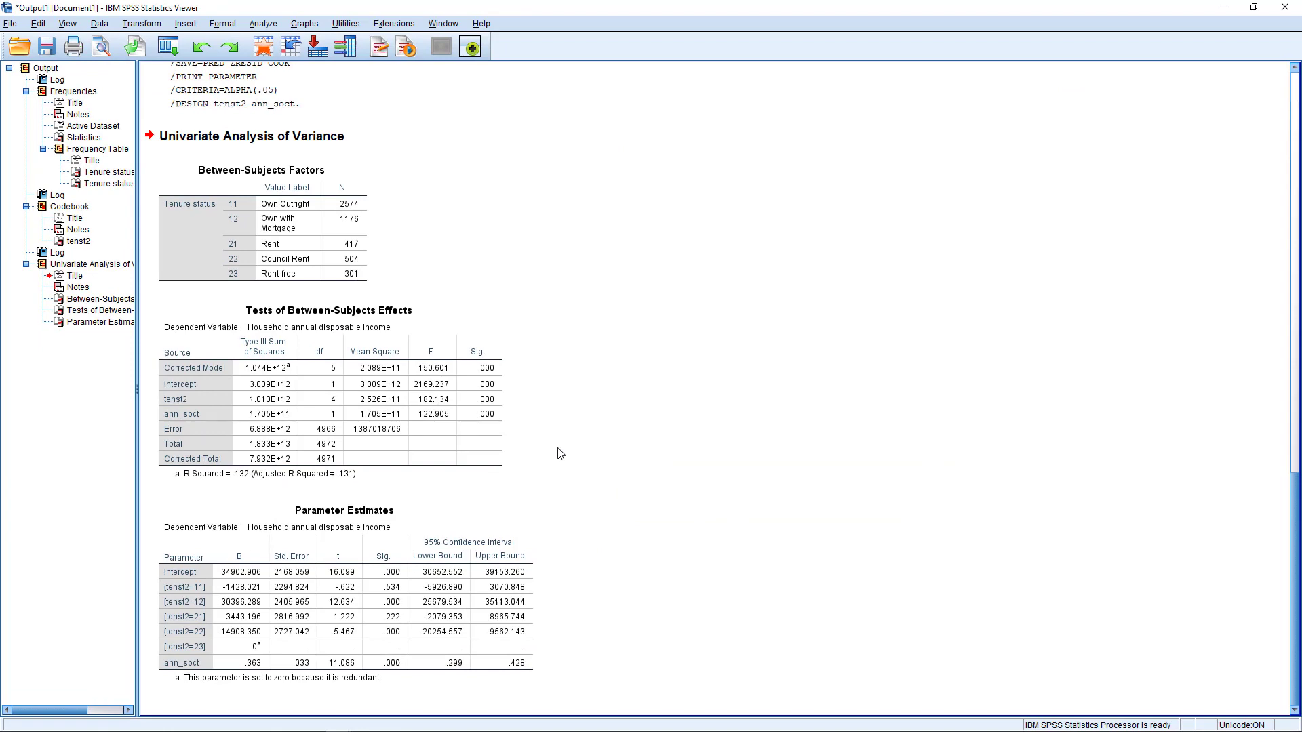
scroll(562, 436, "up", 3)
scroll(566, 436, "down", 3)
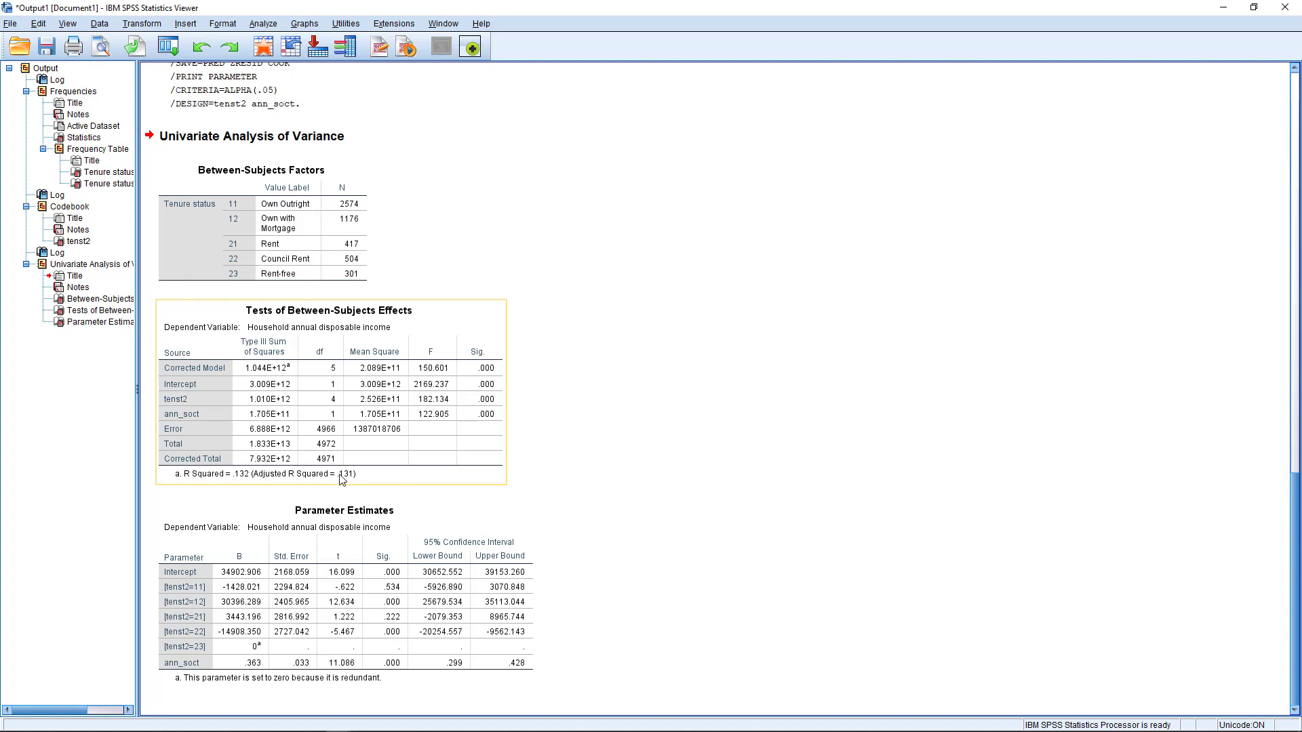
left_click(370, 493)
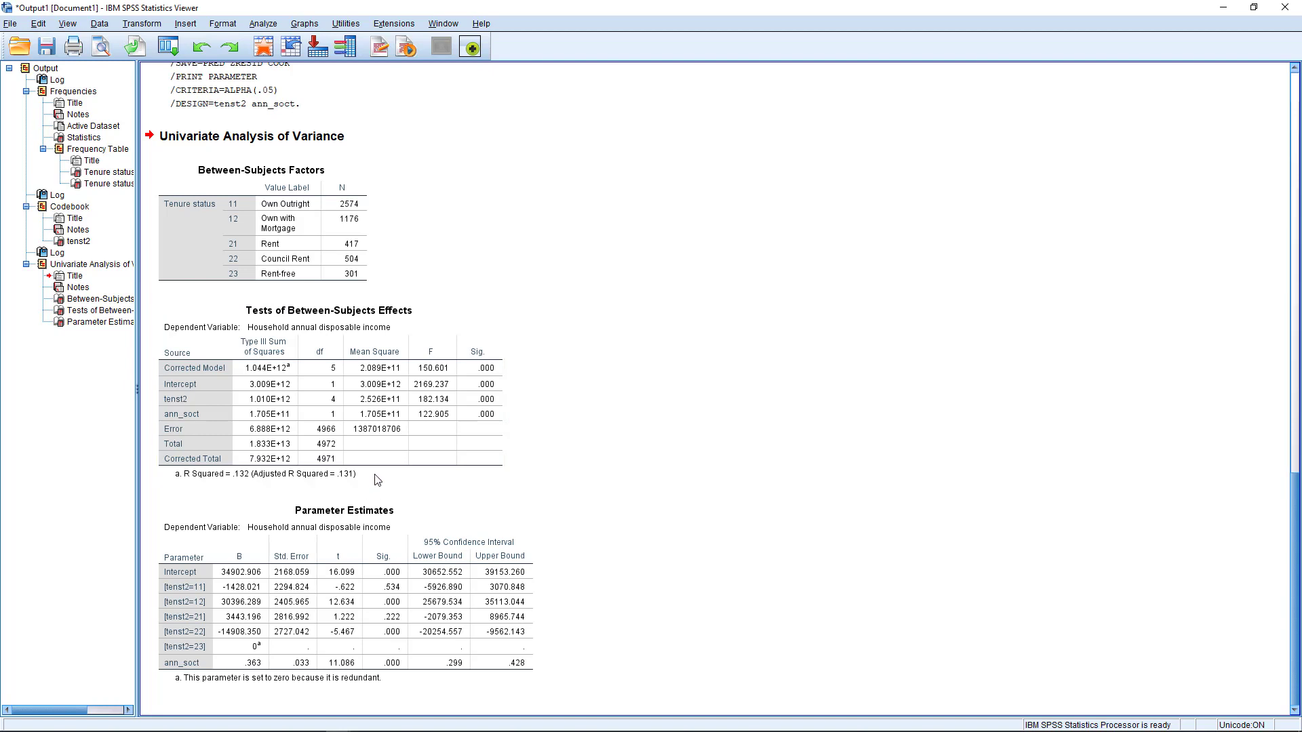
left_click(370, 191)
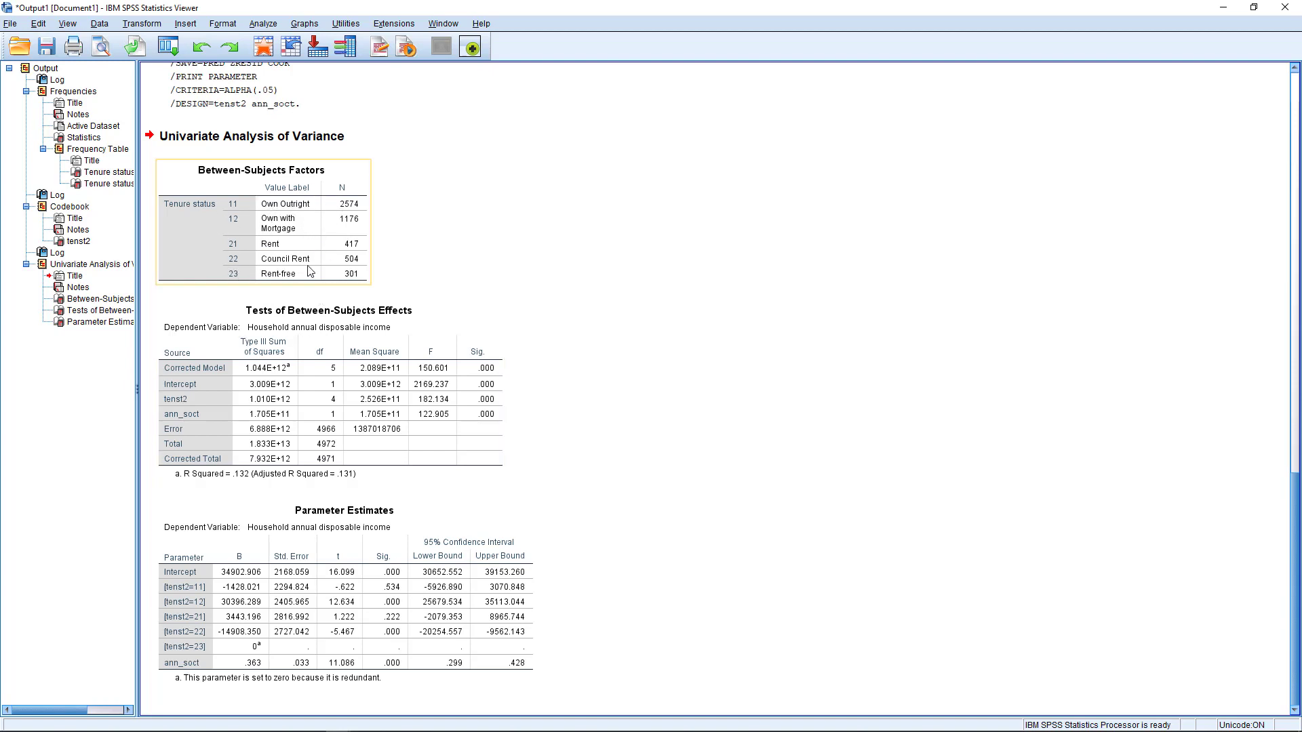
left_click(217, 528)
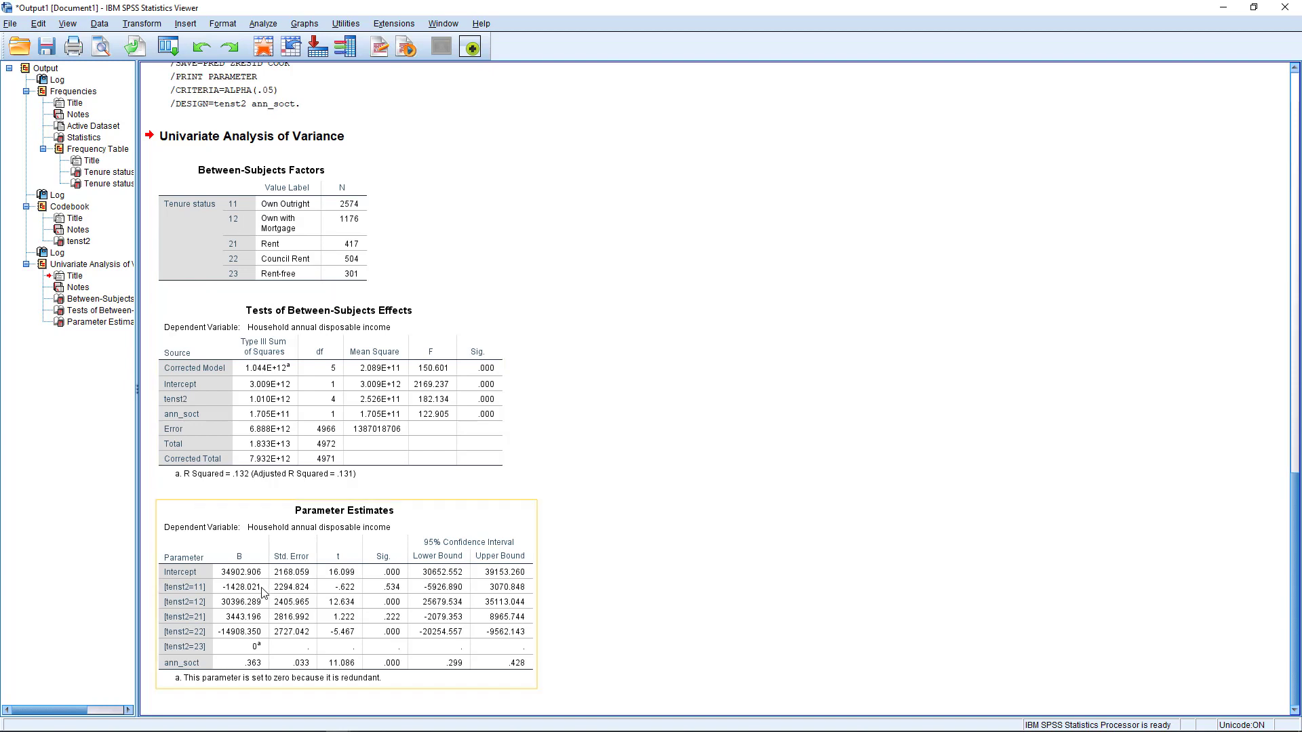
left_click(585, 564)
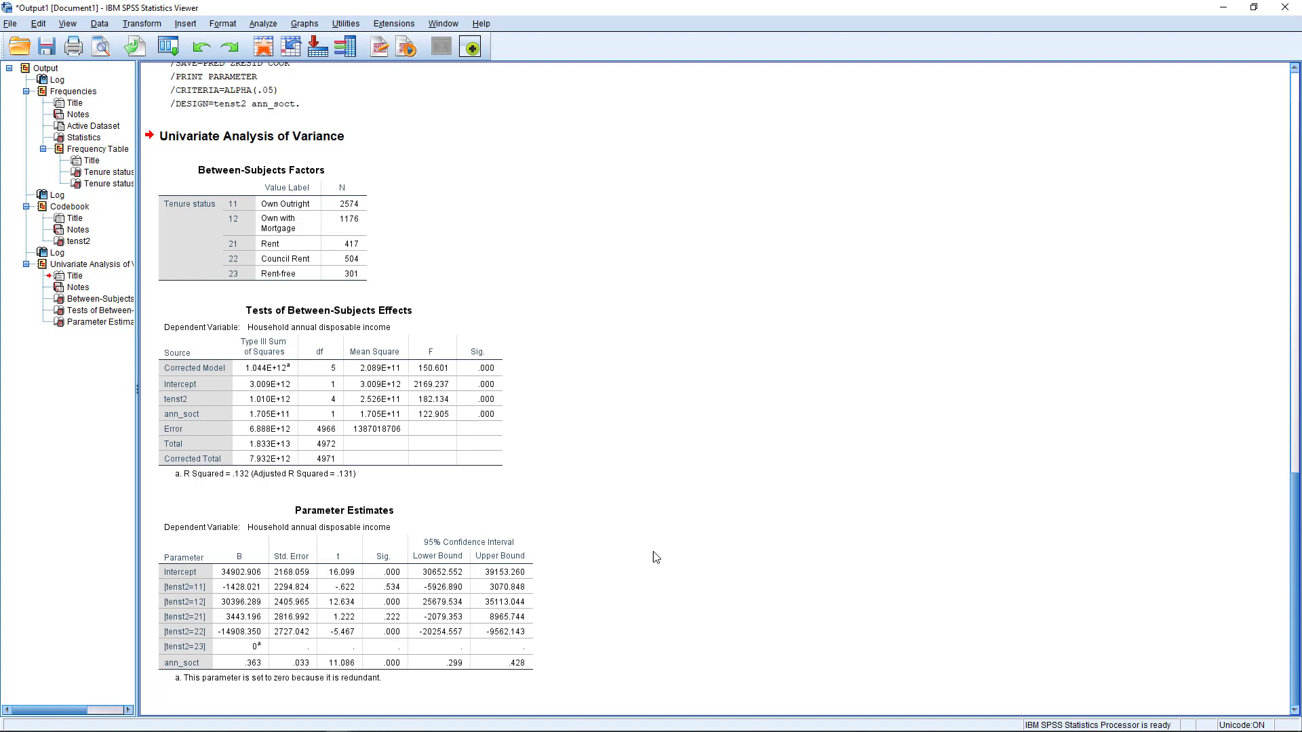
left_click(319, 621)
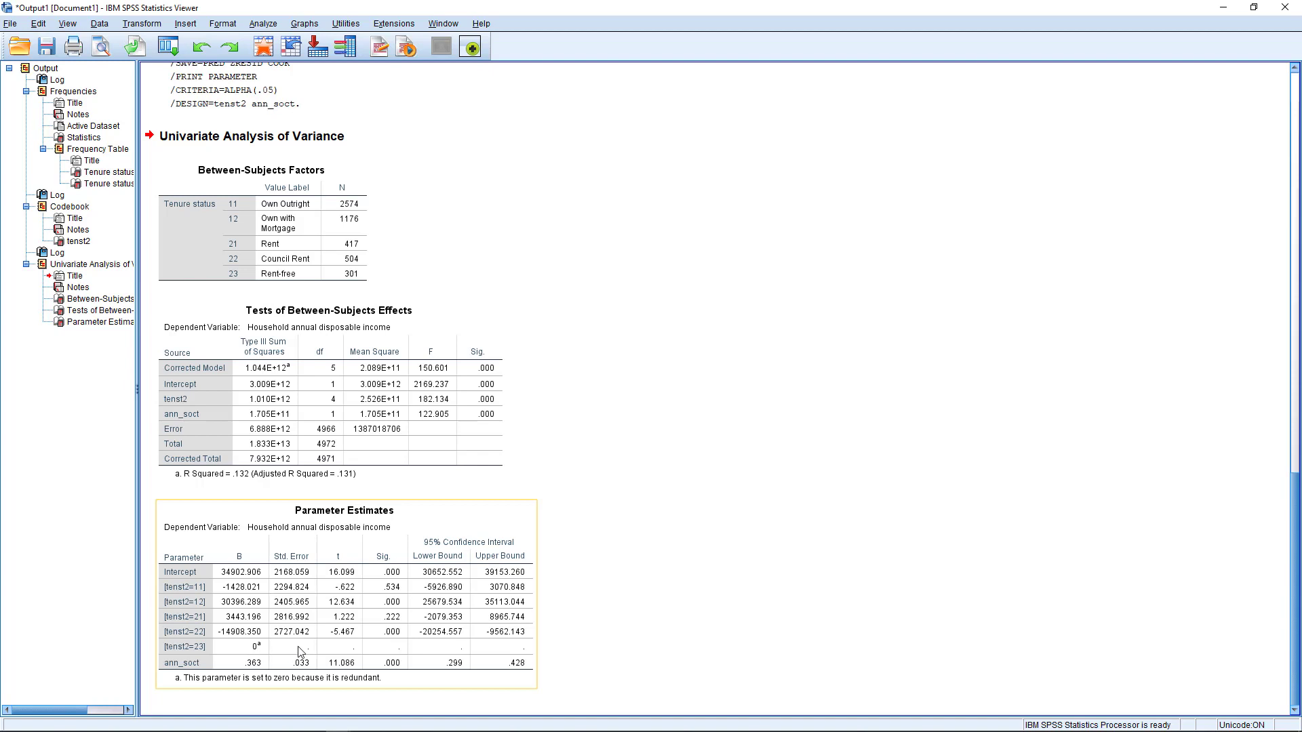
left_click(661, 618)
key("Up")
key("Up")
key("Down")
key("Down")
key("Up")
key("Up")
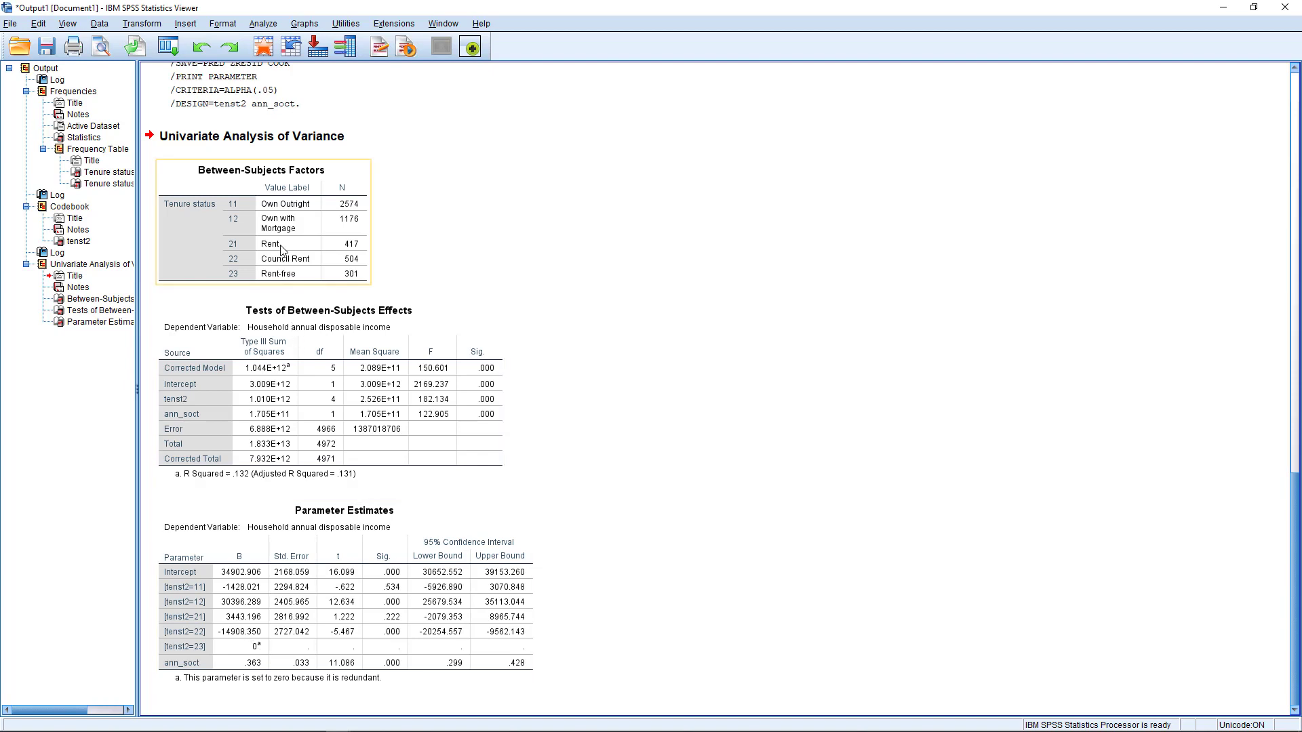
key("Down")
key("Down")
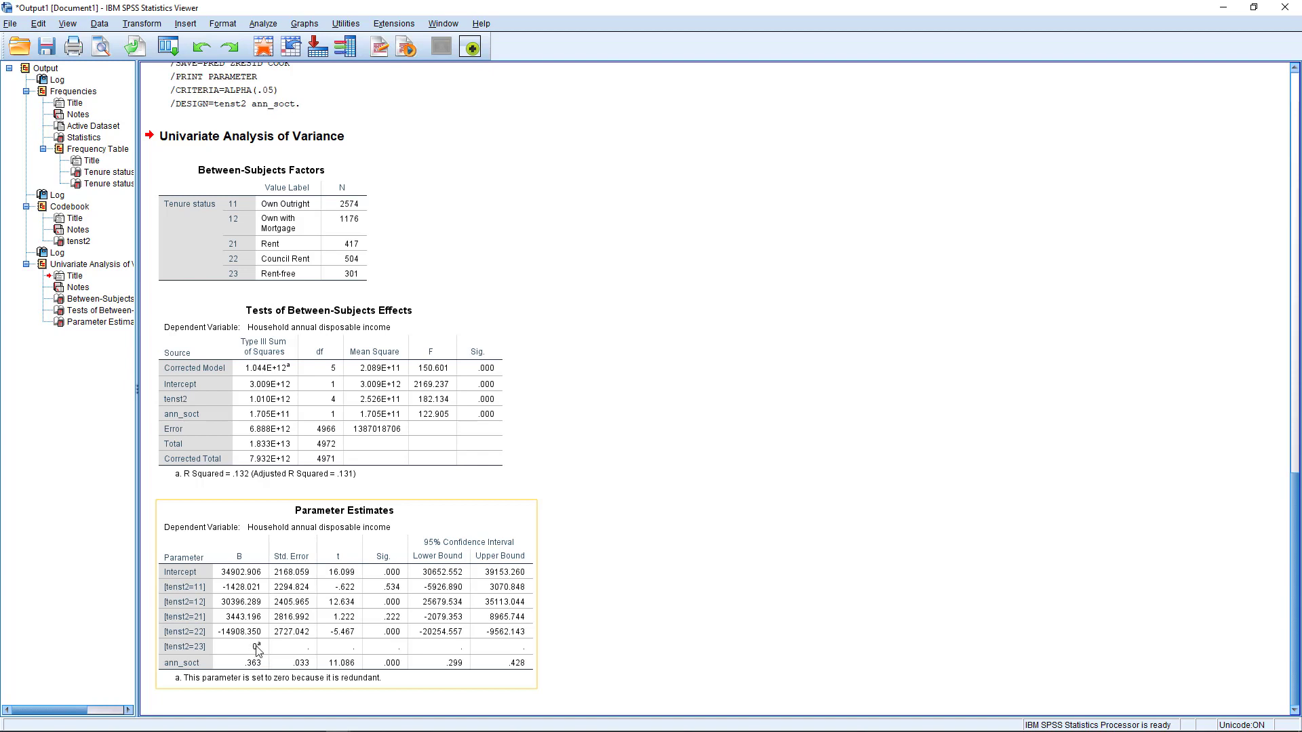
key("Up")
key("Up")
key("Down")
key("Down")
left_click(609, 595)
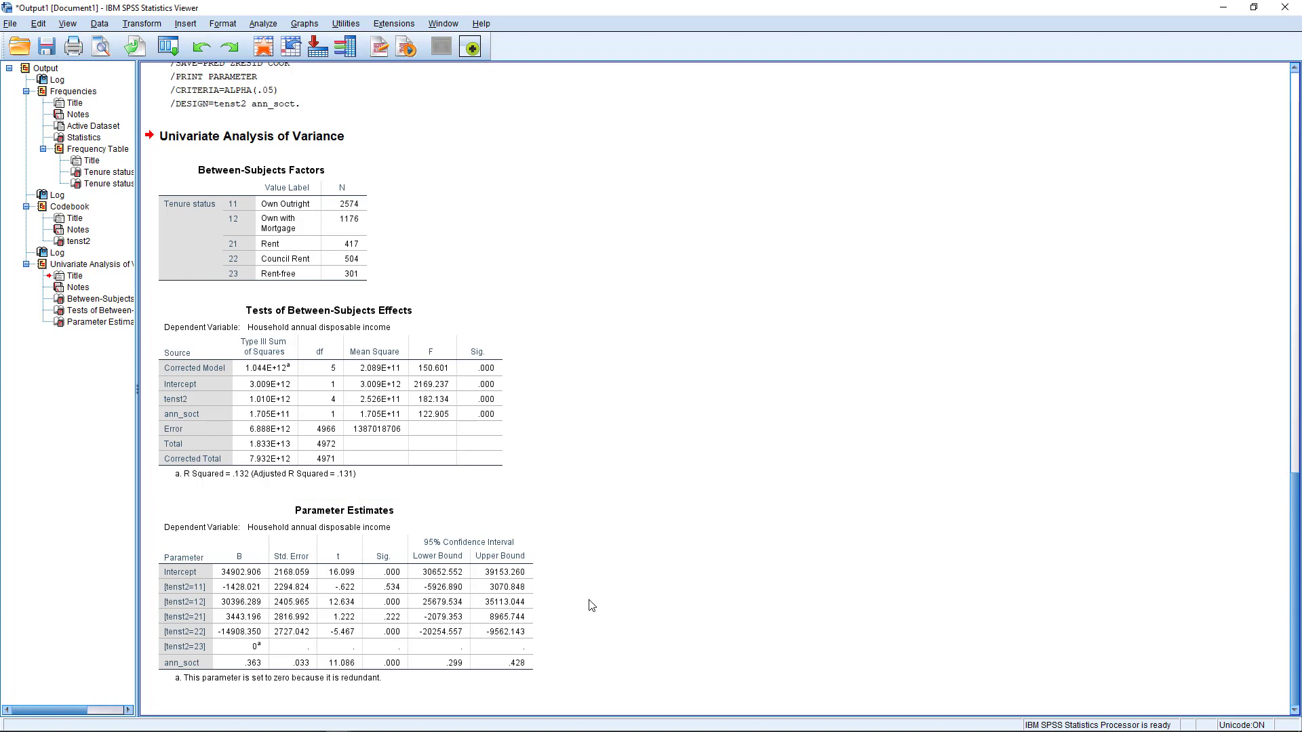
left_click(314, 642)
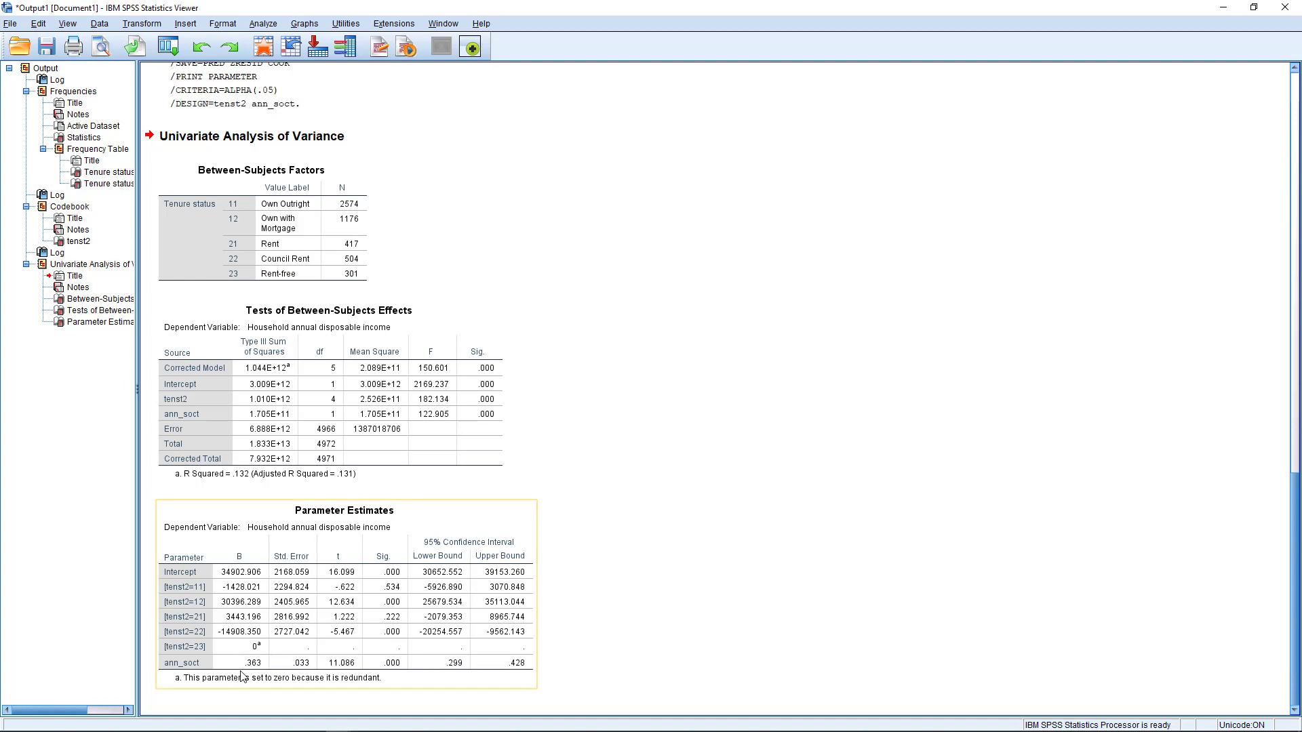
left_click(702, 588)
left_click(634, 622)
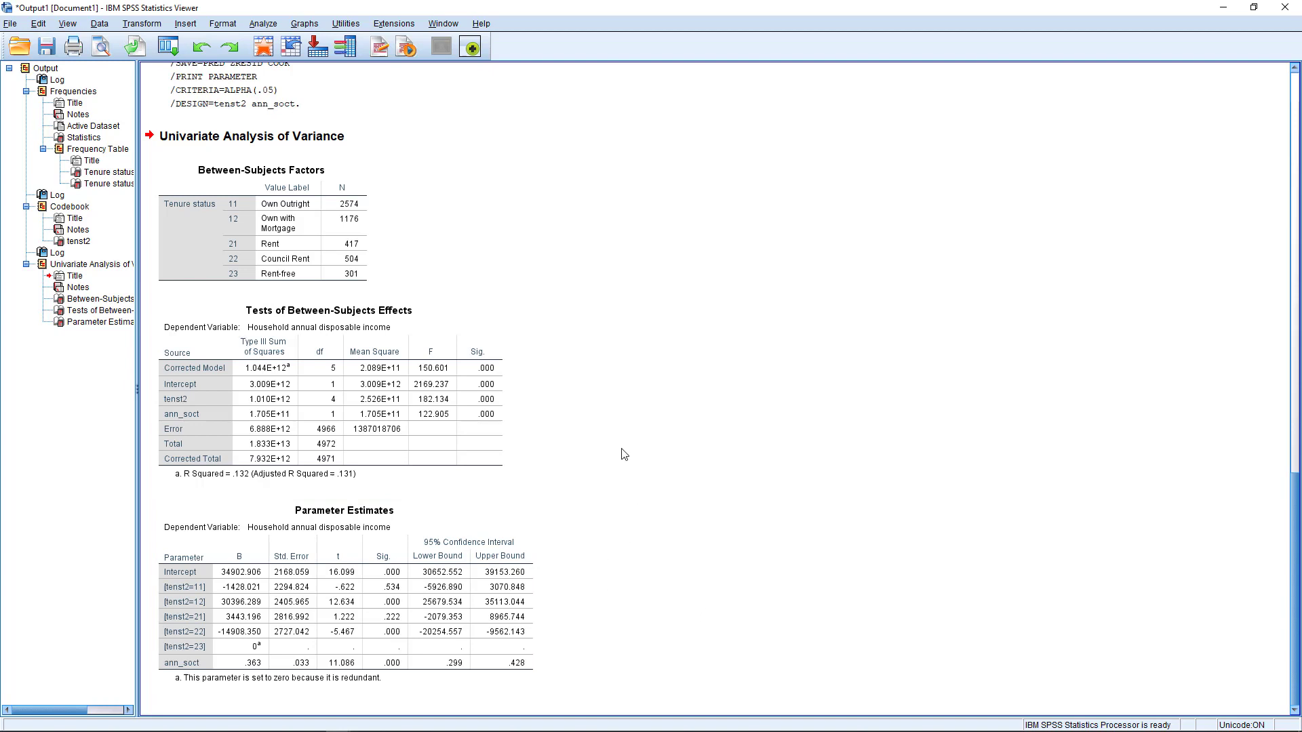
left_click(269, 332)
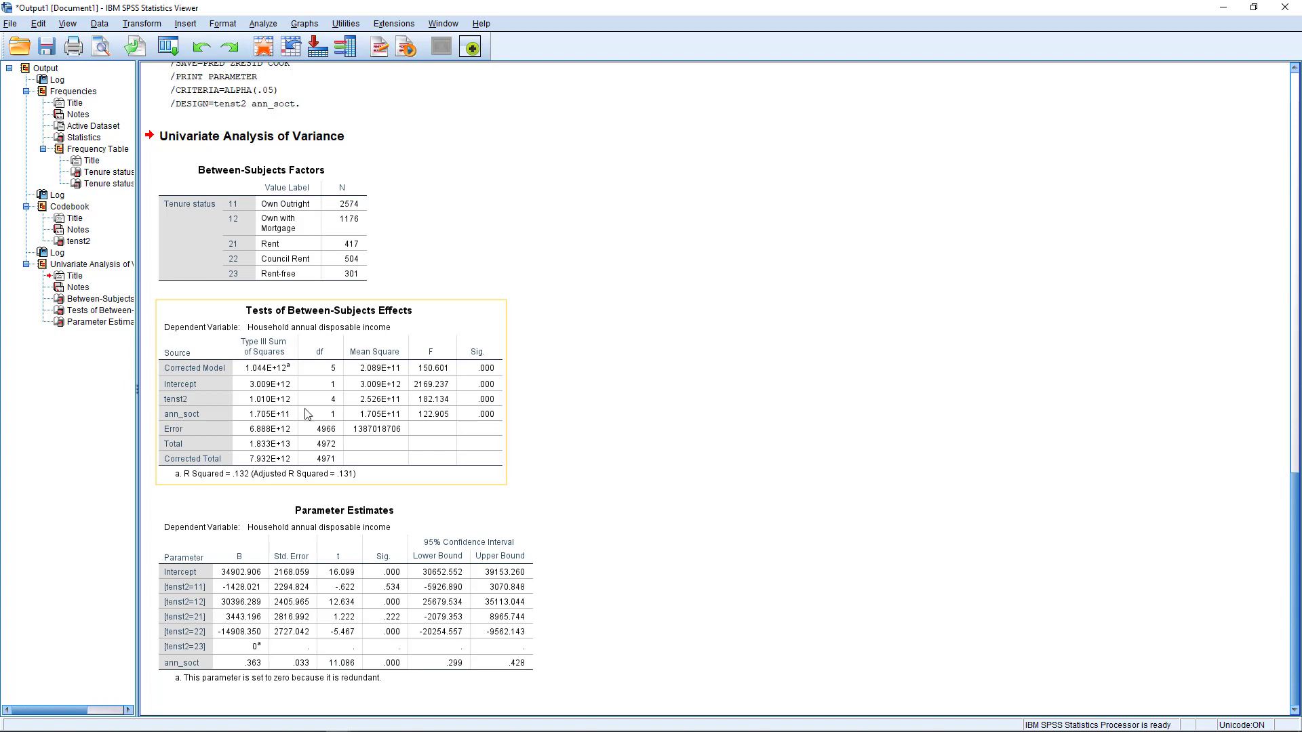
left_click(588, 407)
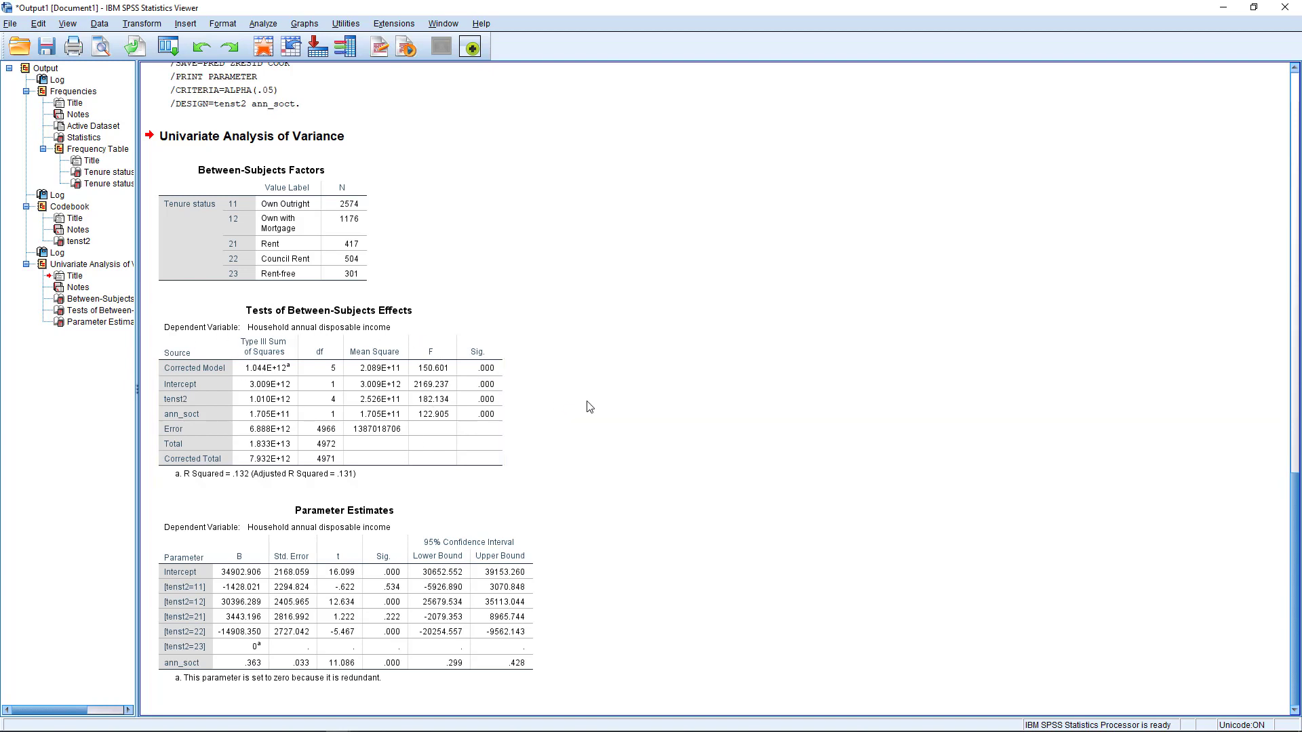
left_click(380, 522)
left_click(347, 483)
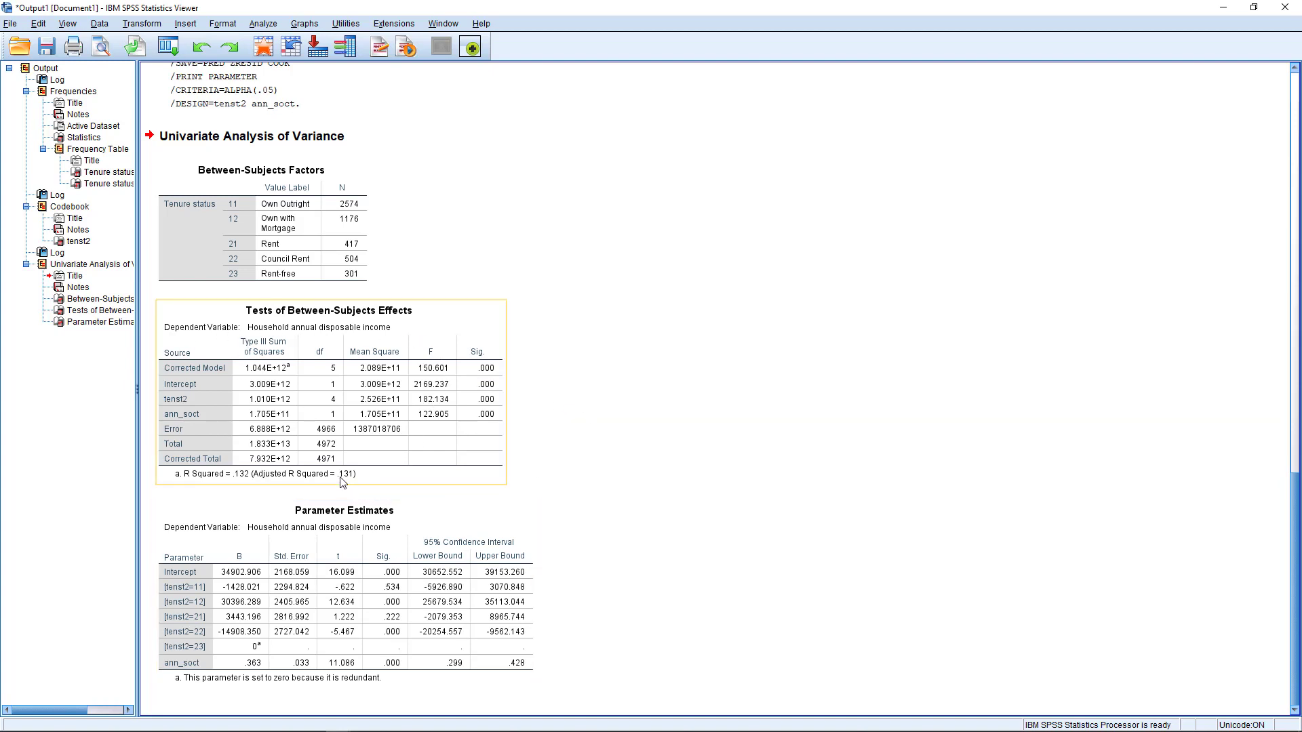
left_click(245, 537)
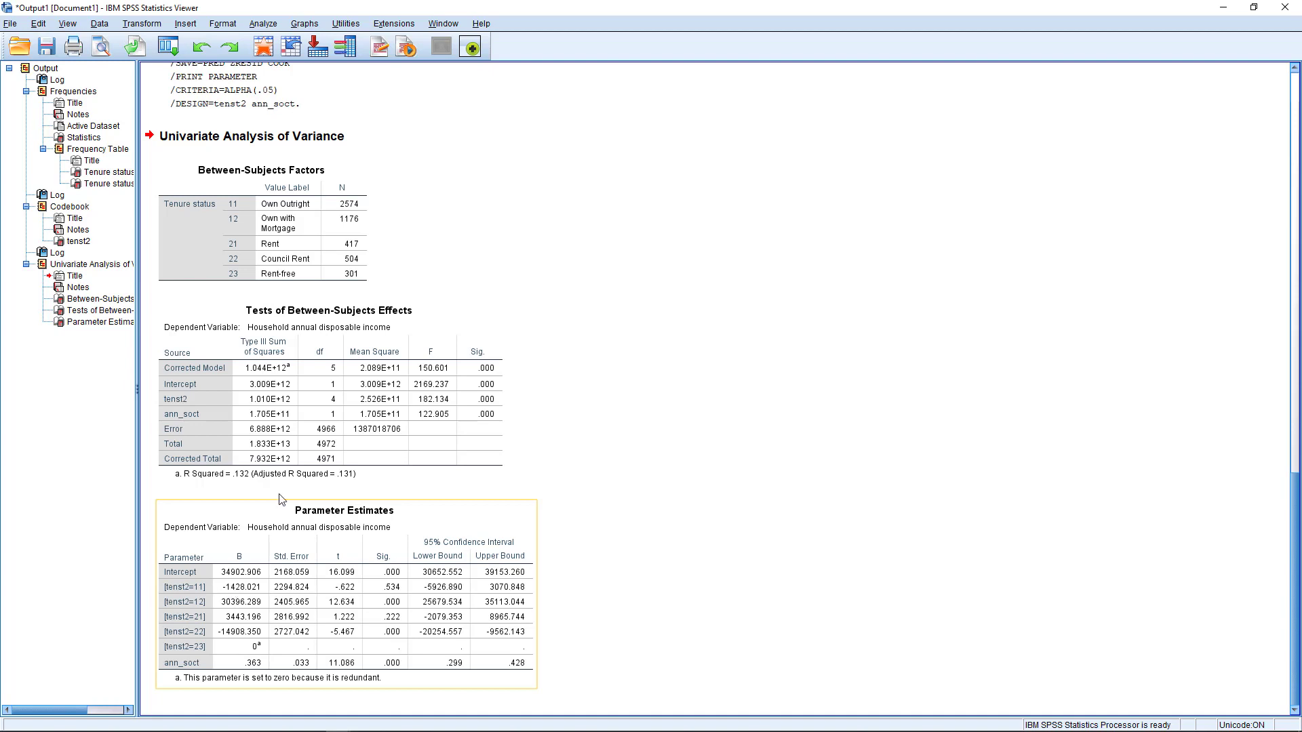
left_click(317, 204)
left_click(298, 380)
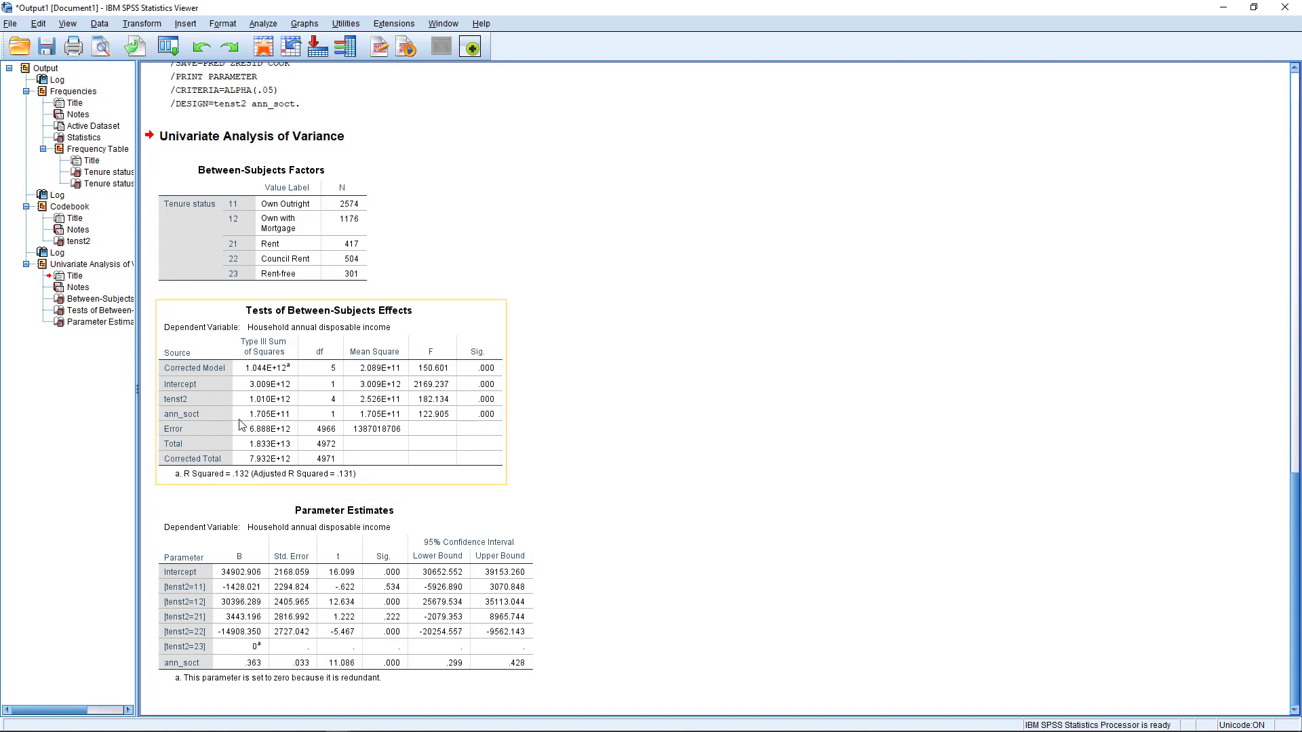
left_click(251, 590)
left_click(356, 358)
left_click(352, 297)
left_click(358, 226)
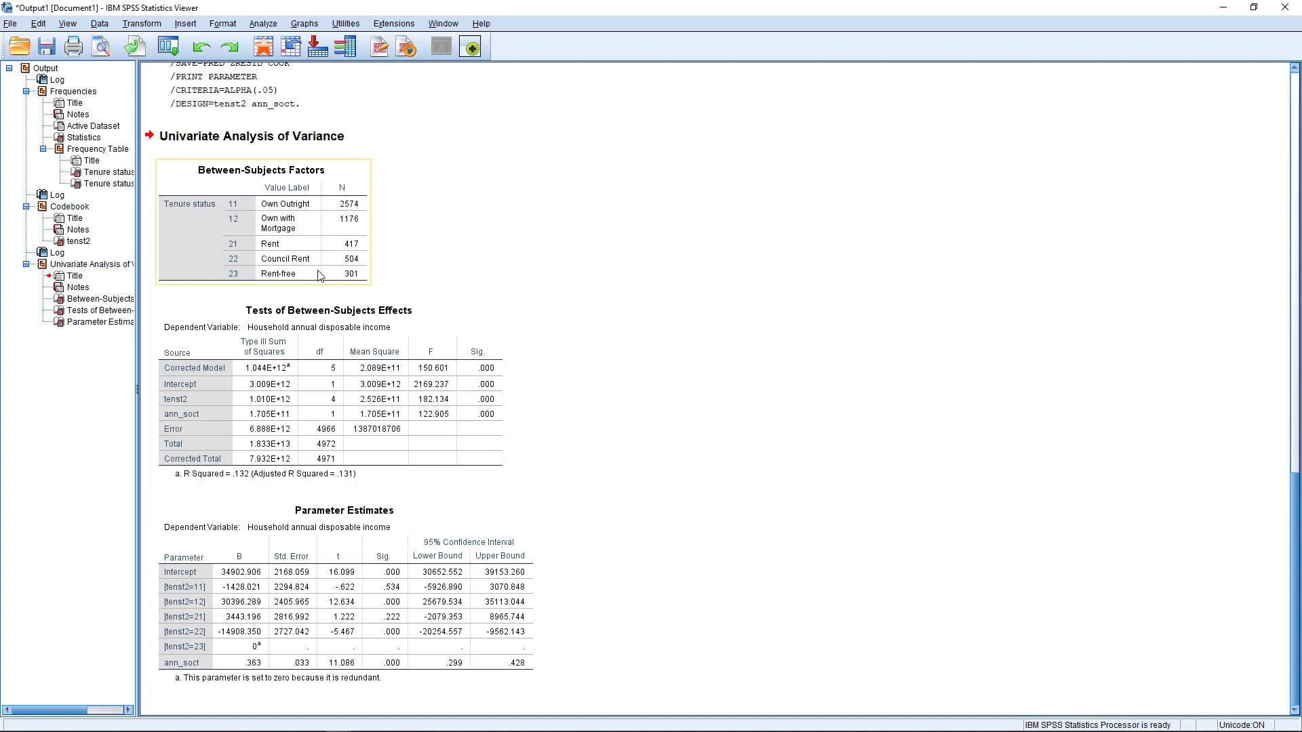
left_click(291, 407)
left_click(248, 573)
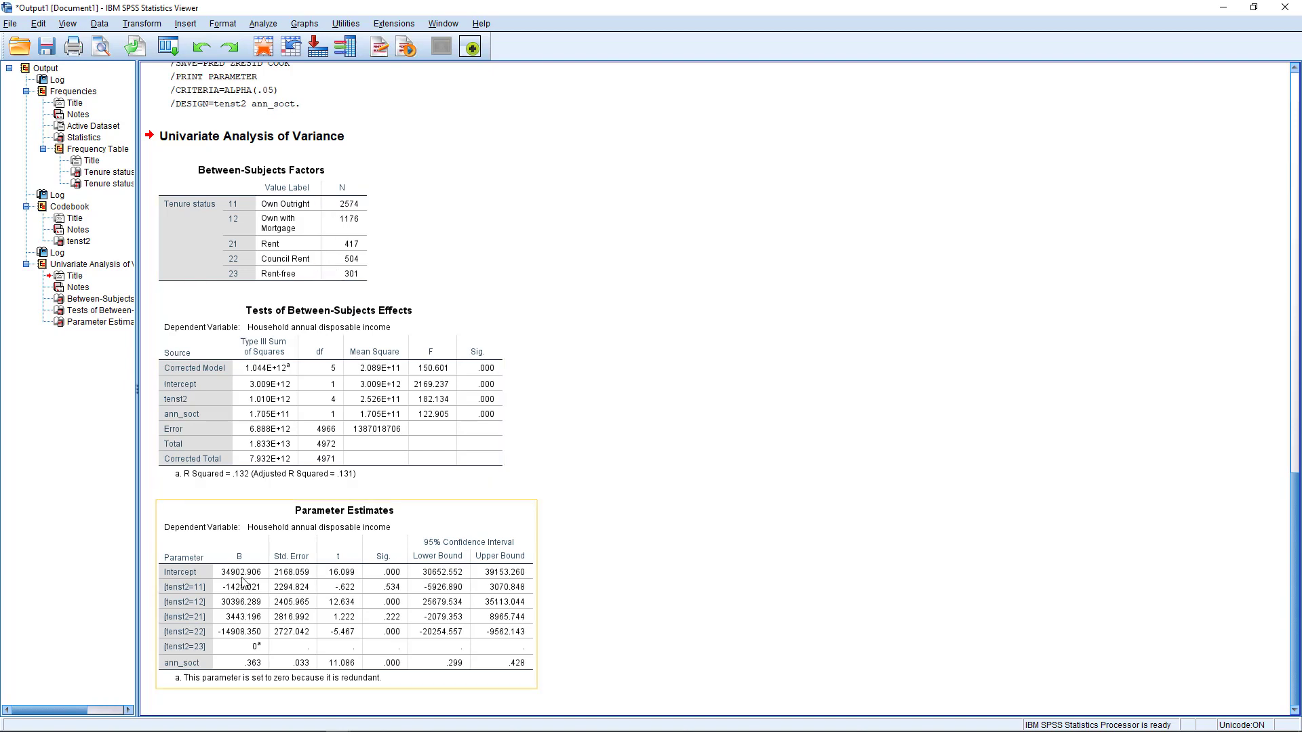
left_click(258, 406)
left_click(265, 211)
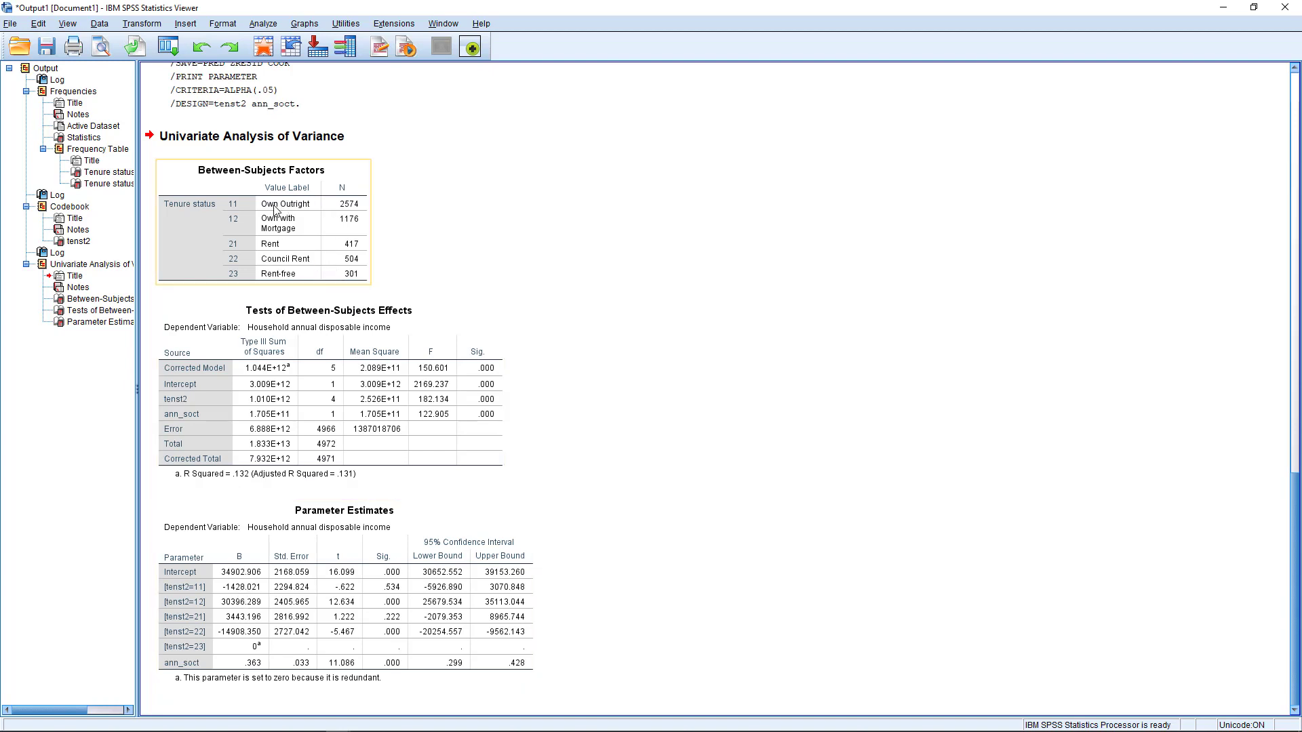
left_click(207, 539)
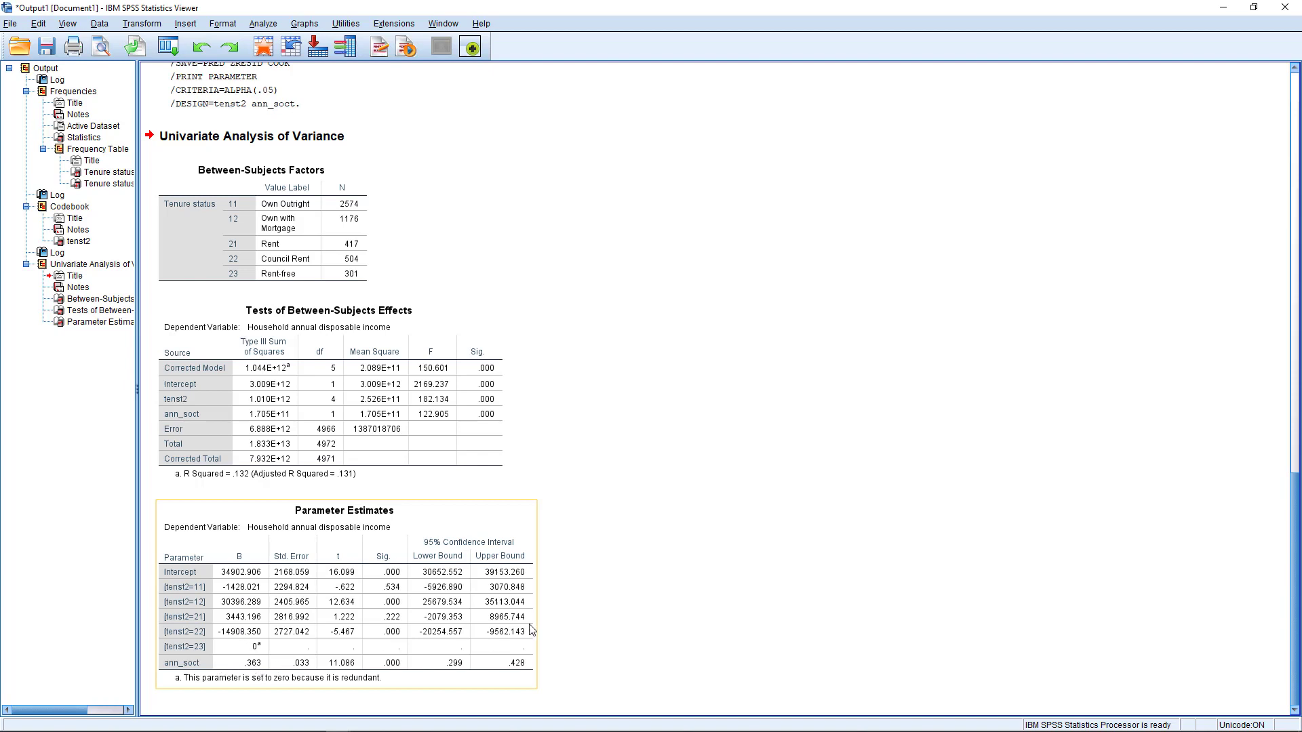
left_click(650, 581)
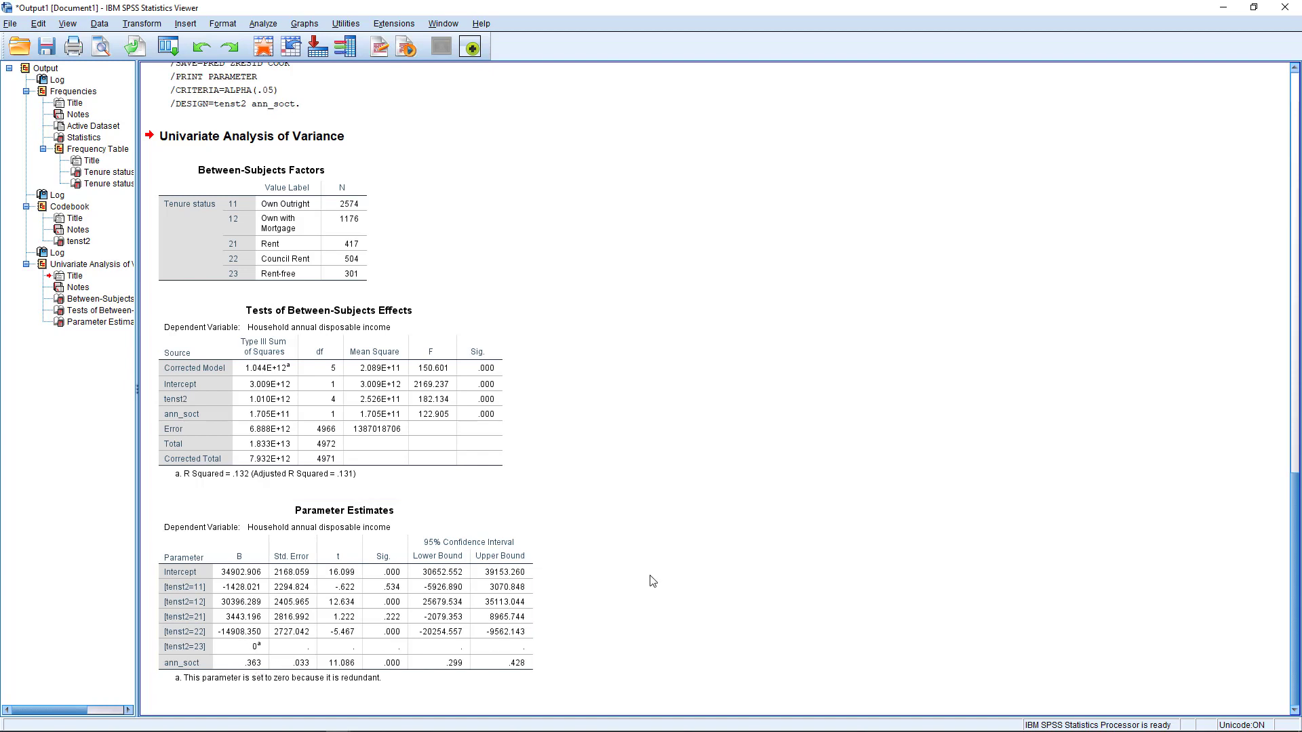